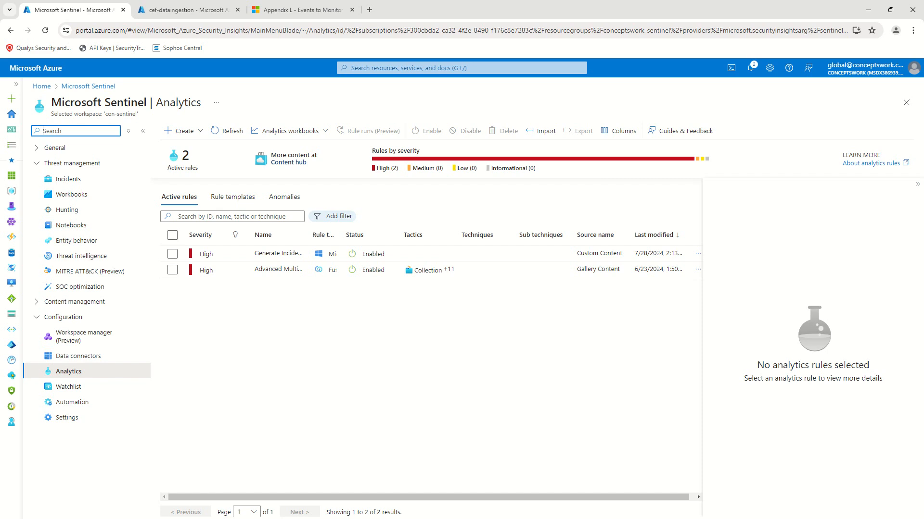
Step: Widen the Name and Rule type columns and inspect the Advanced Multistage Attack Detection rule's details
{"action": "left_click", "coordinate": [270, 94]}
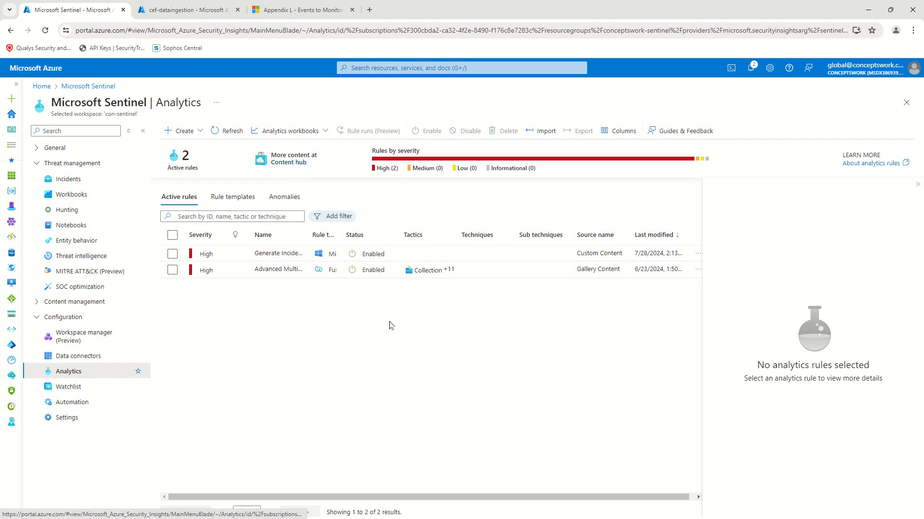
{"action": "left_click_drag", "start_coordinate": [308, 235], "coordinate": [391, 235]}
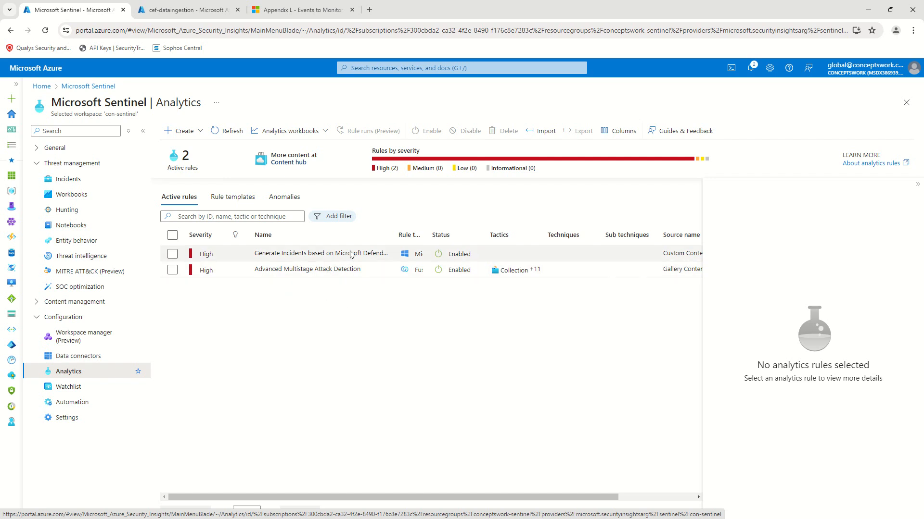
{"action": "left_click", "coordinate": [254, 274]}
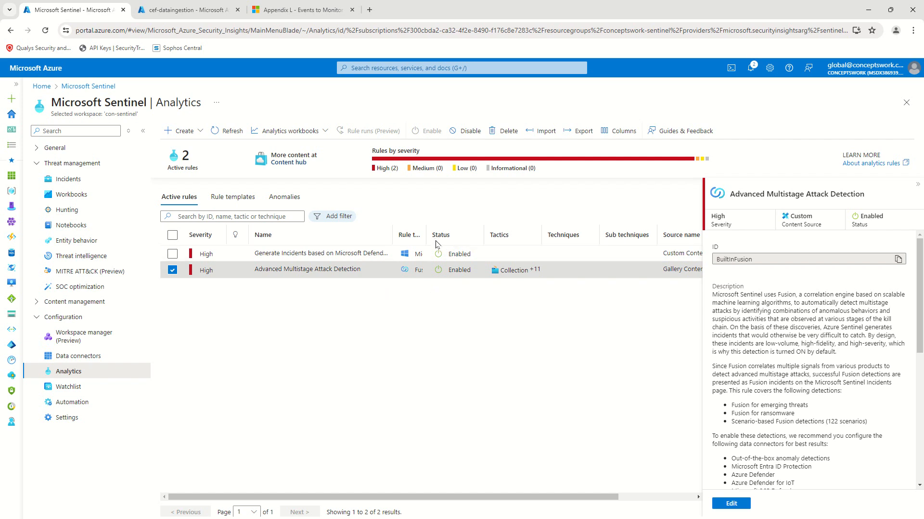
{"action": "left_click_drag", "start_coordinate": [427, 236], "coordinate": [485, 236]}
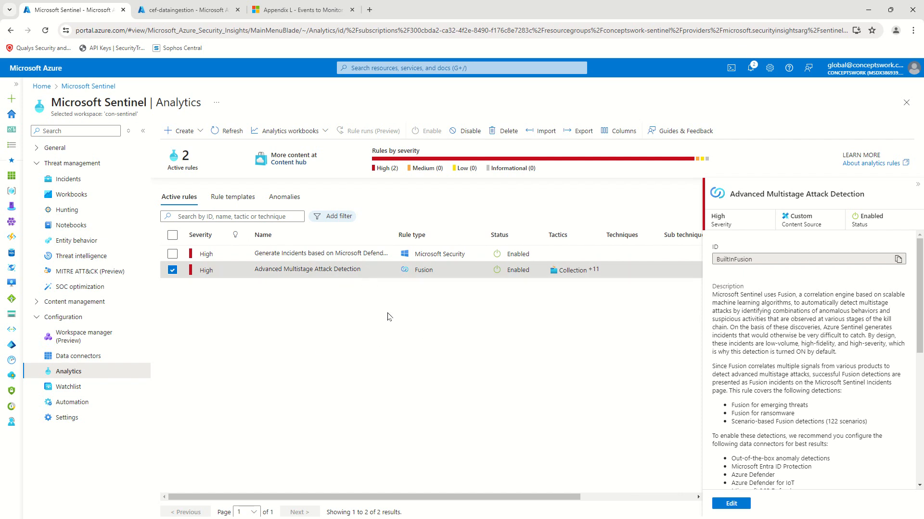
{"action": "left_click", "coordinate": [174, 271]}
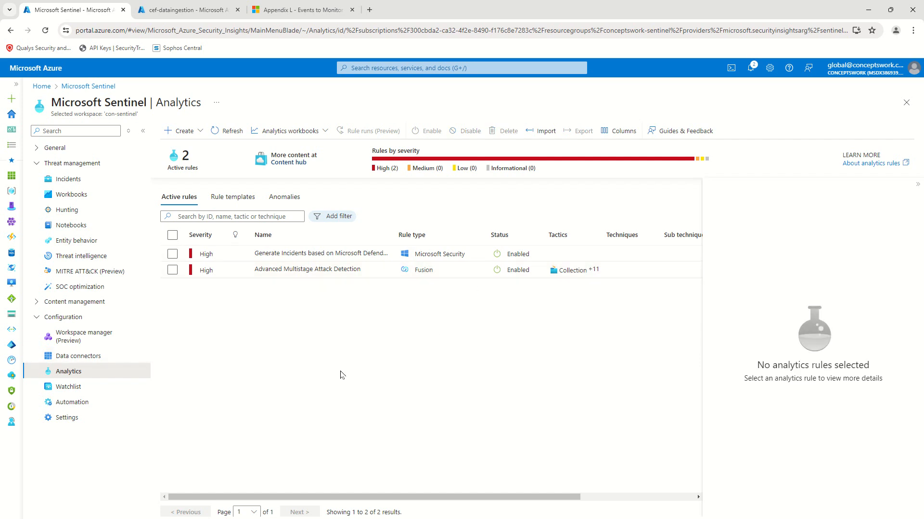
{"action": "left_click", "coordinate": [242, 201]}
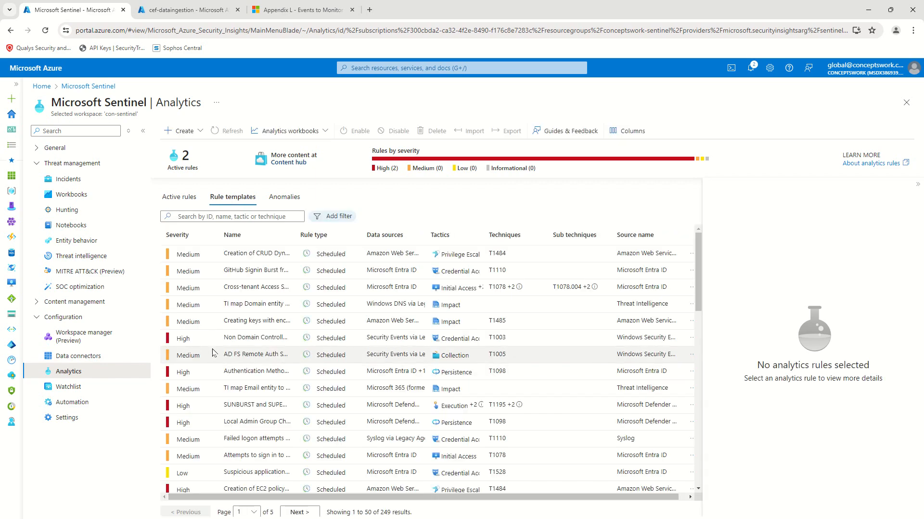
Step: Widen the template Name column, then open Data connectors and view the CEF via AMA connector
{"action": "left_click", "coordinate": [917, 188]}
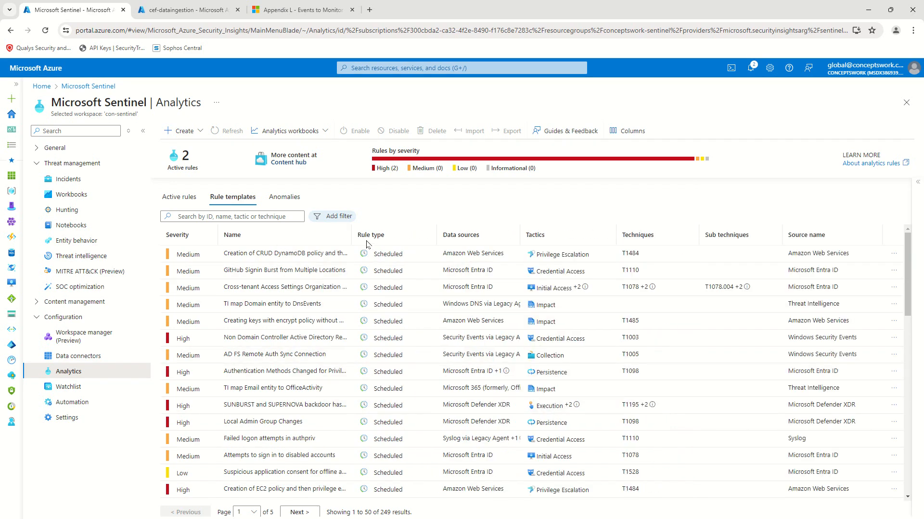
{"action": "left_click_drag", "start_coordinate": [350, 237], "coordinate": [524, 244]}
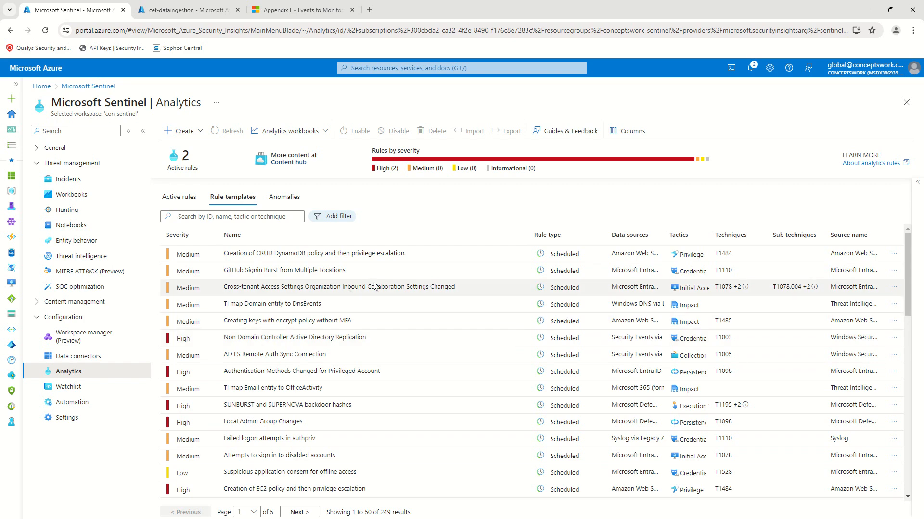
{"action": "left_click", "coordinate": [124, 356]}
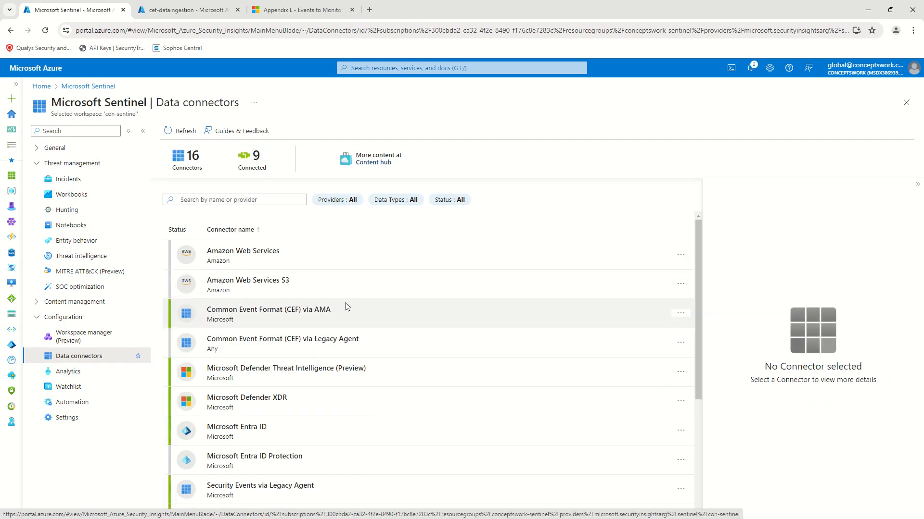
{"action": "left_click", "coordinate": [359, 324]}
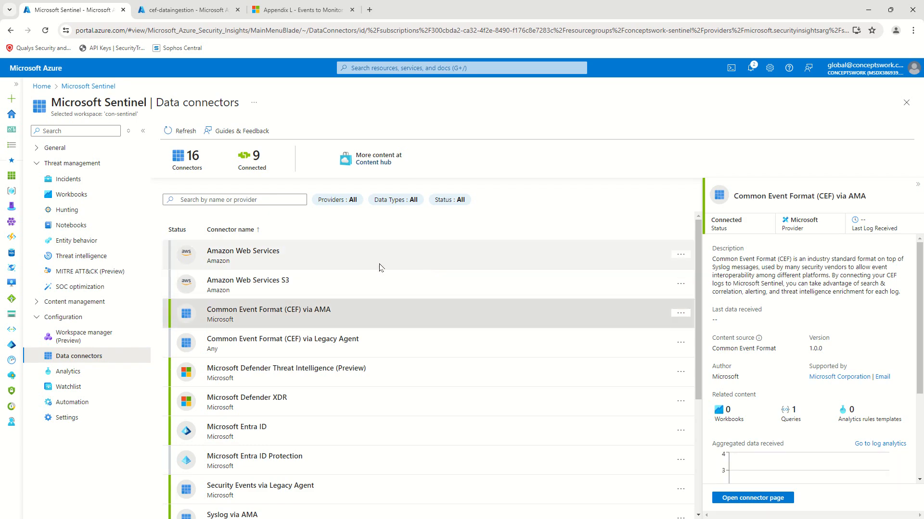
Step: Confirm the Microsoft Defender XDR connector lists 46 analytics rule templates, then return to Analytics
{"action": "left_click", "coordinate": [312, 398]}
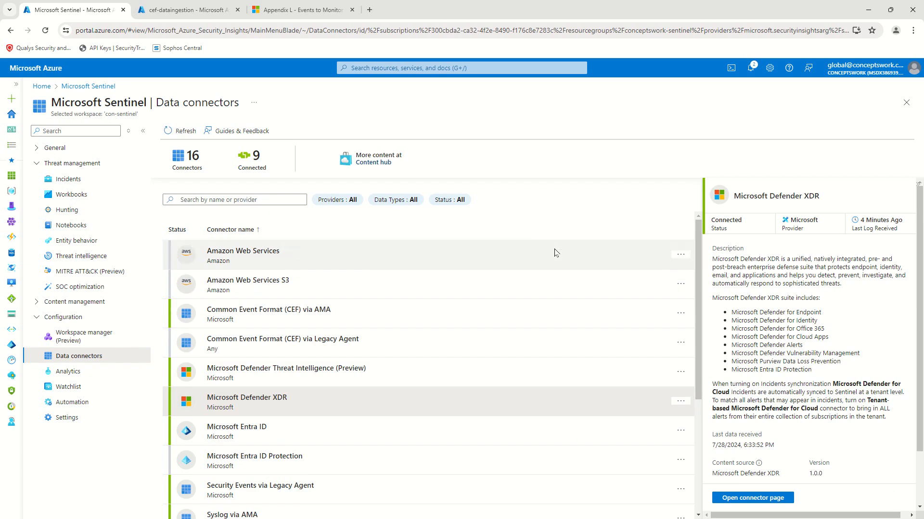
{"action": "scroll", "coordinate": [818, 299], "scroll_direction": "down", "scroll_amount": 3}
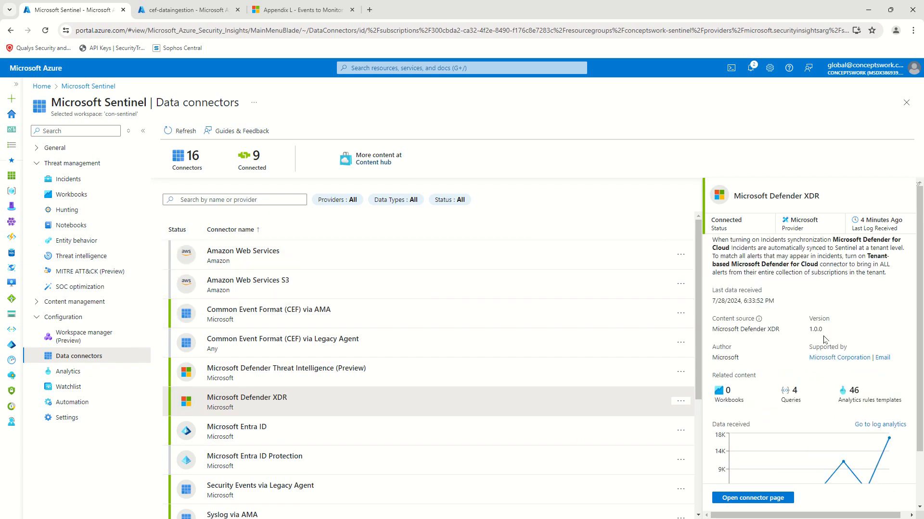
{"action": "left_click_drag", "start_coordinate": [896, 400], "coordinate": [813, 406]}
{"action": "left_click", "coordinate": [820, 406]}
{"action": "double_click", "coordinate": [851, 390]}
{"action": "left_click_drag", "start_coordinate": [837, 407], "coordinate": [910, 403]}
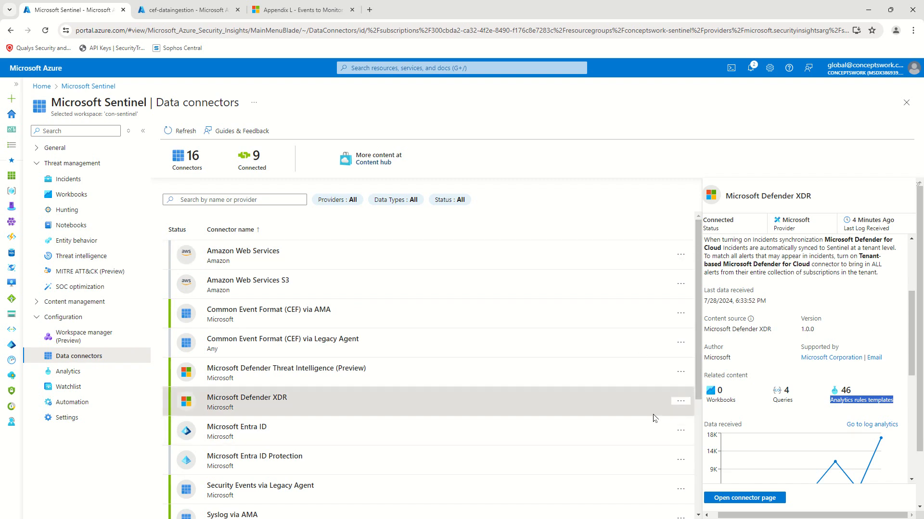
{"action": "left_click", "coordinate": [57, 372]}
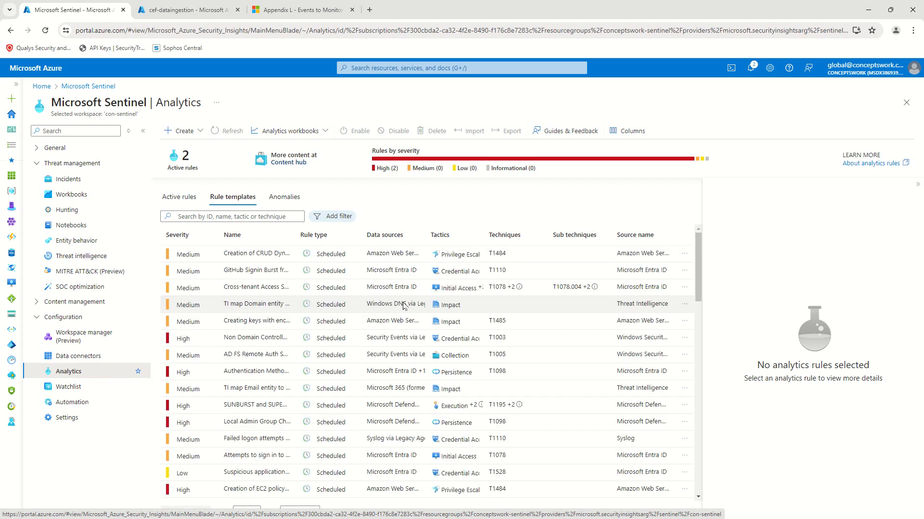
{"action": "left_click", "coordinate": [87, 359]}
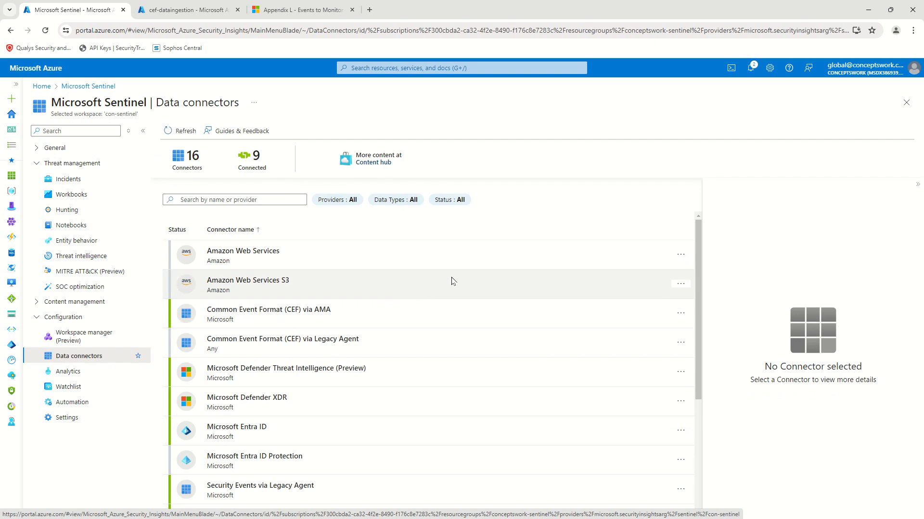
{"action": "scroll", "coordinate": [380, 284], "scroll_direction": "down", "scroll_amount": 3}
{"action": "scroll", "coordinate": [380, 287], "scroll_direction": "down", "scroll_amount": 1}
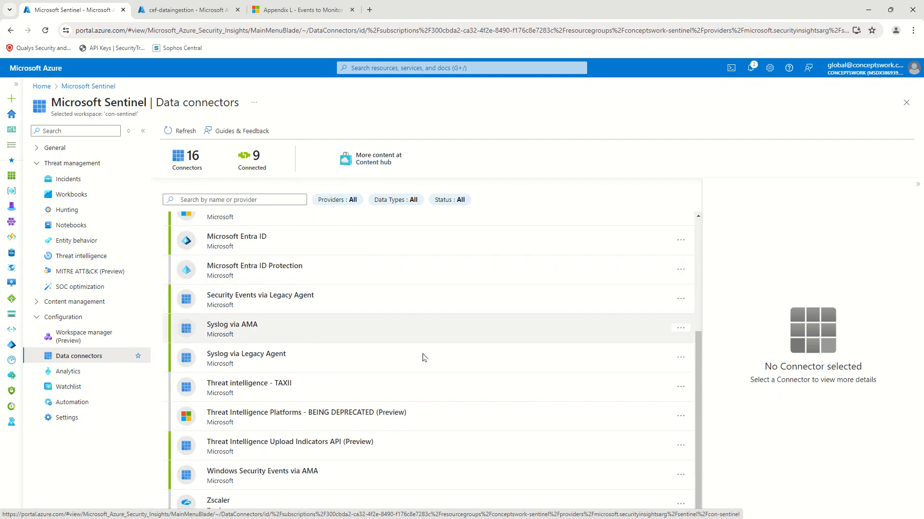
{"action": "left_click", "coordinate": [243, 487]}
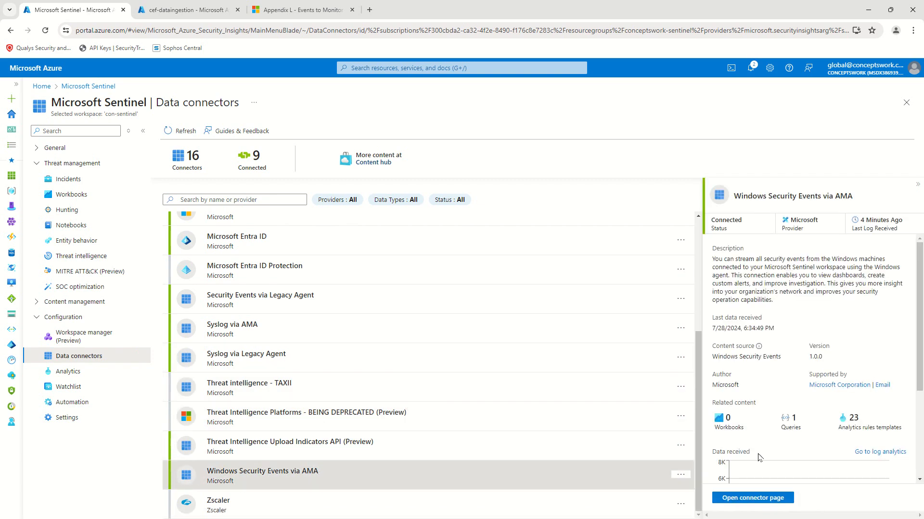
{"action": "left_click_drag", "start_coordinate": [845, 429], "coordinate": [912, 429]}
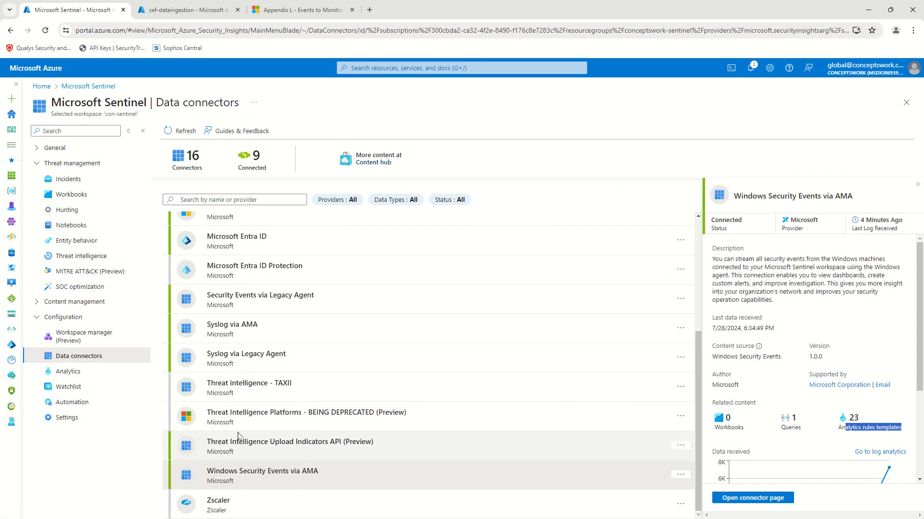
{"action": "left_click", "coordinate": [70, 373]}
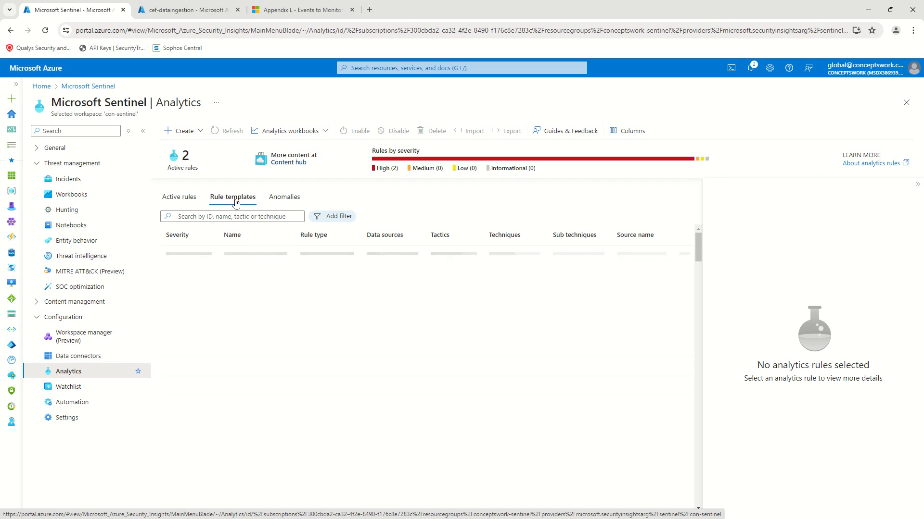
Step: Filter the rule templates by the Windows Security Events via AMA data source, giving 23 results
{"action": "left_click", "coordinate": [332, 217]}
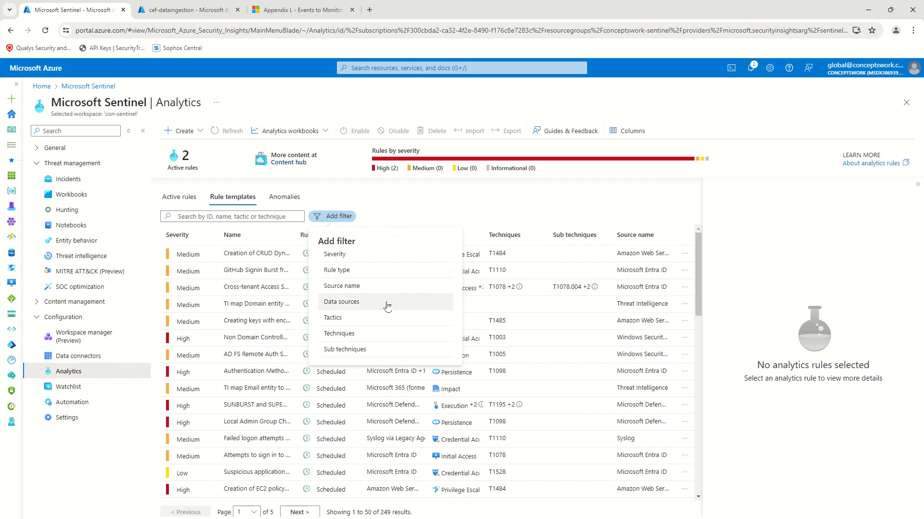
{"action": "left_click", "coordinate": [388, 303]}
{"action": "left_click", "coordinate": [365, 257]}
{"action": "type", "text": "Wind"}
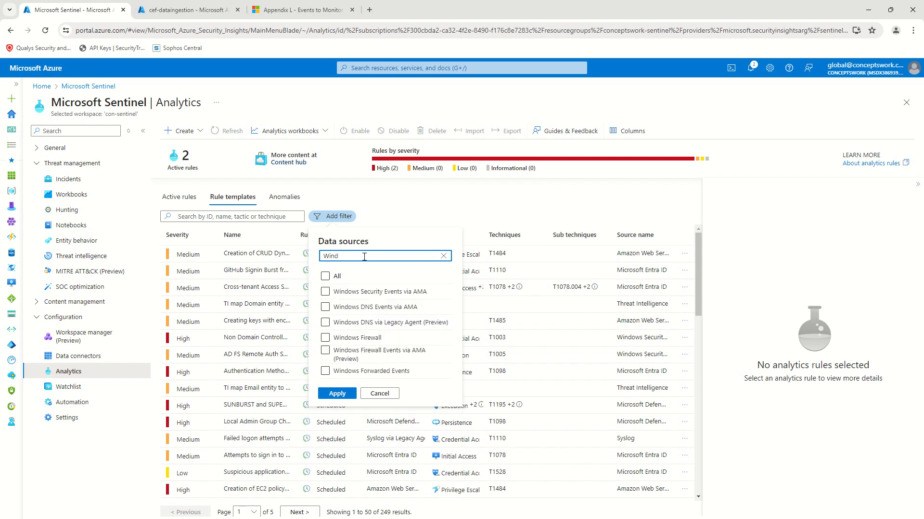
{"action": "left_click", "coordinate": [361, 282]}
{"action": "left_click", "coordinate": [391, 291]}
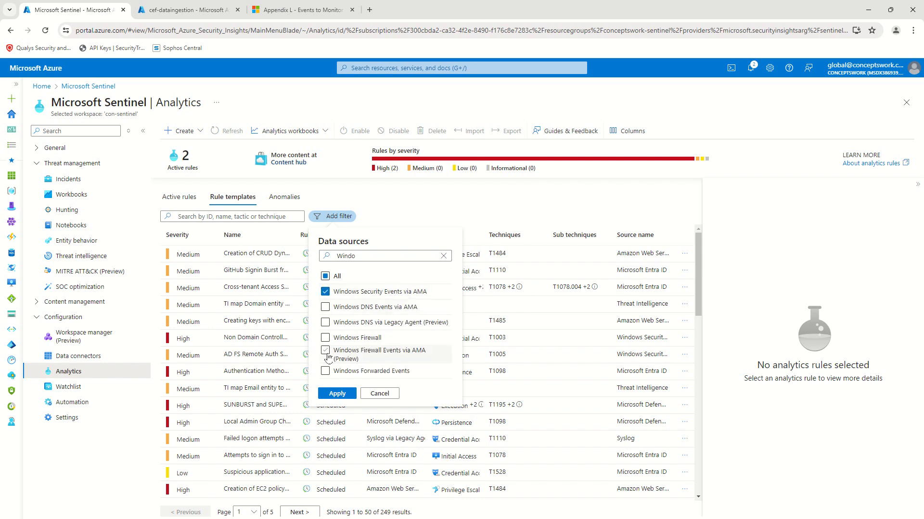
{"action": "left_click", "coordinate": [337, 394]}
{"action": "left_click_drag", "start_coordinate": [414, 514], "coordinate": [326, 514]}
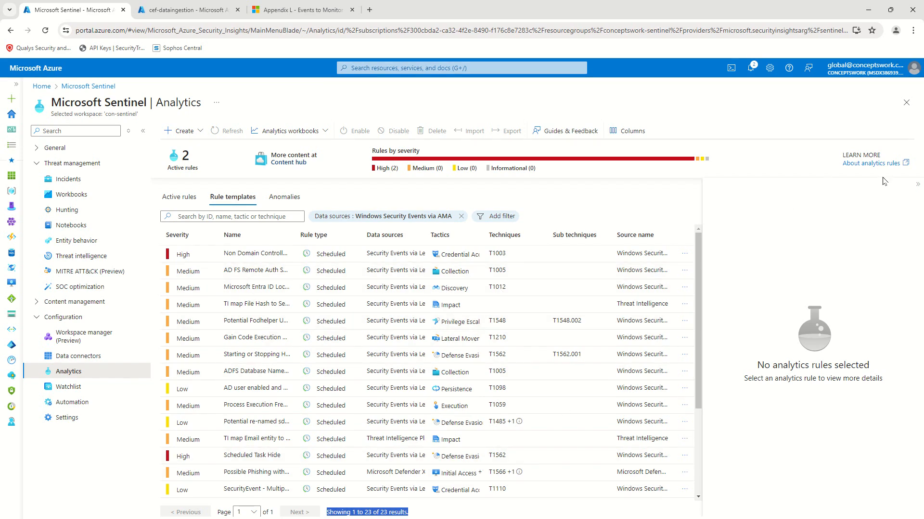
Step: Fit the Name column to full template names, browse the list, and switch to Active rules
{"action": "left_click", "coordinate": [917, 181]}
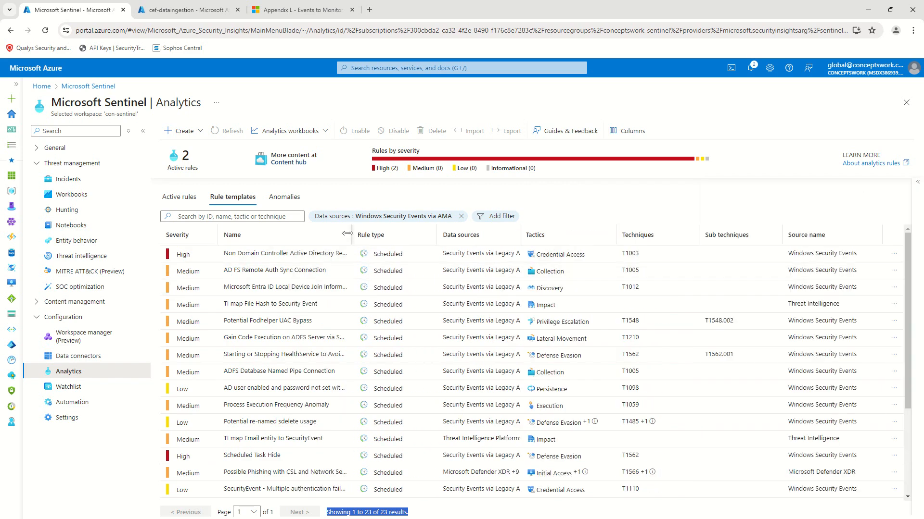
{"action": "double_click", "coordinate": [347, 234]}
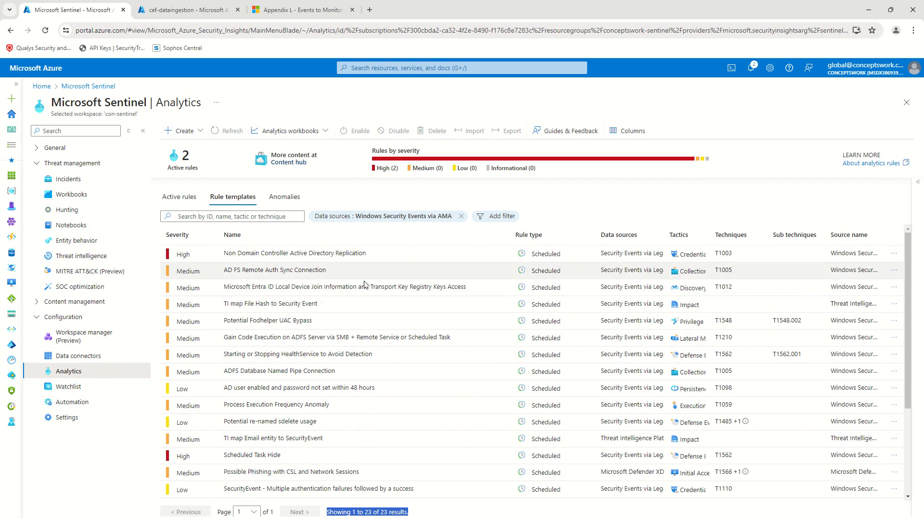
{"action": "scroll", "coordinate": [416, 294], "scroll_direction": "down", "scroll_amount": 2}
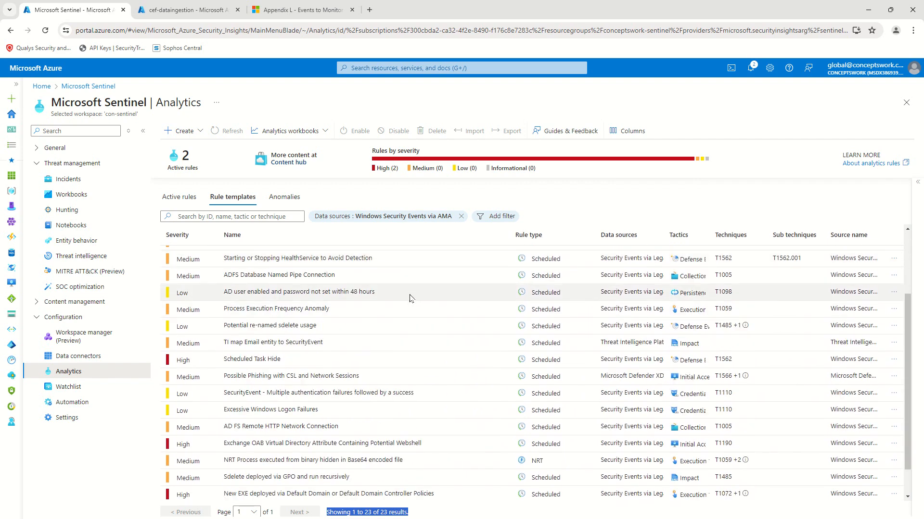
{"action": "scroll", "coordinate": [410, 298], "scroll_direction": "down", "scroll_amount": 1}
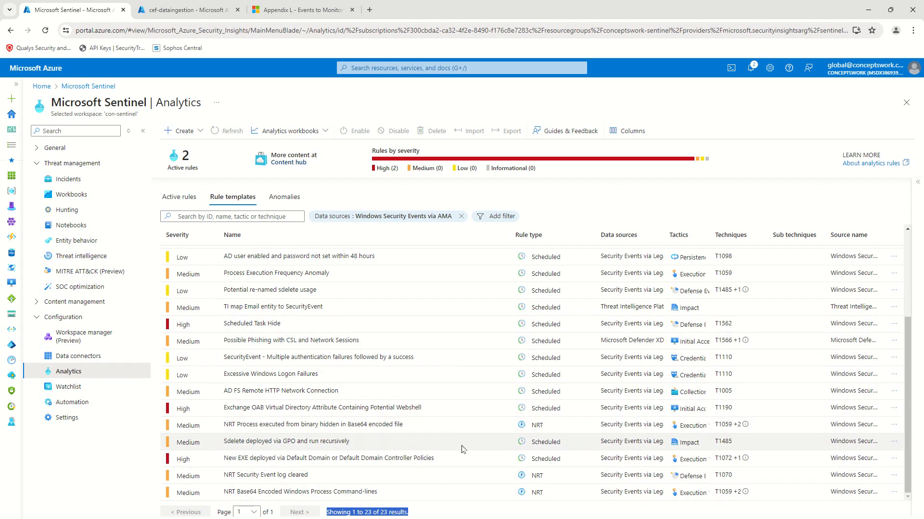
{"action": "scroll", "coordinate": [461, 449], "scroll_direction": "up", "scroll_amount": 3}
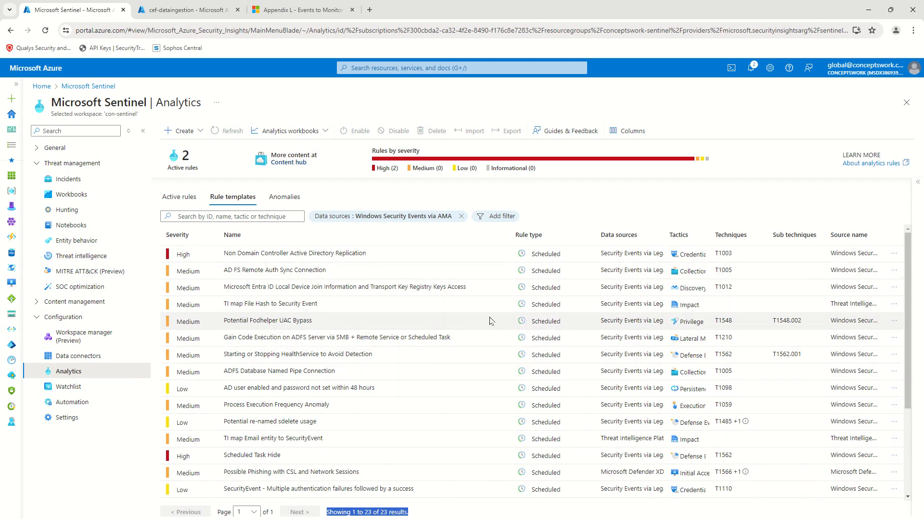
{"action": "left_click", "coordinate": [605, 208]}
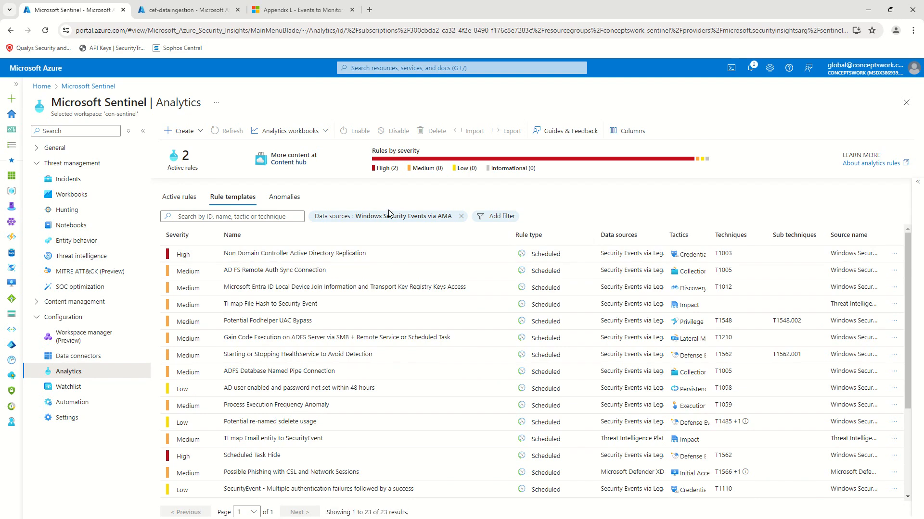
{"action": "left_click", "coordinate": [180, 197]}
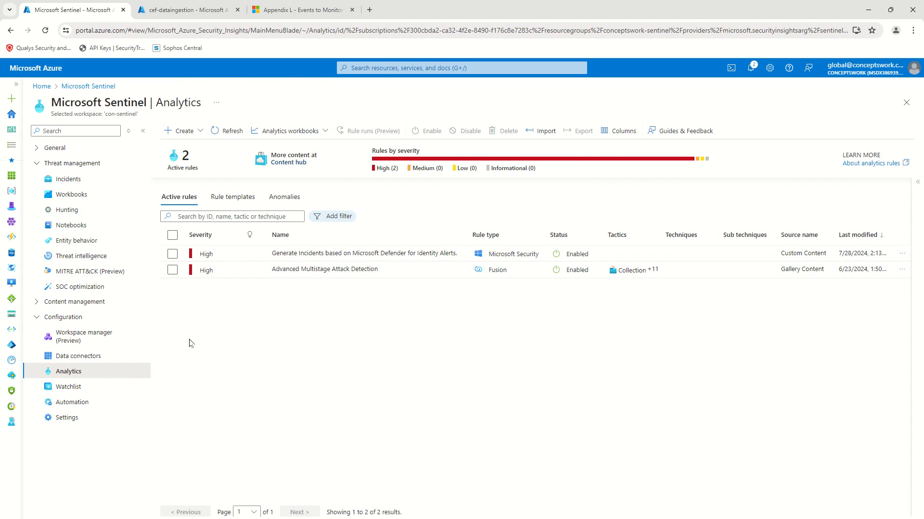
Step: Create a scheduled query rule with the failed-login name, copying it into the description
{"action": "left_click", "coordinate": [183, 131]}
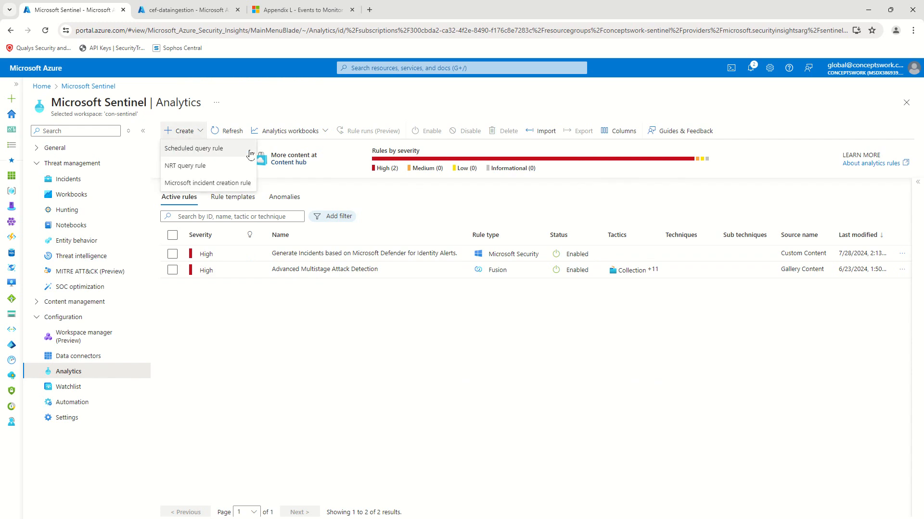
{"action": "left_click", "coordinate": [237, 150]}
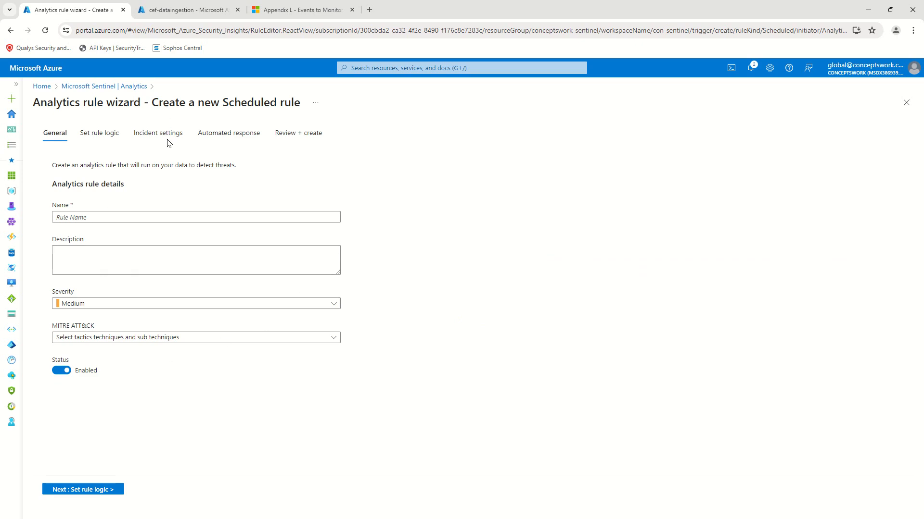
{"action": "left_click", "coordinate": [152, 219]}
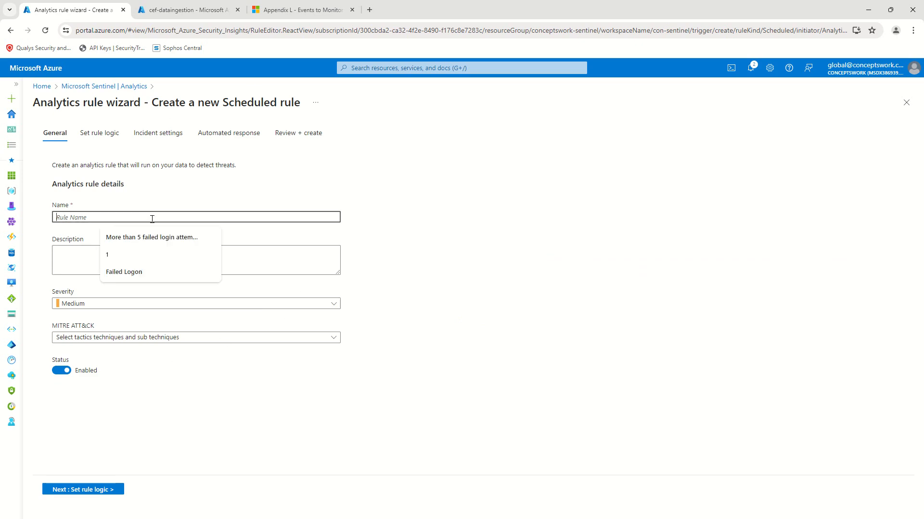
{"action": "left_click", "coordinate": [179, 237]}
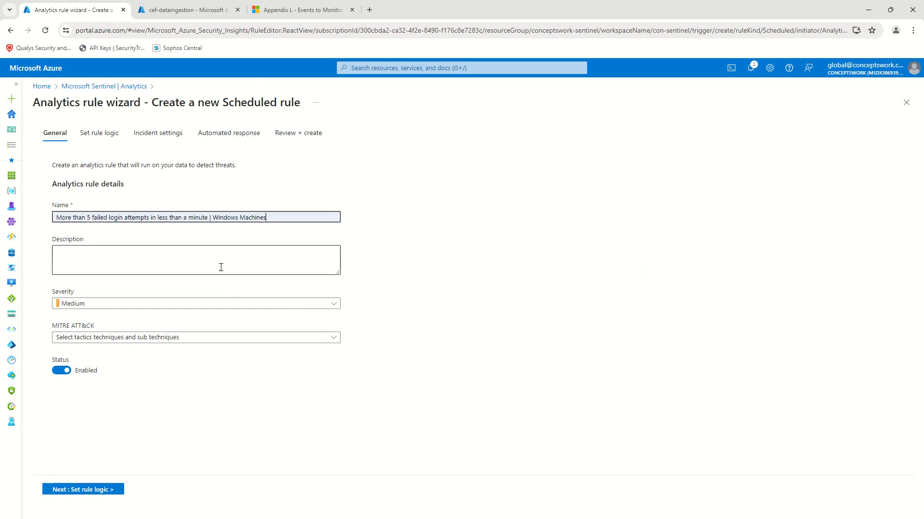
{"action": "left_click_drag", "start_coordinate": [56, 219], "coordinate": [306, 219]}
{"action": "key", "text": "ctrl+c"}
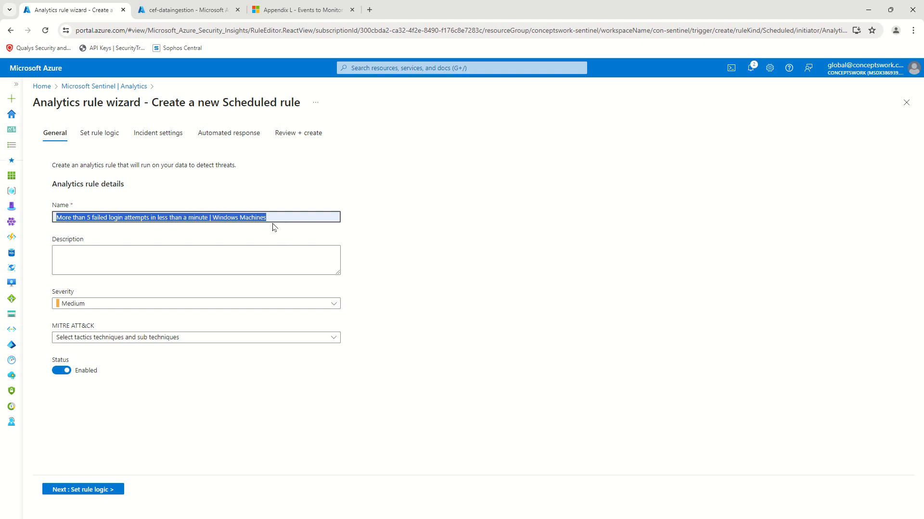
{"action": "key", "text": "Tab"}
{"action": "key", "text": "ctrl+v"}
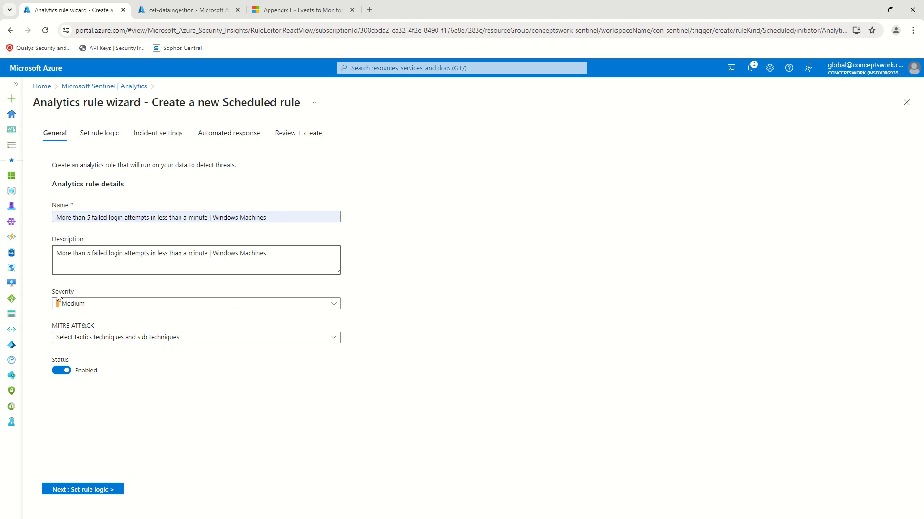
Step: Set the rule severity to High
{"action": "left_click", "coordinate": [147, 306]}
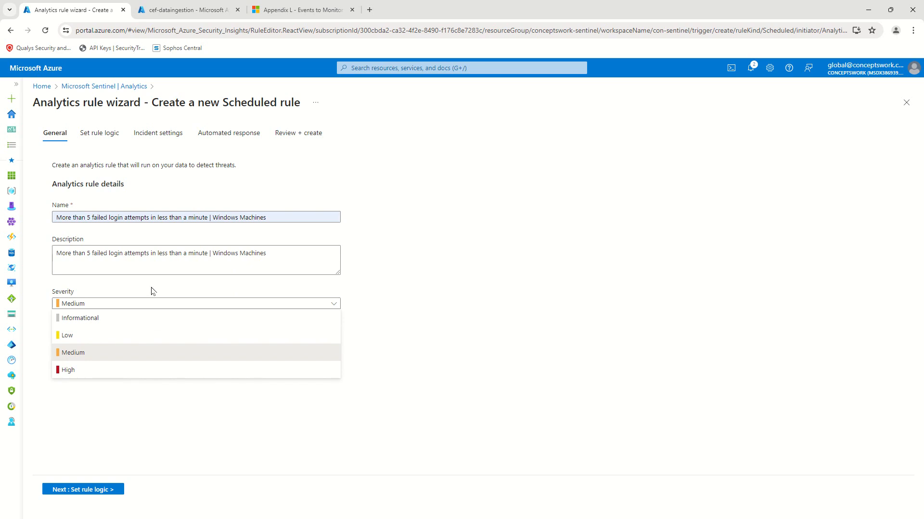
{"action": "left_click", "coordinate": [134, 377]}
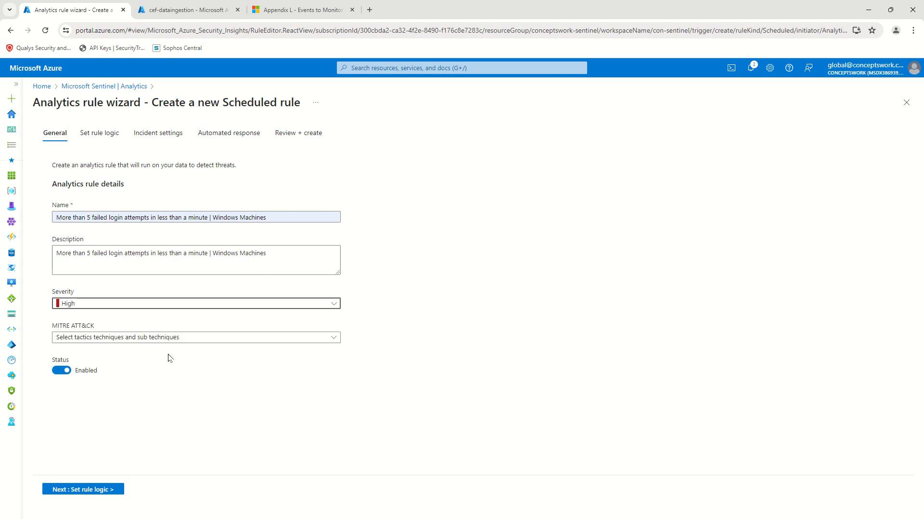
{"action": "left_click", "coordinate": [136, 339]}
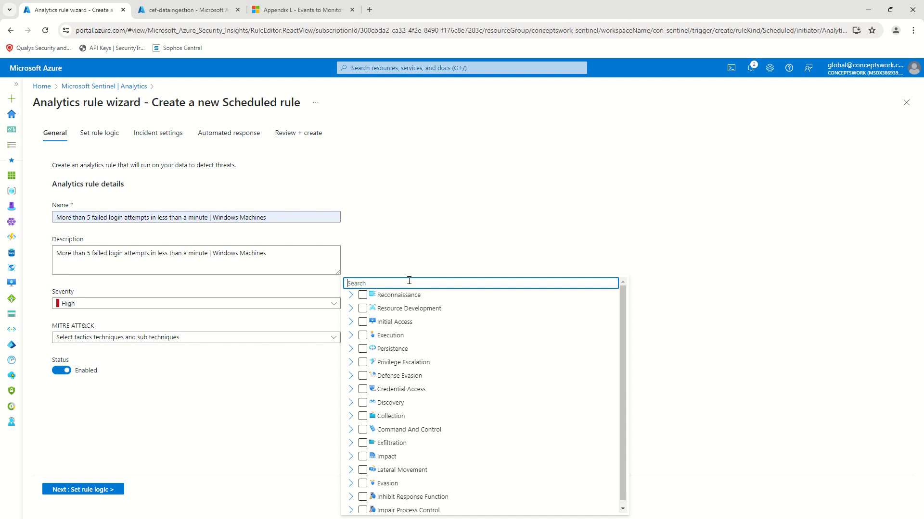
Step: Search 'Br', tick T1110 - Brute Force under Credential Access, and proceed to Set rule logic
{"action": "type", "text": "Br"}
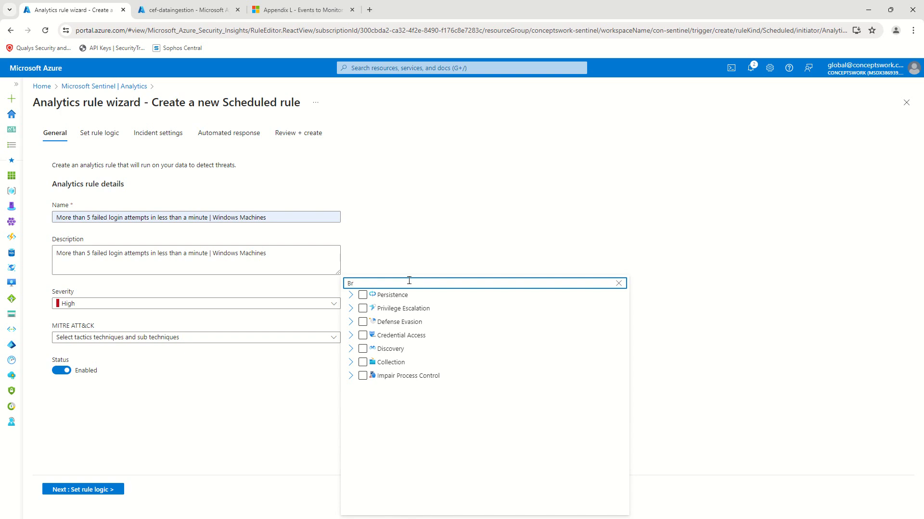
{"action": "left_click", "coordinate": [349, 337]}
{"action": "left_click", "coordinate": [385, 350]}
{"action": "left_click", "coordinate": [376, 349]}
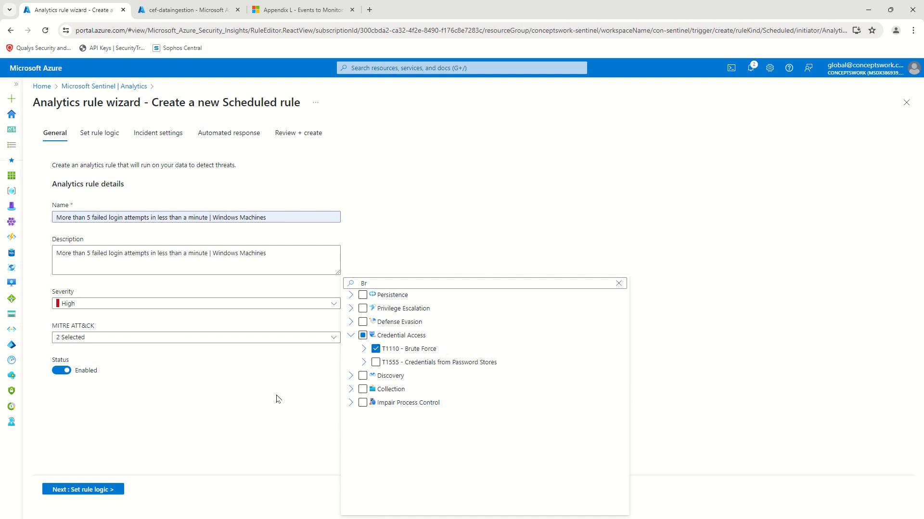
{"action": "left_click", "coordinate": [253, 392]}
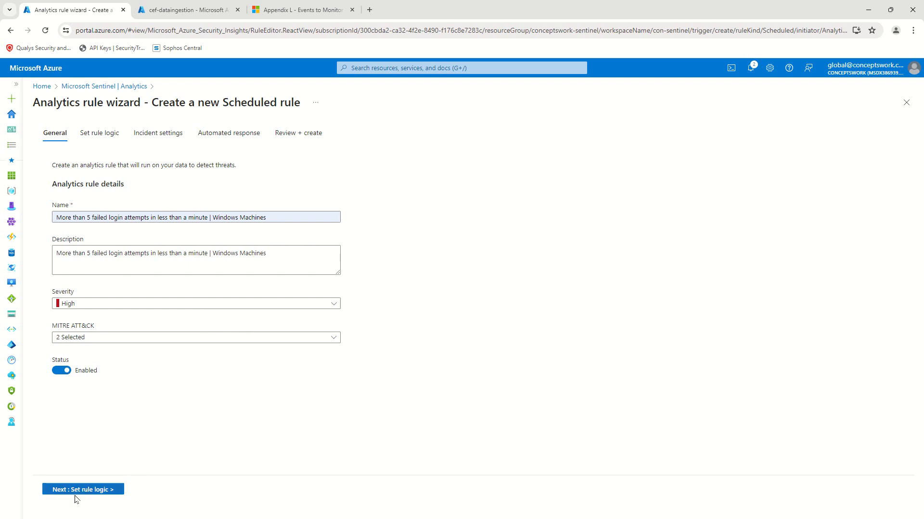
{"action": "left_click", "coordinate": [89, 491]}
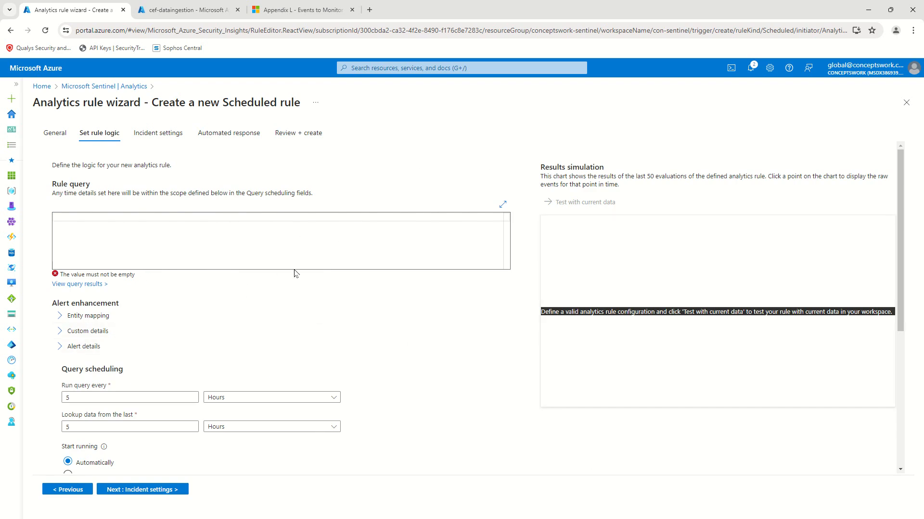
Step: Switch to the browser tab showing the cef-dataingestion Logs page
{"action": "left_click", "coordinate": [166, 10]}
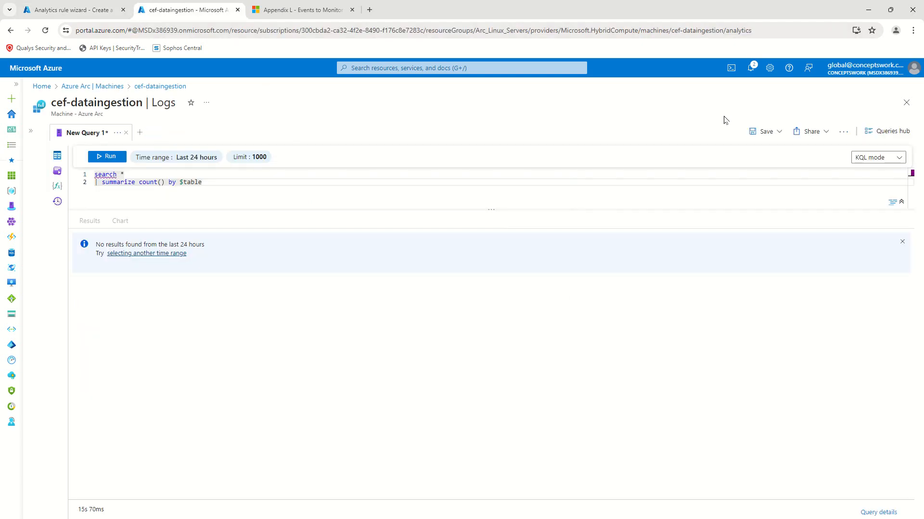
Step: Go from the portal home through Log Analytics workspaces to the Con-Sentinel workspace's Logs
{"action": "left_click", "coordinate": [906, 102]}
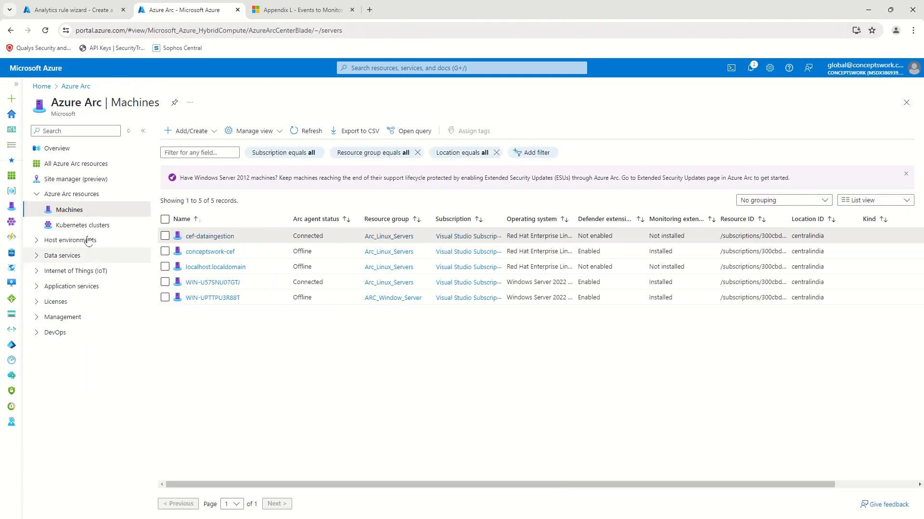
{"action": "left_click", "coordinate": [907, 103]}
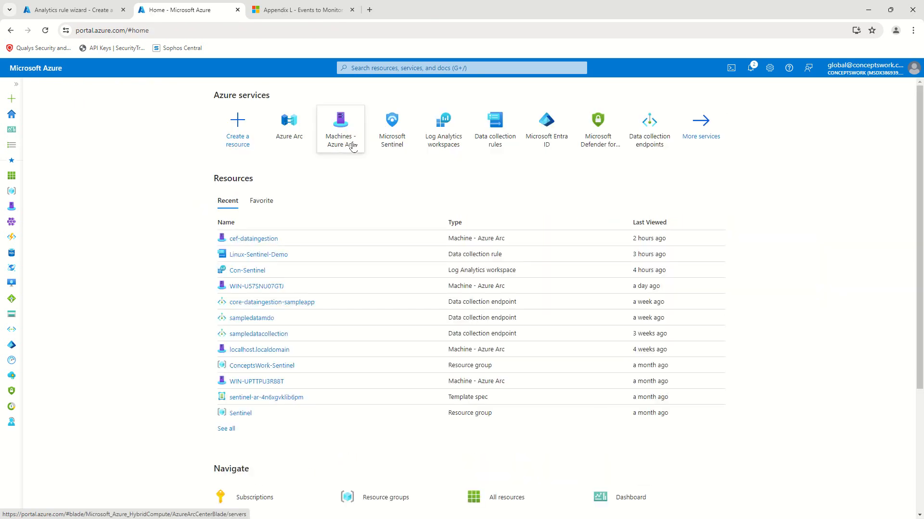
{"action": "left_click", "coordinate": [444, 129]}
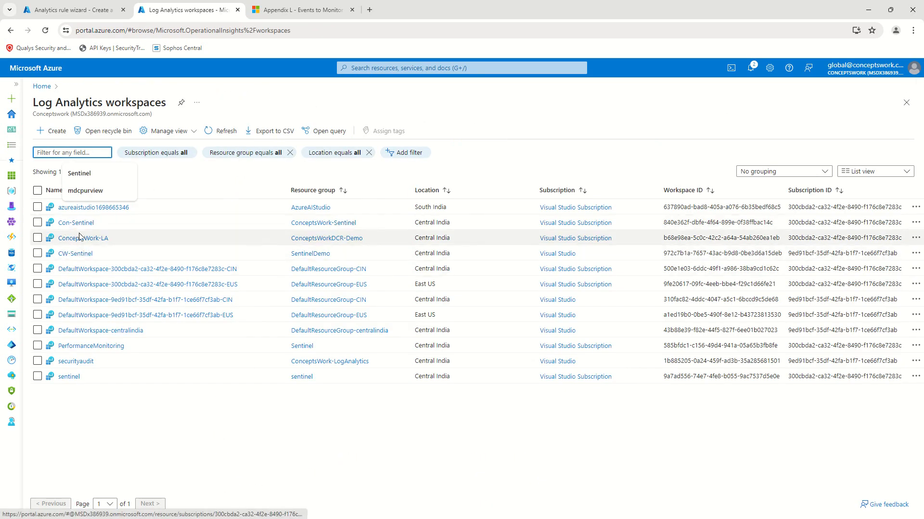
{"action": "left_click", "coordinate": [76, 223]}
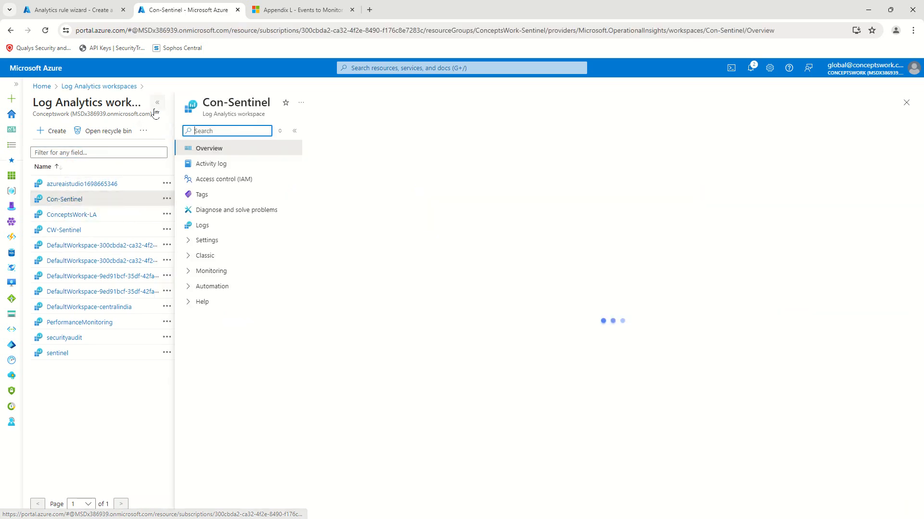
{"action": "left_click", "coordinate": [66, 226]}
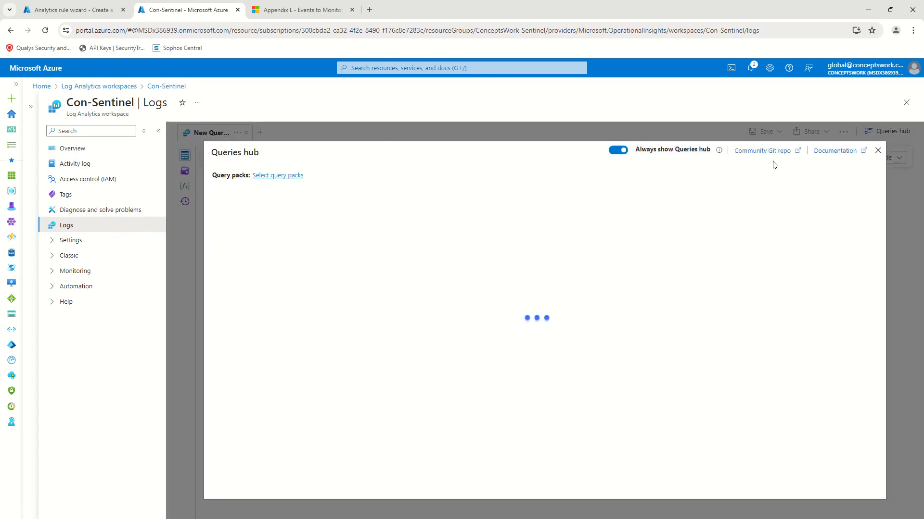
Step: Dismiss the Queries hub, collapse the workspace menu, and put the editor in KQL mode
{"action": "left_click", "coordinate": [877, 150]}
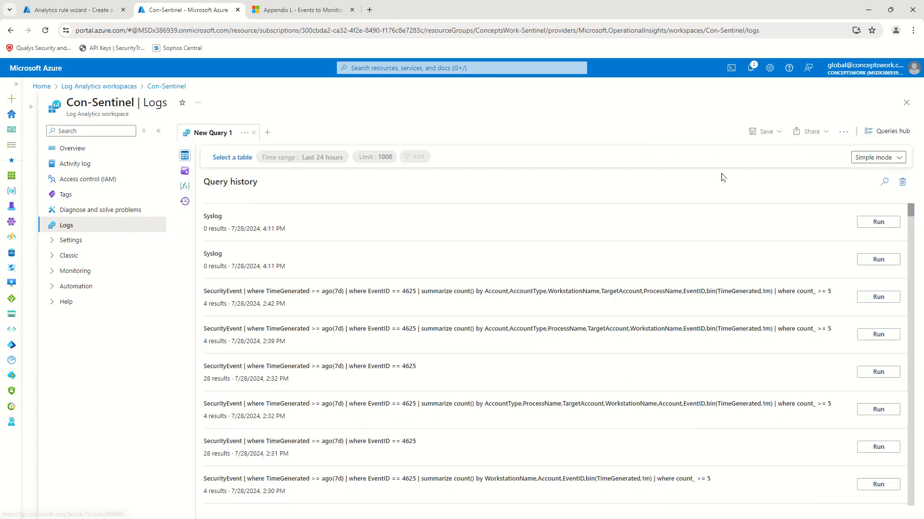
{"action": "left_click", "coordinate": [159, 131]}
{"action": "left_click", "coordinate": [875, 158]}
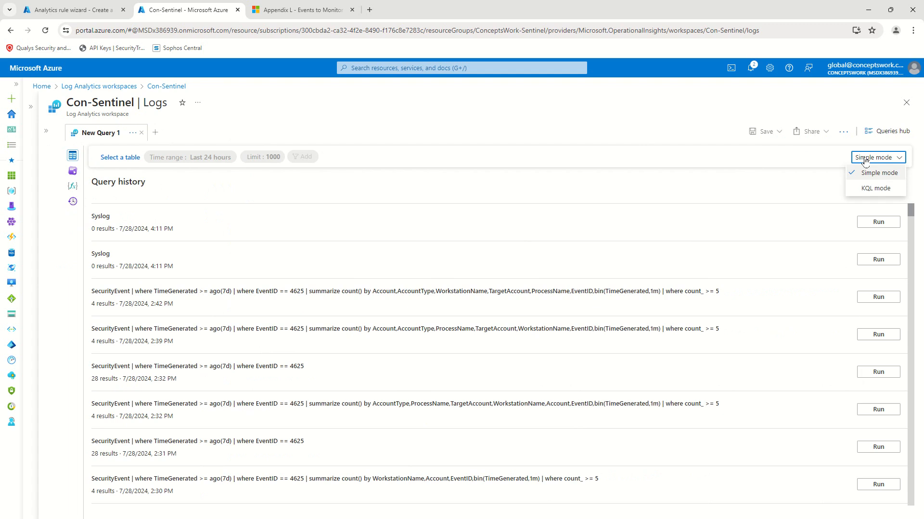
{"action": "left_click", "coordinate": [883, 189]}
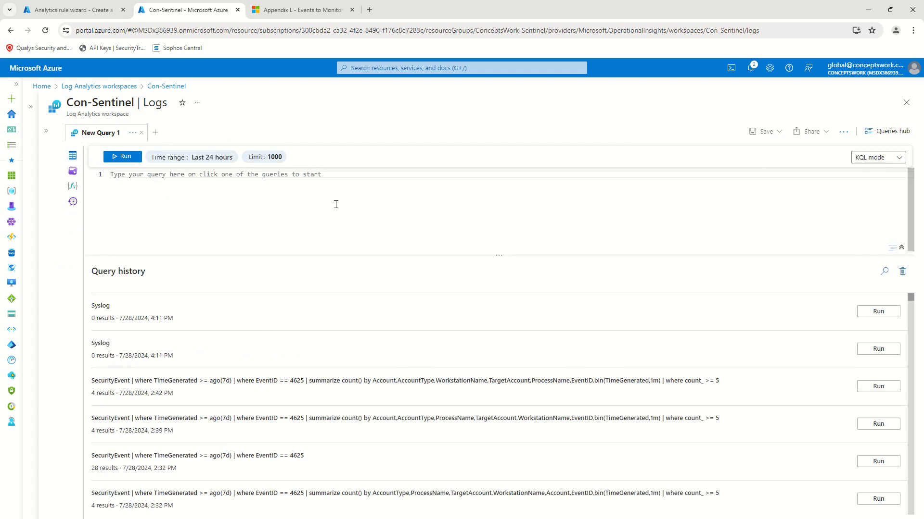
Step: Run a 'SecurityEvent' query and browse its result columns
{"action": "type", "text": "Securi"}
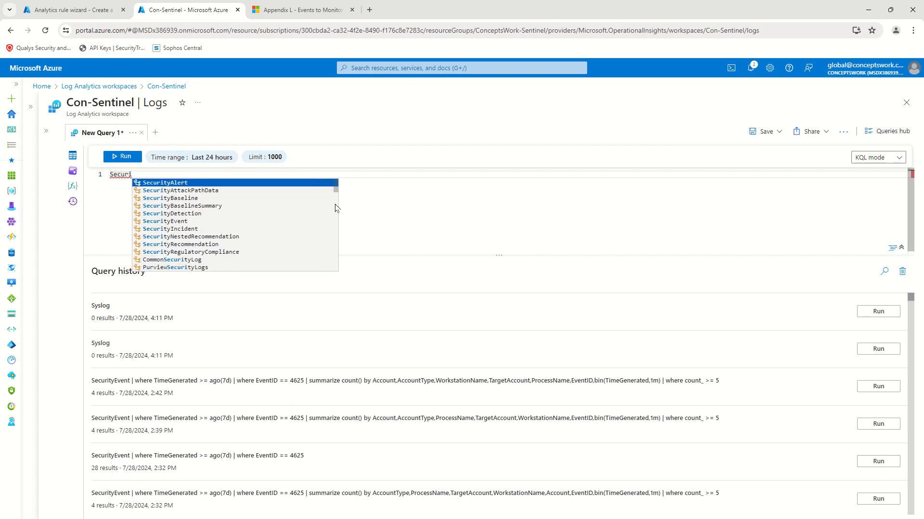
{"action": "key", "text": "Down"}
{"action": "key", "text": "Down"}
{"action": "key", "text": "Down"}
{"action": "key", "text": "Down"}
{"action": "key", "text": "Down"}
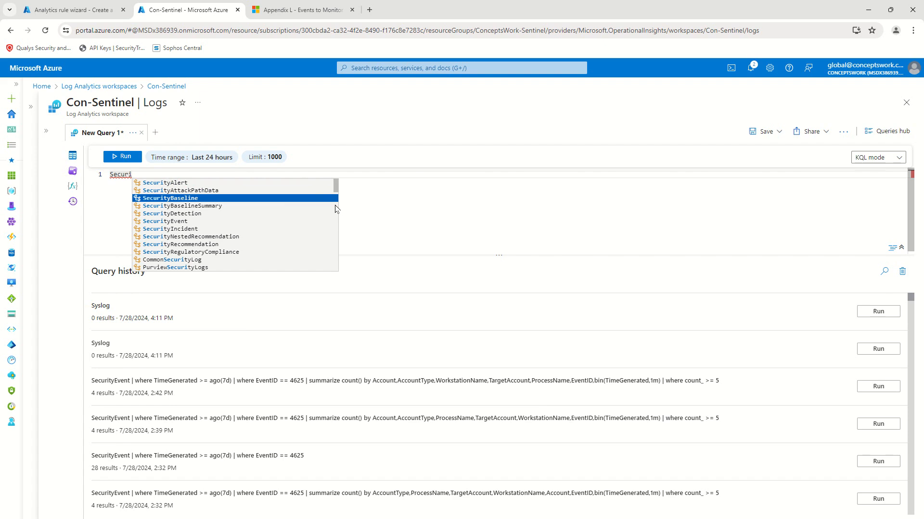
{"action": "key", "text": "Return"}
{"action": "key", "text": "Return"}
{"action": "key", "text": "BackSpace"}
{"action": "left_click", "coordinate": [119, 156]}
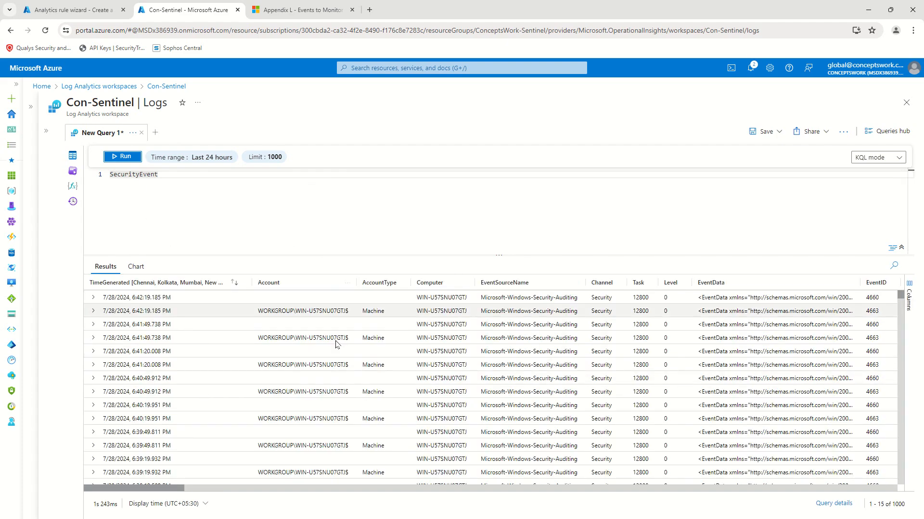
{"action": "left_click_drag", "start_coordinate": [212, 489], "coordinate": [479, 488]}
{"action": "scroll", "coordinate": [536, 469], "scroll_direction": "right", "scroll_amount": 5}
{"action": "scroll", "coordinate": [674, 458], "scroll_direction": "left", "scroll_amount": 10}
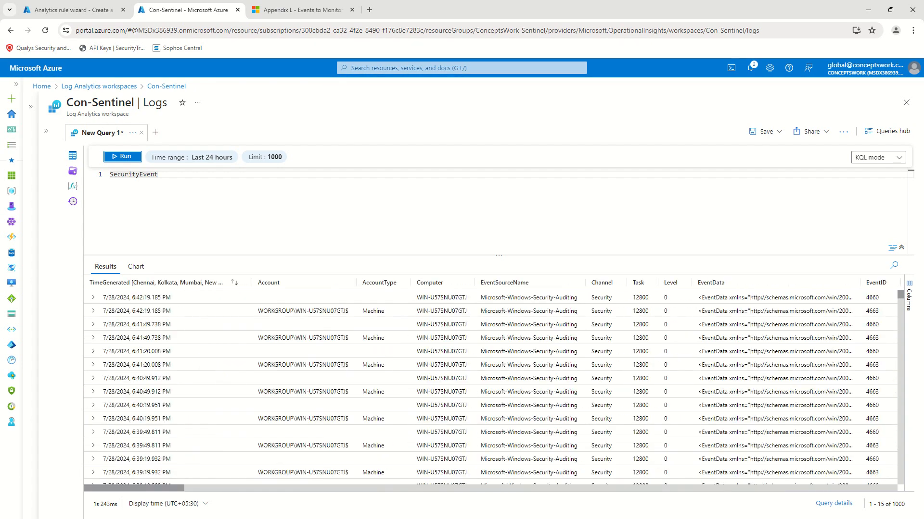
Step: Add '| where EventID == 4625' to the query and run it
{"action": "left_click", "coordinate": [190, 180]}
{"action": "key", "text": "Return"}
{"action": "type", "text": "| "}
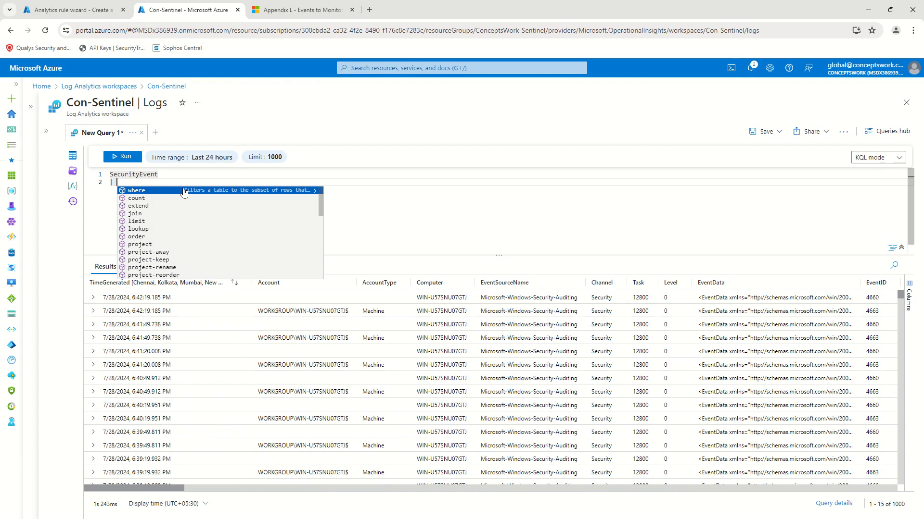
{"action": "type", "text": "where Even"}
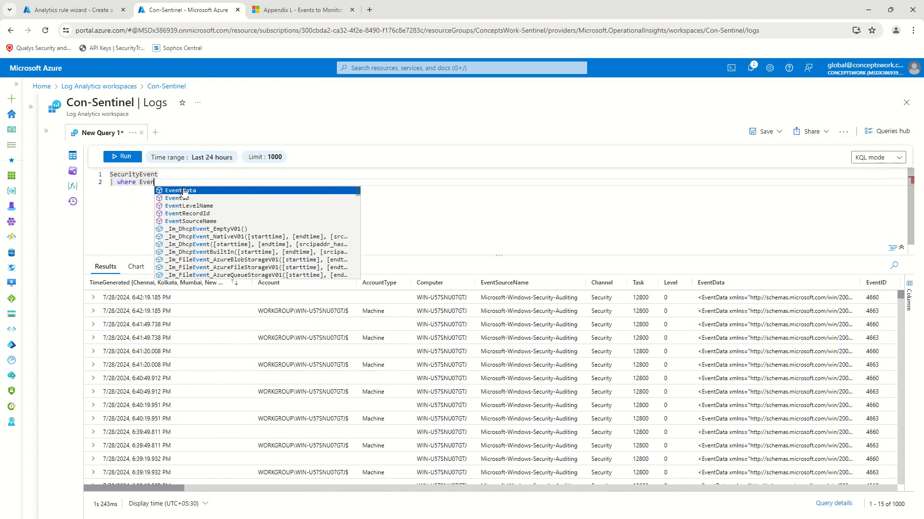
{"action": "key", "text": "Down"}
{"action": "key", "text": "Return"}
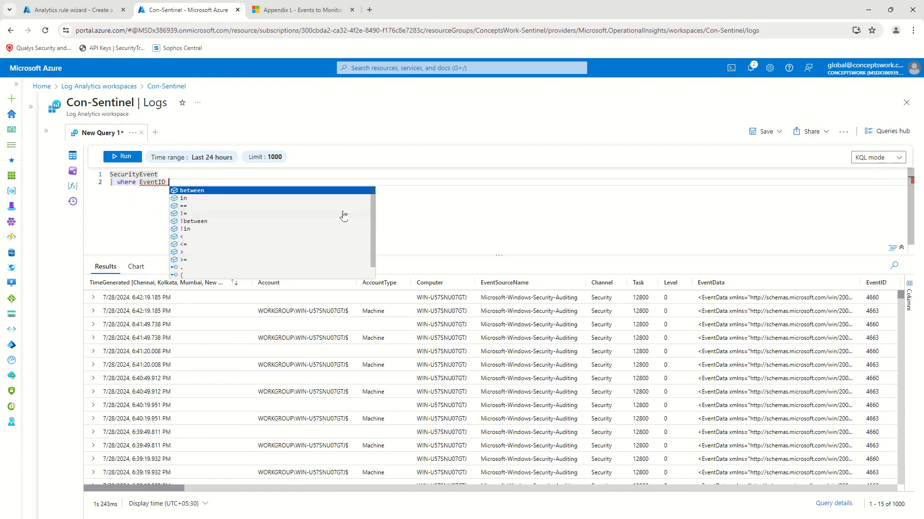
{"action": "key", "text": "Down"}
{"action": "key", "text": "Down"}
{"action": "key", "text": "Return"}
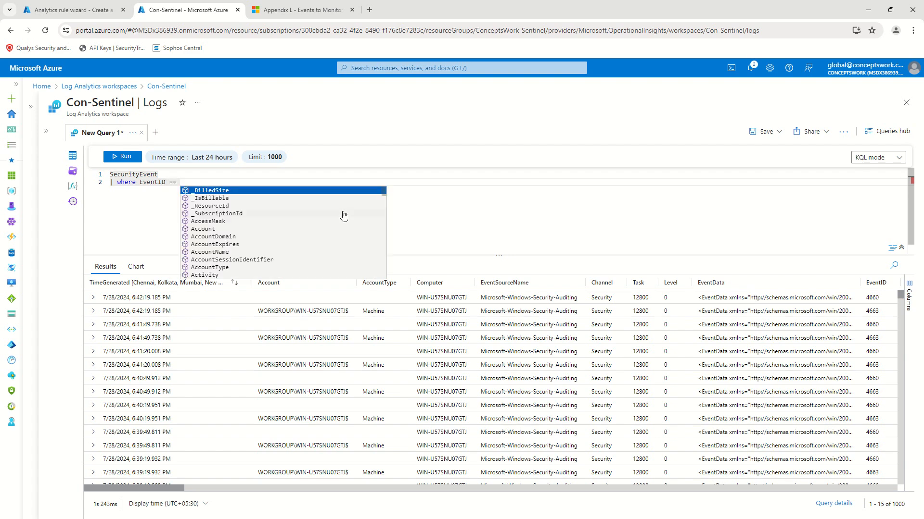
{"action": "type", "text": "4625"}
{"action": "left_click", "coordinate": [124, 157]}
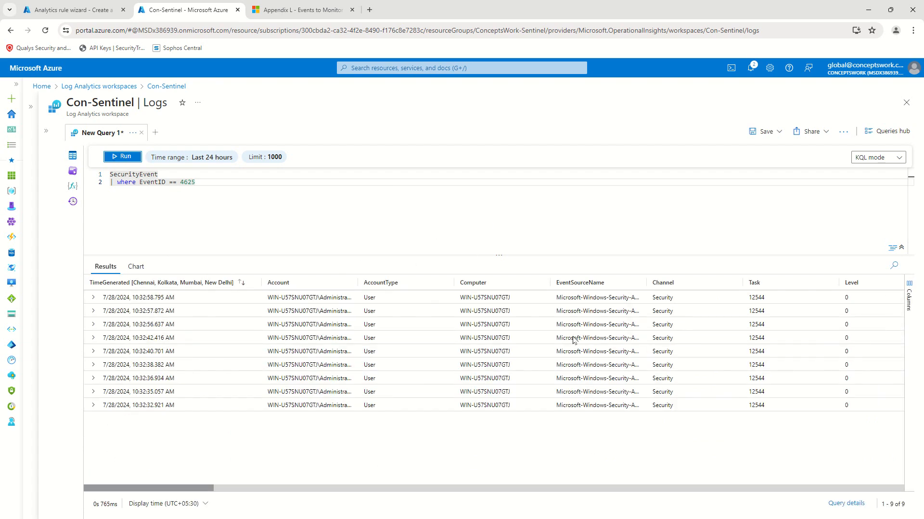
Step: Review the columns of the 9 returned failed-logon events
{"action": "left_click_drag", "start_coordinate": [193, 489], "coordinate": [254, 485]}
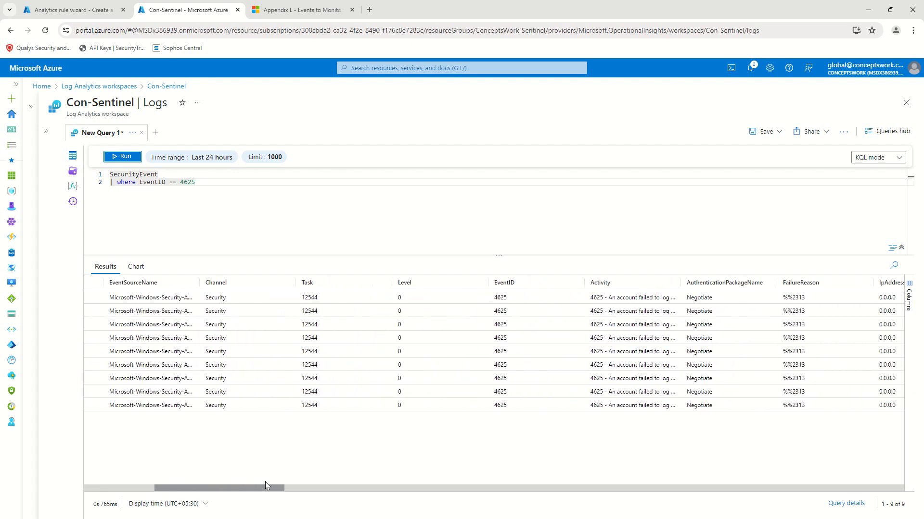
{"action": "left_click_drag", "start_coordinate": [262, 485], "coordinate": [301, 486]}
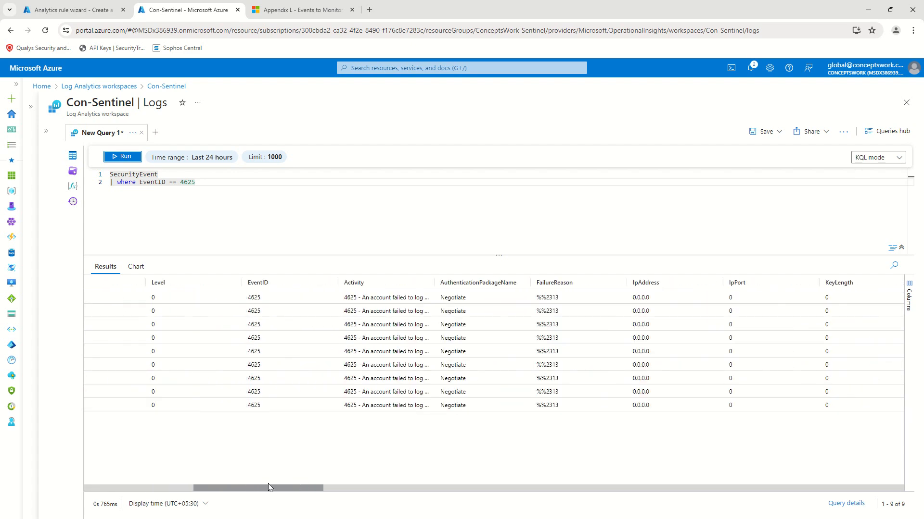
{"action": "left_click_drag", "start_coordinate": [270, 494], "coordinate": [537, 481]}
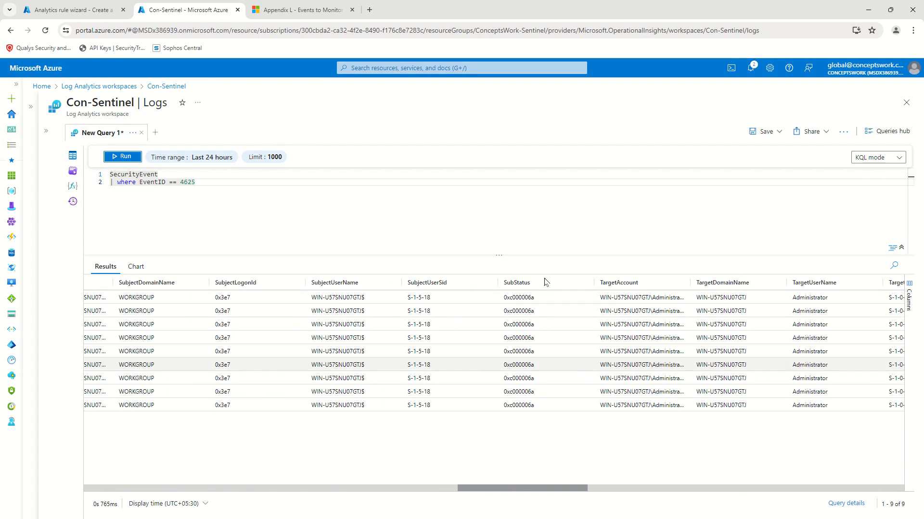
{"action": "left_click_drag", "start_coordinate": [532, 491], "coordinate": [159, 490]}
{"action": "left_click", "coordinate": [232, 194]}
Step: Start a '| project' line keeping the Account and Computer columns
{"action": "key", "text": "Return"}
{"action": "type", "text": "| "}
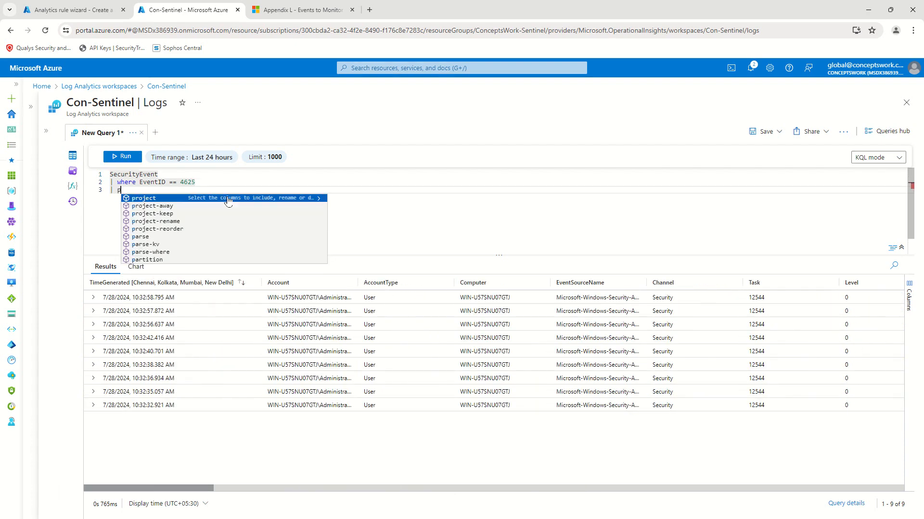
{"action": "type", "text": "project "}
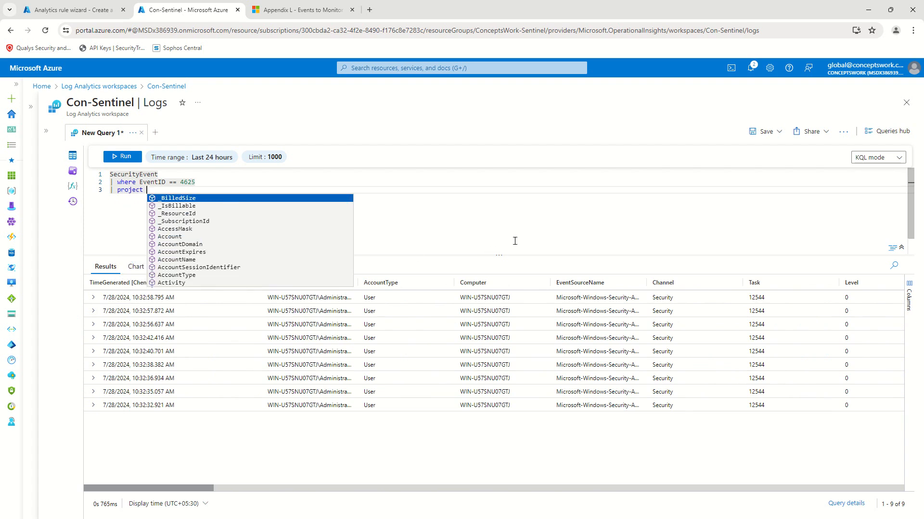
{"action": "type", "text": "Account"}
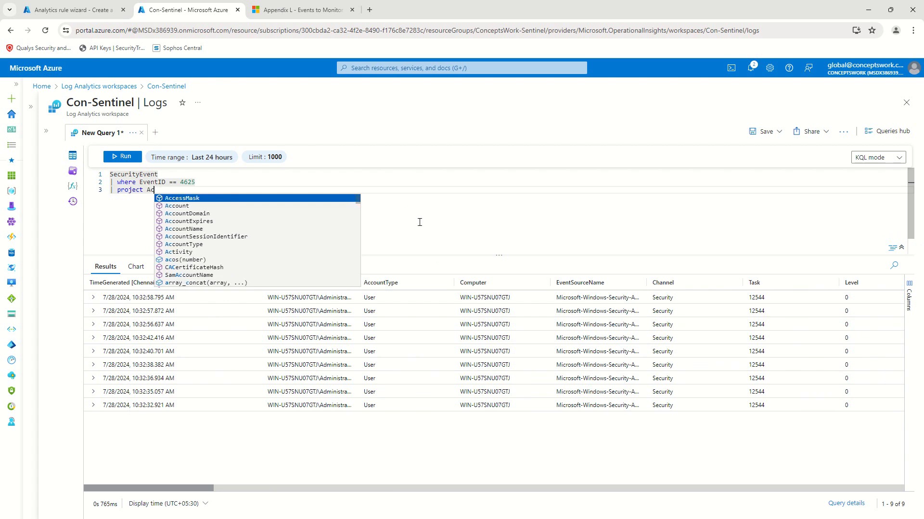
{"action": "key", "text": "Down"}
{"action": "key", "text": "Return"}
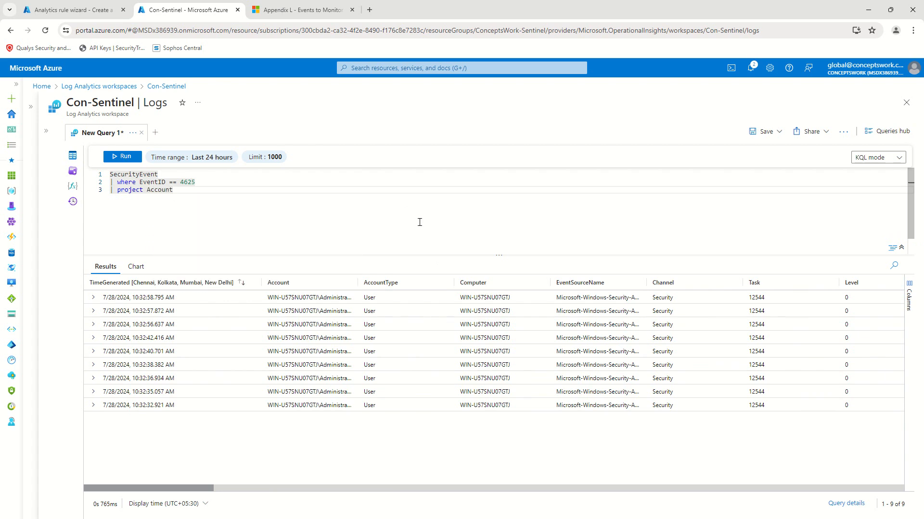
{"action": "type", "text": ",Co"}
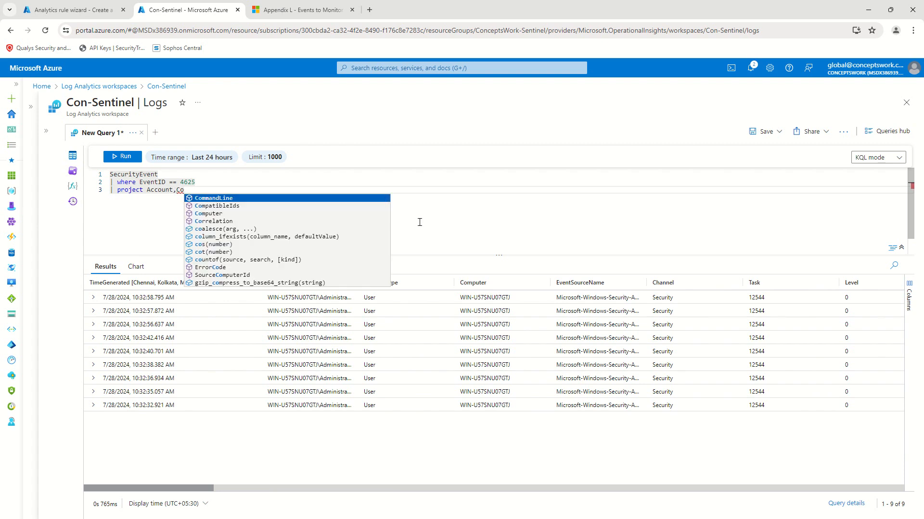
{"action": "key", "text": "Down"}
{"action": "key", "text": "Down"}
{"action": "key", "text": "Return"}
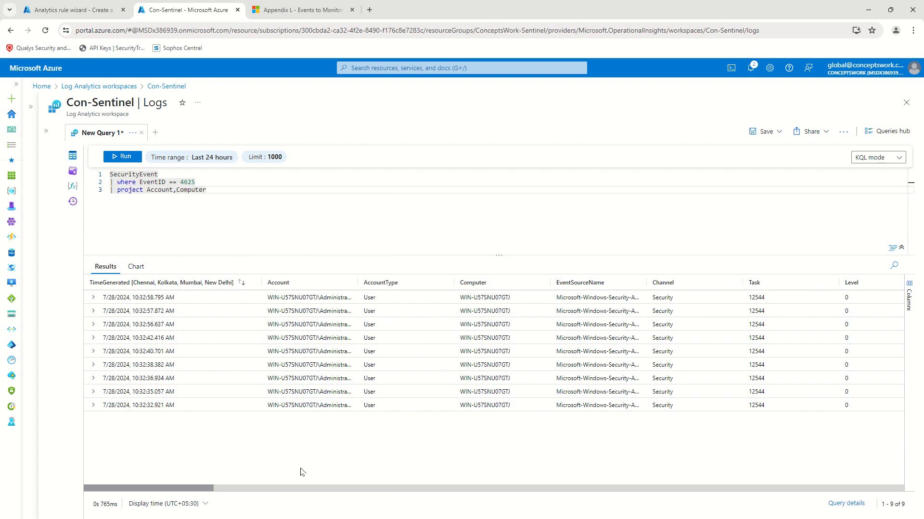
{"action": "left_click_drag", "start_coordinate": [197, 491], "coordinate": [317, 490]}
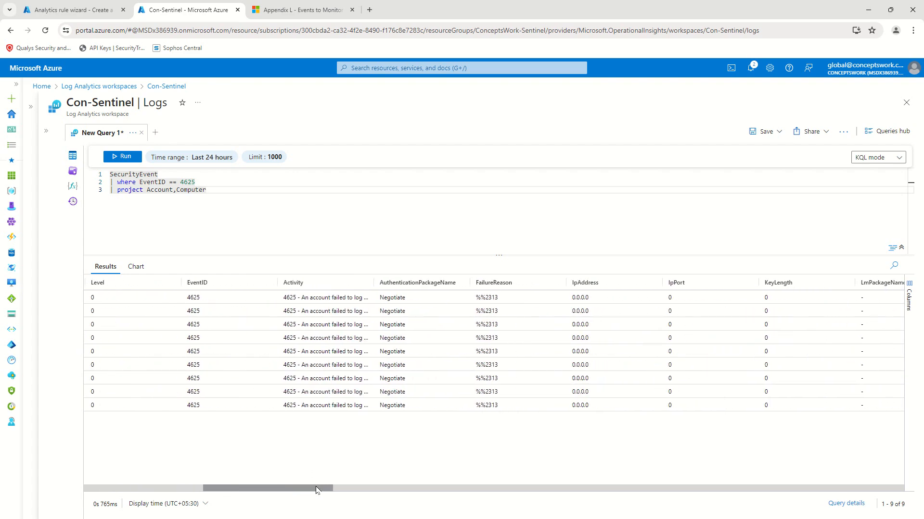
Step: Add EventID and TargetDomainName to the projected columns and review the 9 results
{"action": "type", "text": ","}
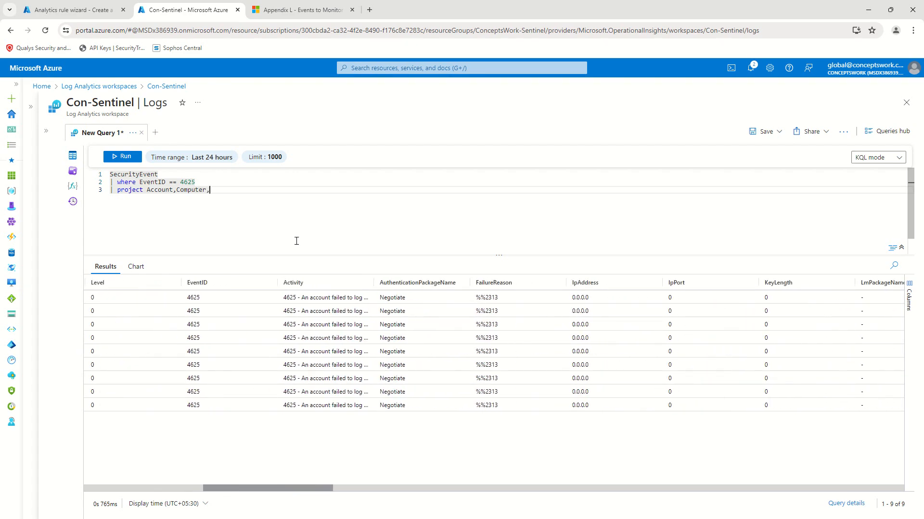
{"action": "type", "text": "EventID"}
{"action": "key", "text": "Return"}
{"action": "type", "text": ","}
{"action": "left_click_drag", "start_coordinate": [246, 486], "coordinate": [541, 478]}
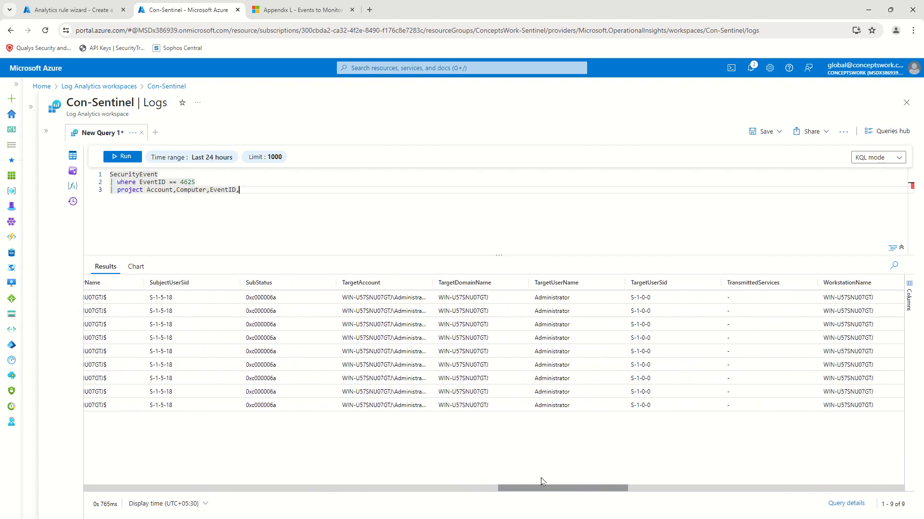
{"action": "left_click", "coordinate": [328, 207]}
{"action": "type", "text": "Tar"}
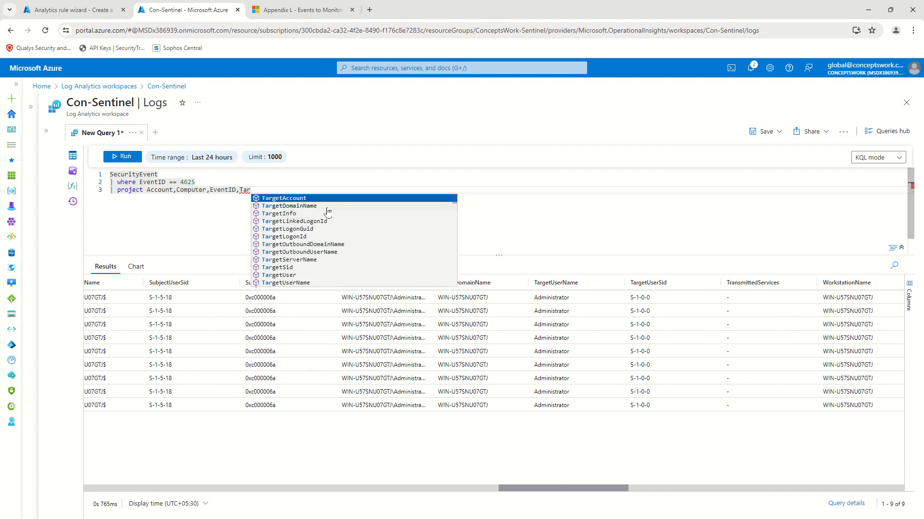
{"action": "left_click", "coordinate": [392, 206]}
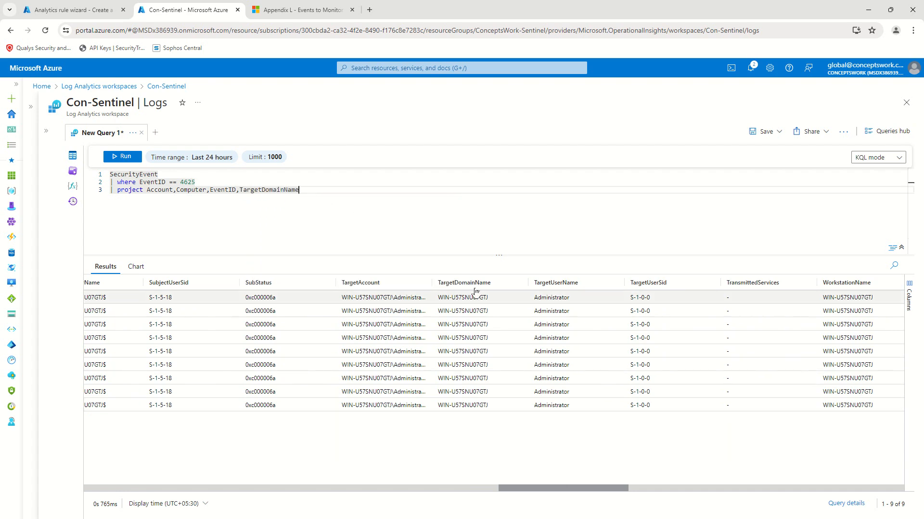
{"action": "left_click_drag", "start_coordinate": [527, 488], "coordinate": [803, 484]}
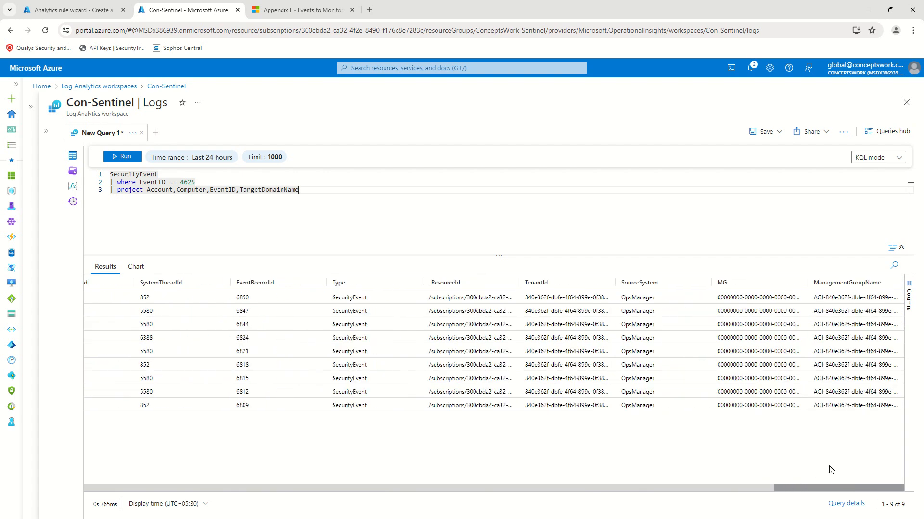
{"action": "left_click_drag", "start_coordinate": [790, 488], "coordinate": [425, 495]}
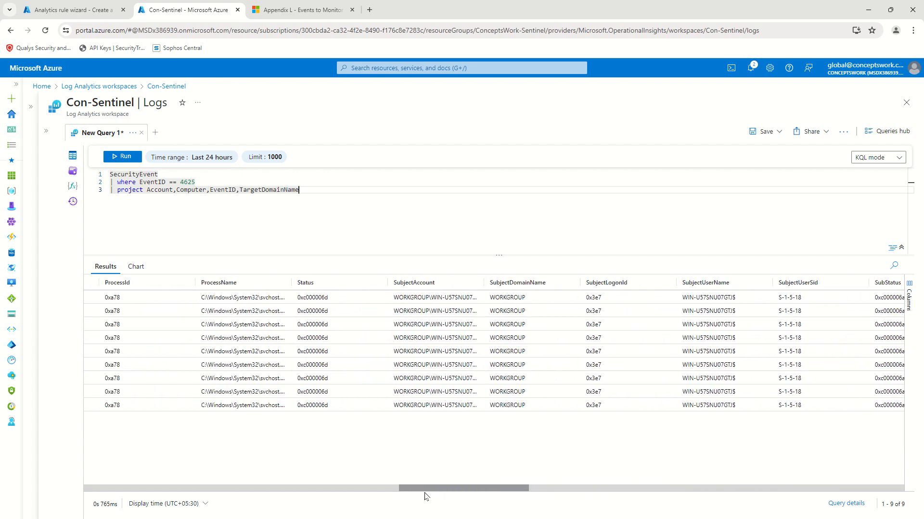
Step: Append ProcessName and WorkstationName to the project columns and rerun for the 9 failed logons
{"action": "type", "text": ",Pro"}
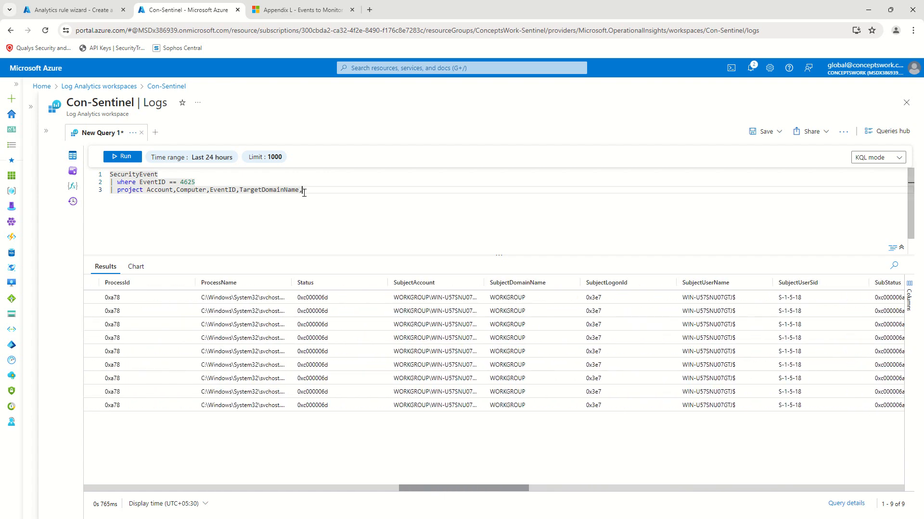
{"action": "key", "text": "Down"}
{"action": "key", "text": "Down"}
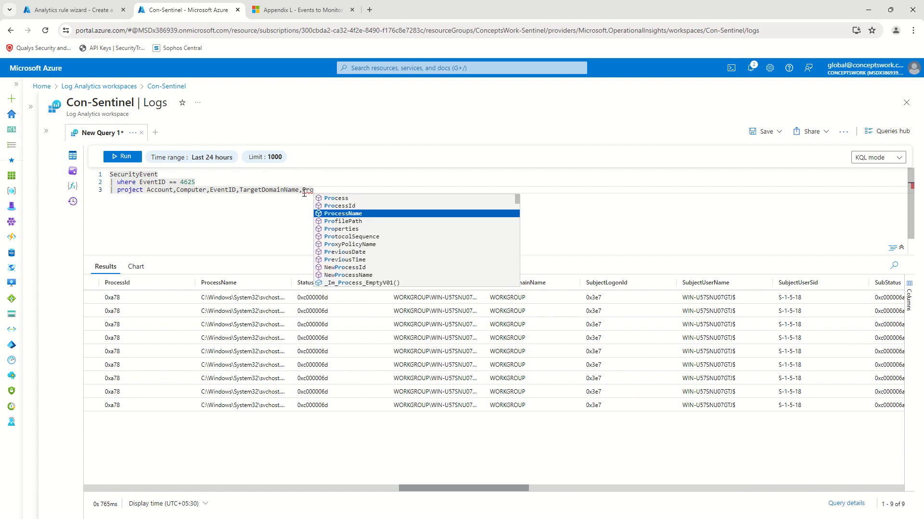
{"action": "key", "text": "Return"}
{"action": "type", "text": ","}
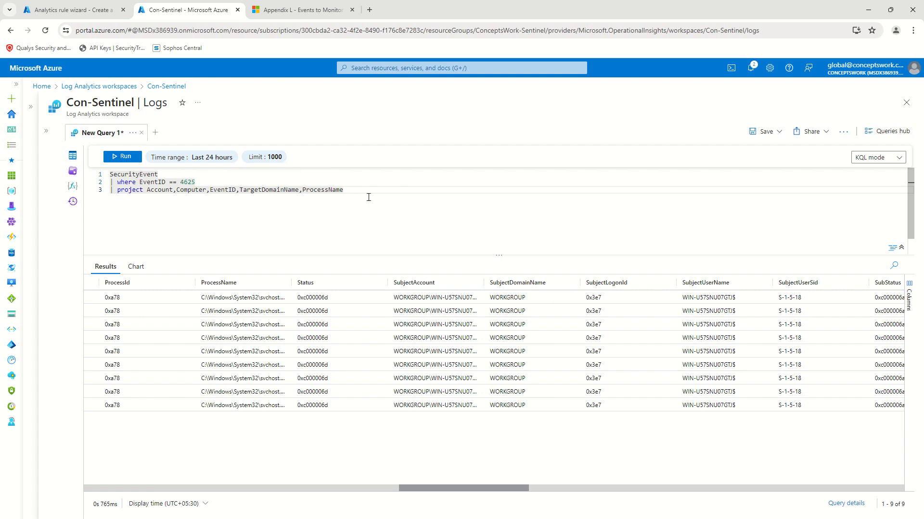
{"action": "left_click", "coordinate": [116, 157]}
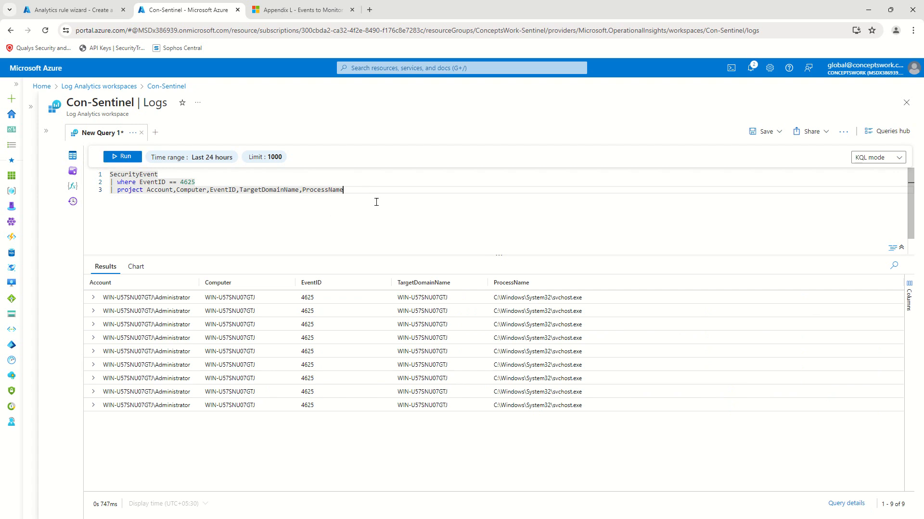
{"action": "type", "text": "WorkstationName"}
{"action": "key", "text": "Down"}
{"action": "key", "text": "Return"}
{"action": "left_click", "coordinate": [118, 159]}
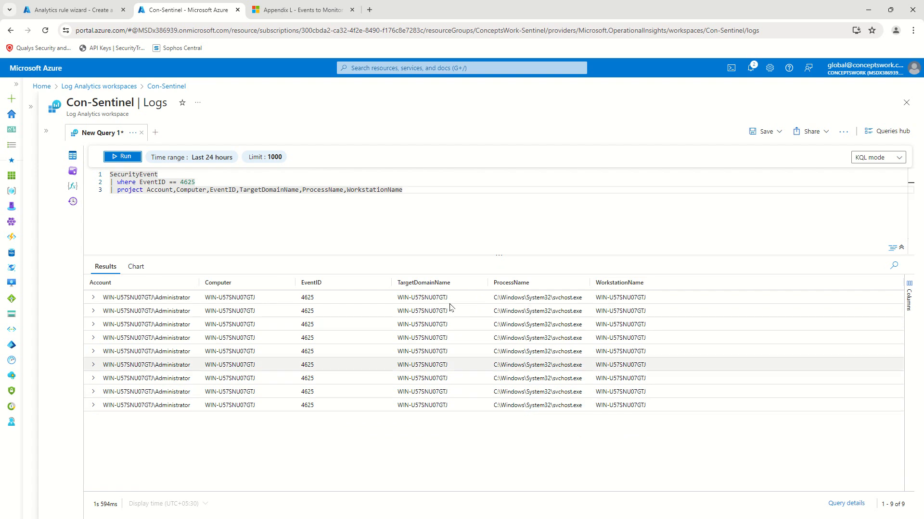
{"action": "left_click", "coordinate": [208, 217]}
{"action": "double_click", "coordinate": [192, 190]}
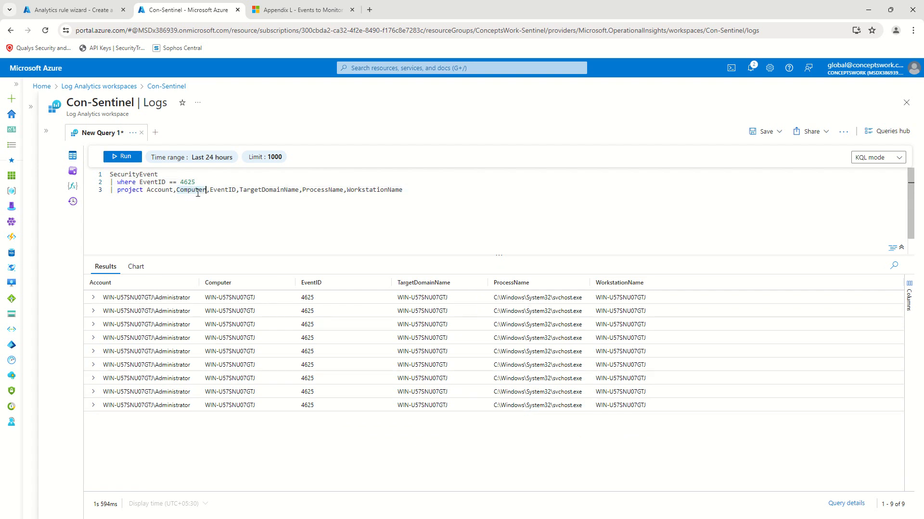
{"action": "key", "text": "BackSpace"}
{"action": "key", "text": "BackSpace"}
{"action": "left_click", "coordinate": [122, 157]}
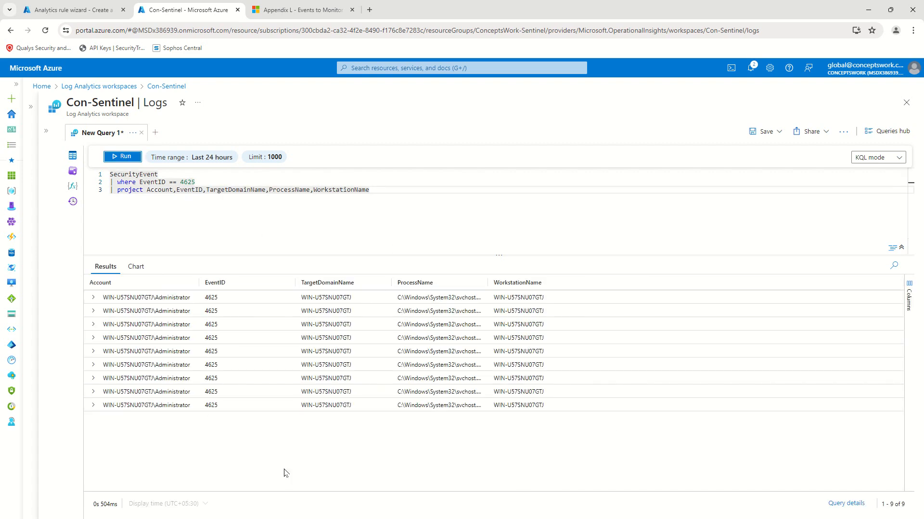
{"action": "left_click", "coordinate": [384, 195]}
{"action": "type", "text": ",TimeGenerated"}
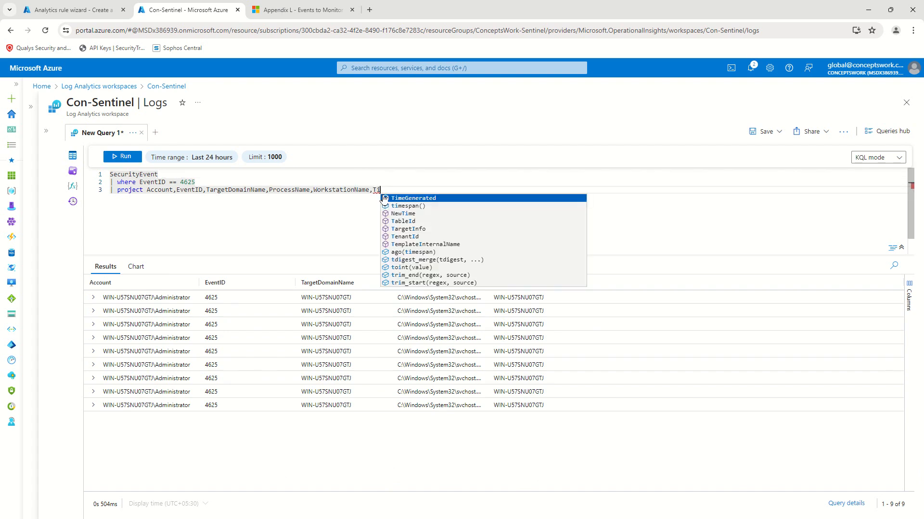
{"action": "left_click", "coordinate": [110, 158]}
{"action": "left_click", "coordinate": [212, 157]}
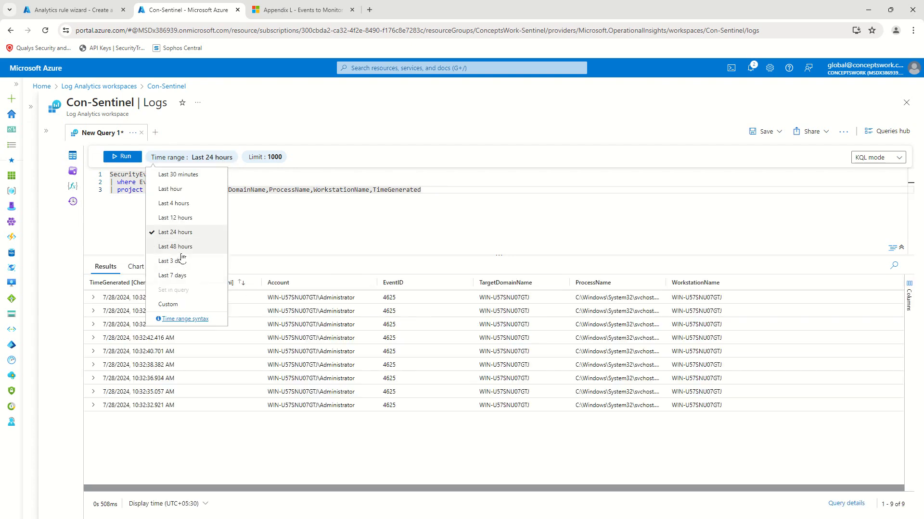
{"action": "left_click", "coordinate": [183, 261]}
{"action": "left_click", "coordinate": [119, 158]}
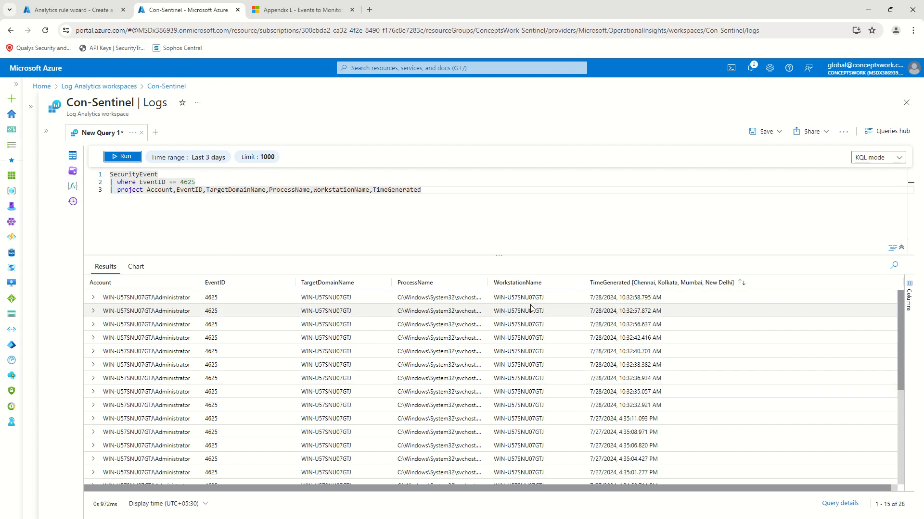
{"action": "scroll", "coordinate": [599, 447], "scroll_direction": "down", "scroll_amount": 4}
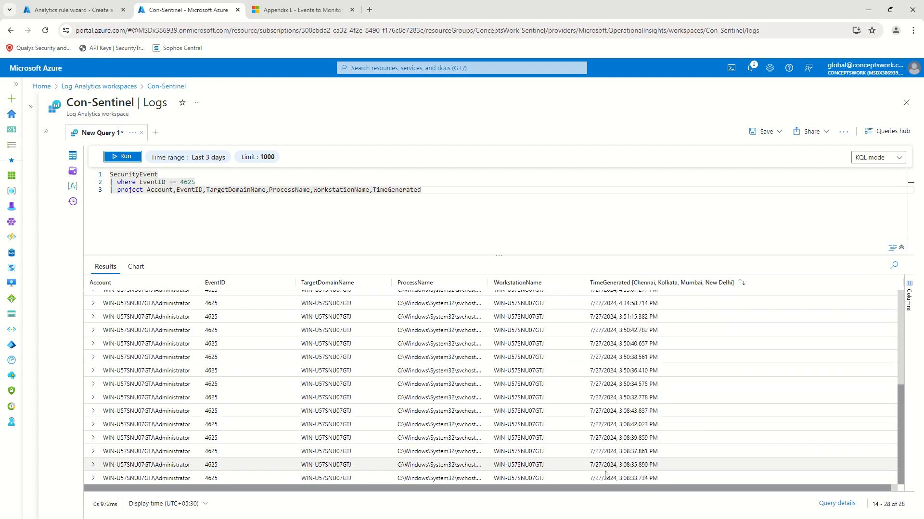
{"action": "scroll", "coordinate": [600, 446], "scroll_direction": "up", "scroll_amount": 4}
Step: Add a summarize line counting by Account, WorkstationName, ProcessName and 5-minute TimeGenerated bins
{"action": "key", "text": "Return"}
{"action": "type", "text": "| summarize"}
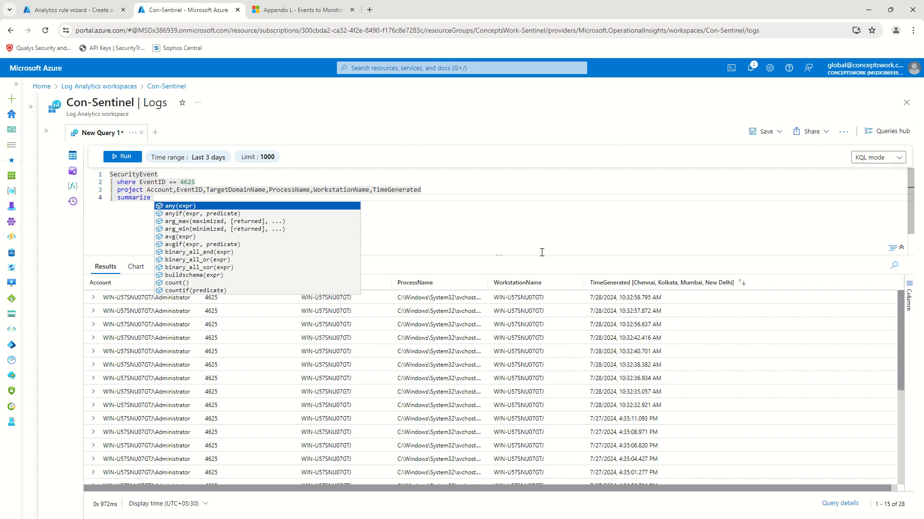
{"action": "type", "text": "count("}
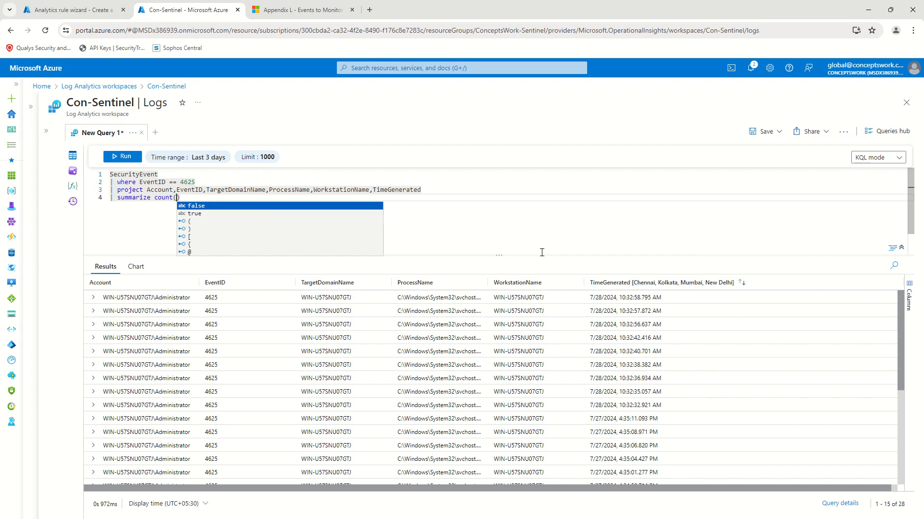
{"action": "type", "text": ") by"}
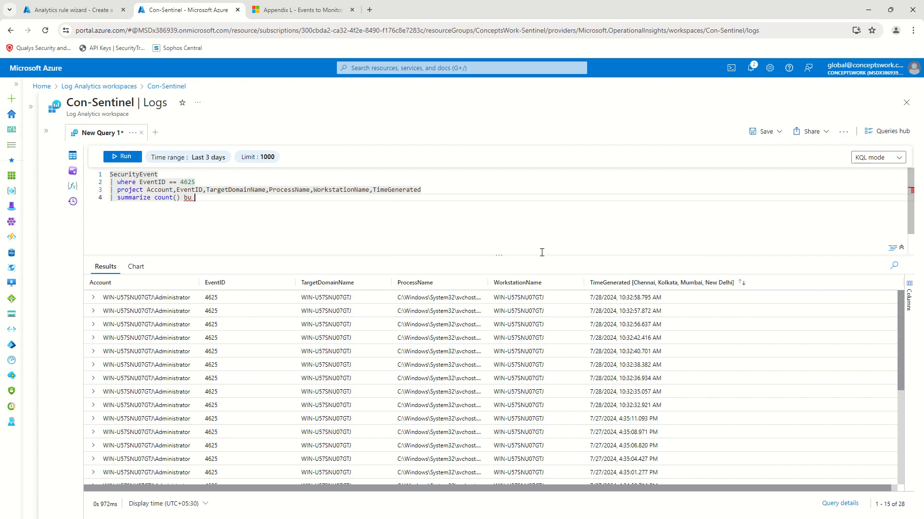
{"action": "type", "text": " Account,WorkstationName"}
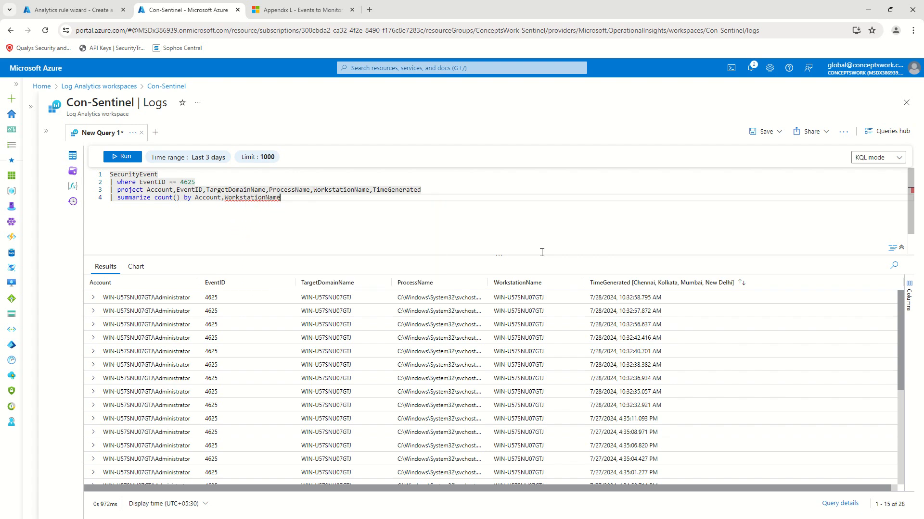
{"action": "type", "text": ",ProcessName,bin"}
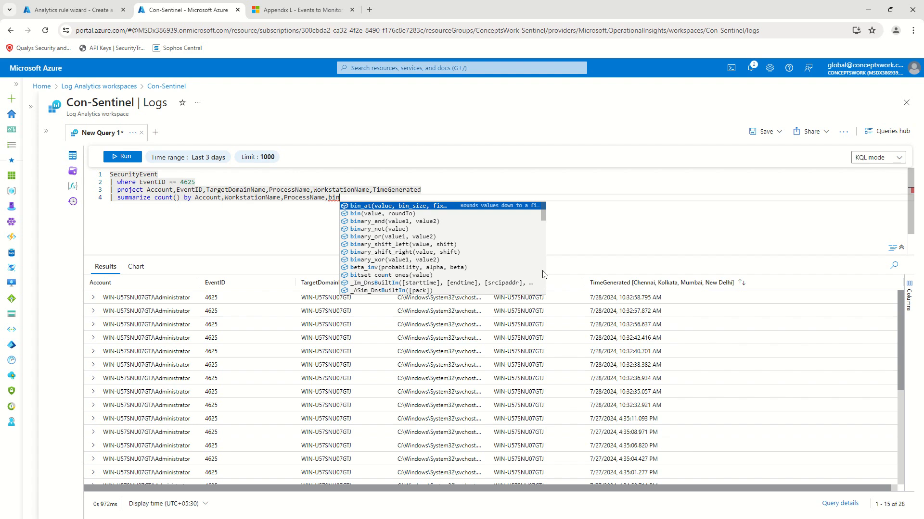
{"action": "type", "text": "("}
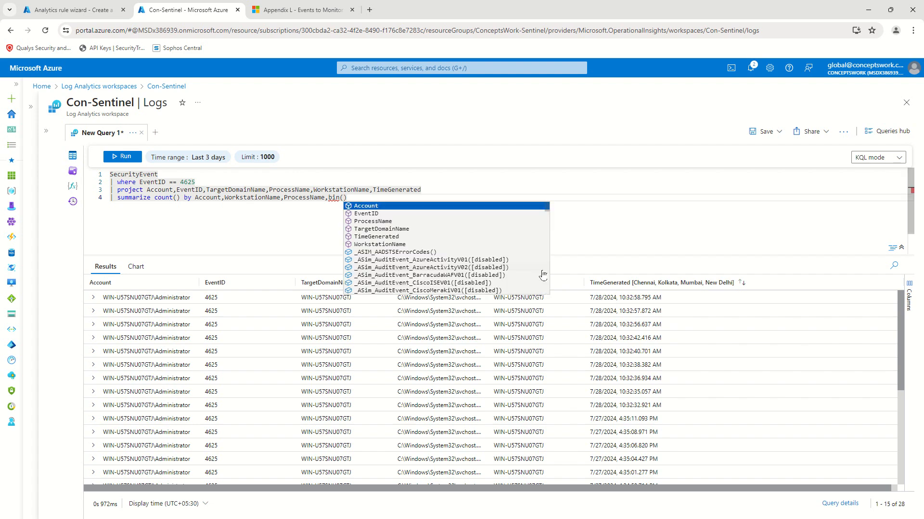
{"action": "type", "text": "TimeGenerated"}
{"action": "key", "text": "Return"}
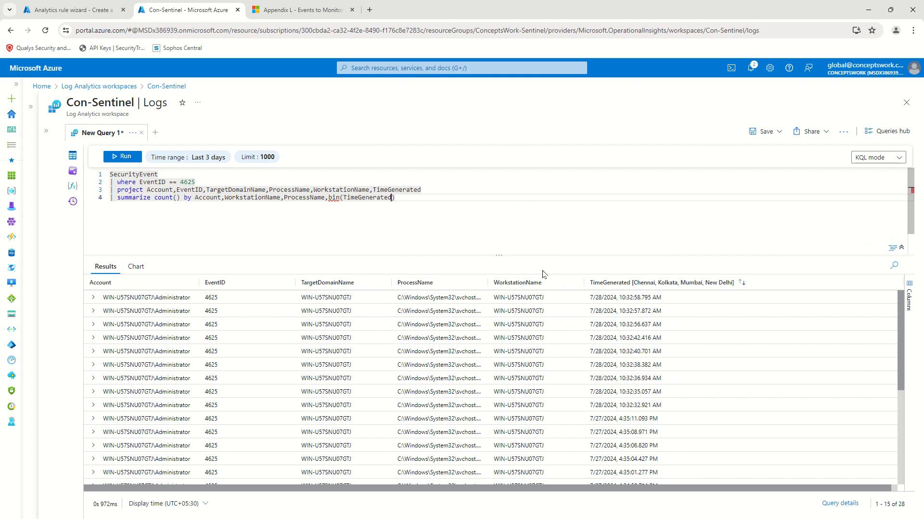
{"action": "type", "text": ",1"}
{"action": "key", "text": "BackSpace"}
{"action": "type", "text": "4"}
{"action": "type", "text": "m"}
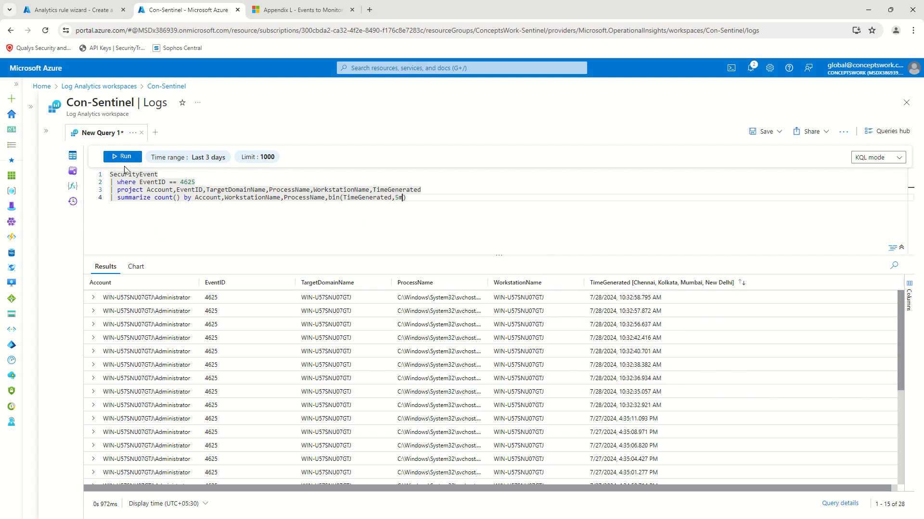
{"action": "left_click", "coordinate": [433, 214]}
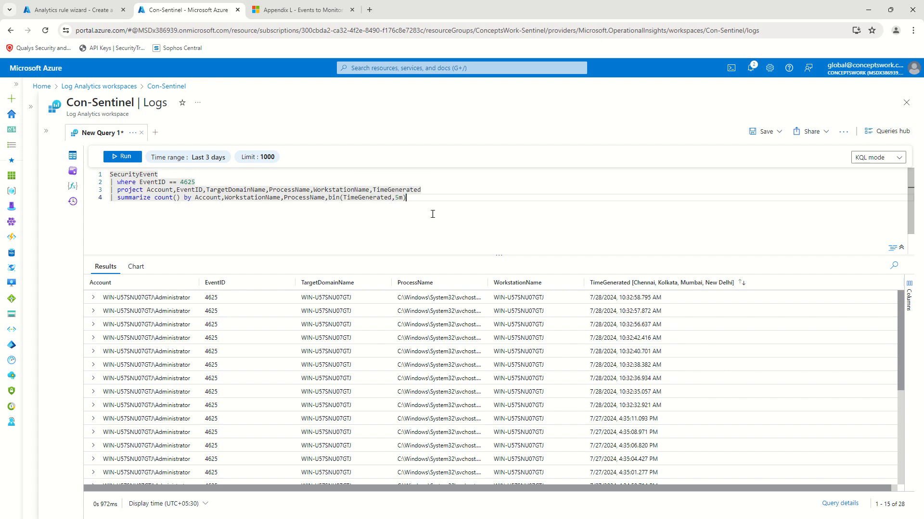
Step: Move TimeGenerated to the front of the project list and run, giving 5 grouped rows
{"action": "double_click", "coordinate": [396, 189]}
{"action": "key", "text": "BackSpace"}
{"action": "key", "text": "BackSpace"}
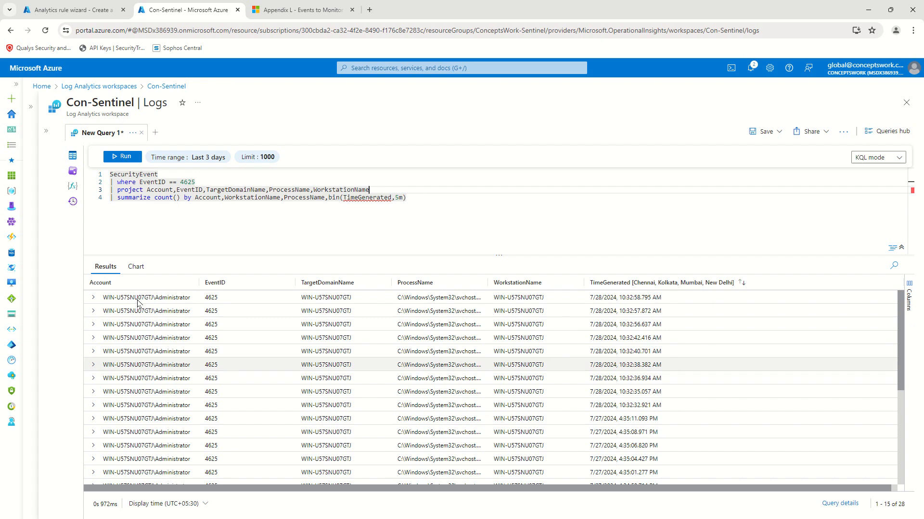
{"action": "left_click", "coordinate": [145, 190]}
{"action": "type", "text": "More than 5 failed login attempts in less than a minute | Windows Machines"}
{"action": "key", "text": "ctrl+z"}
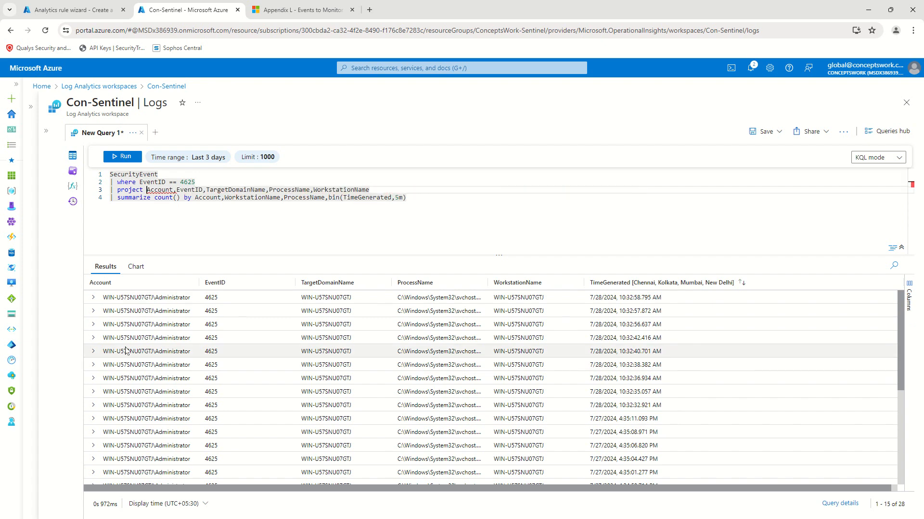
{"action": "type", "text": "TimeGe"}
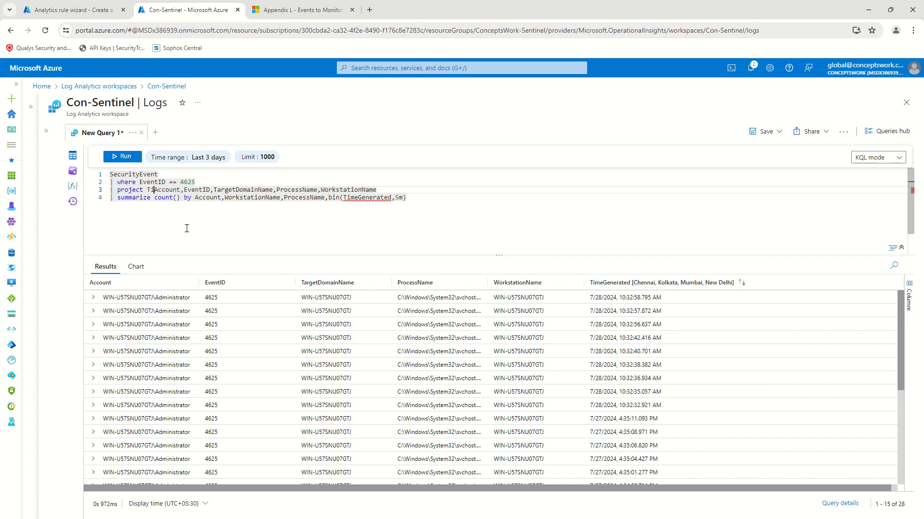
{"action": "type", "text": "ated,"}
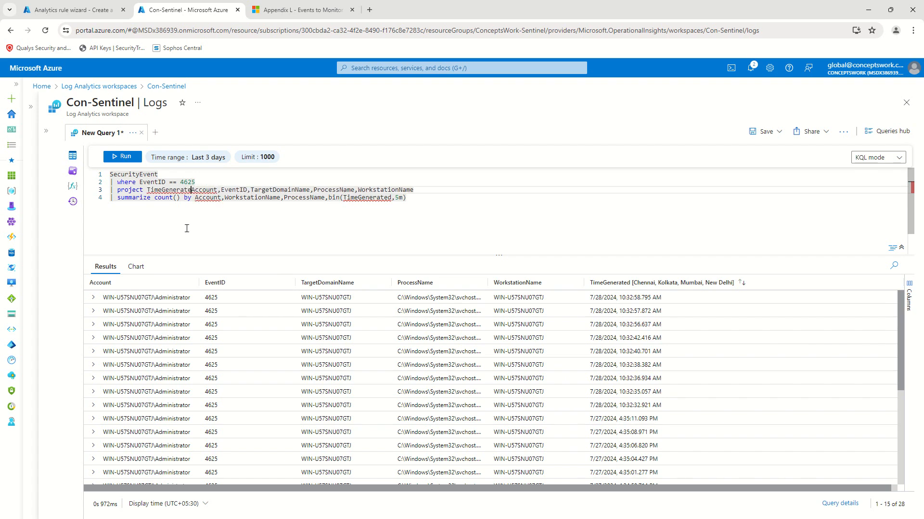
{"action": "left_click", "coordinate": [112, 157]}
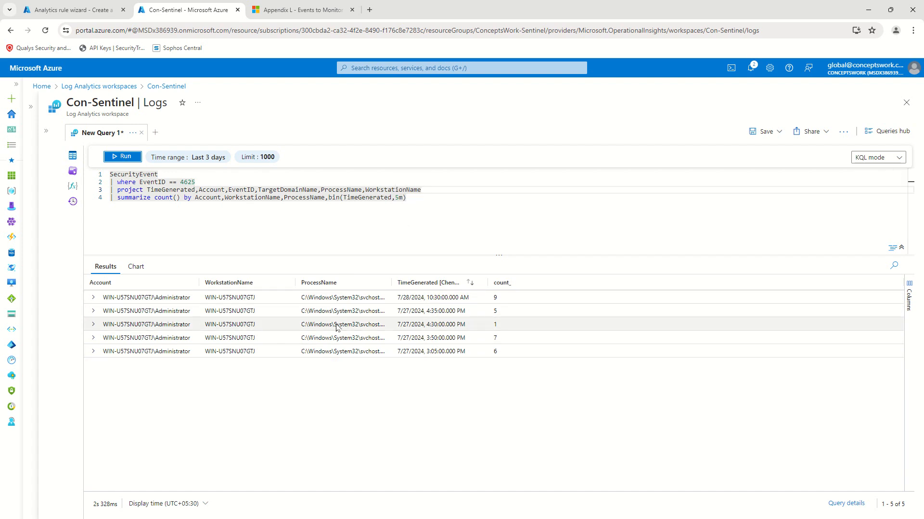
Step: Add EventID to the summarize grouping and rerun the query
{"action": "left_click", "coordinate": [327, 198]}
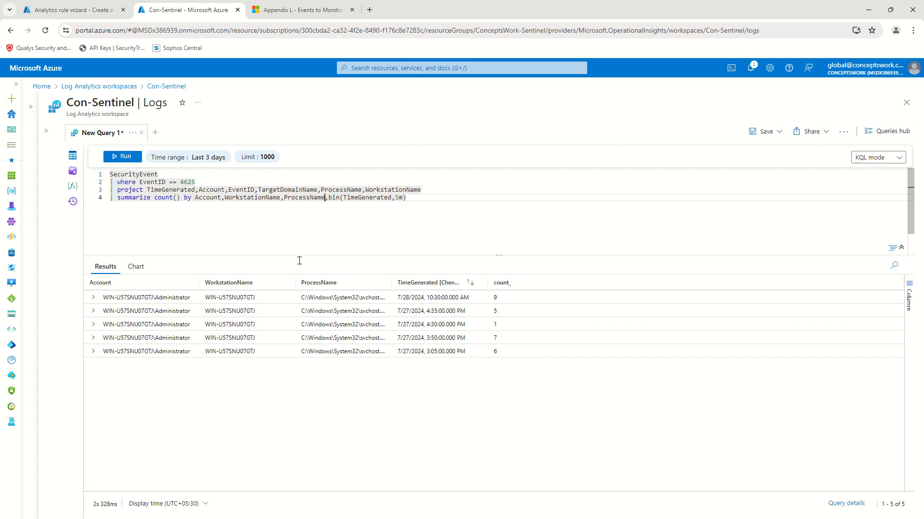
{"action": "type", "text": "Eve"}
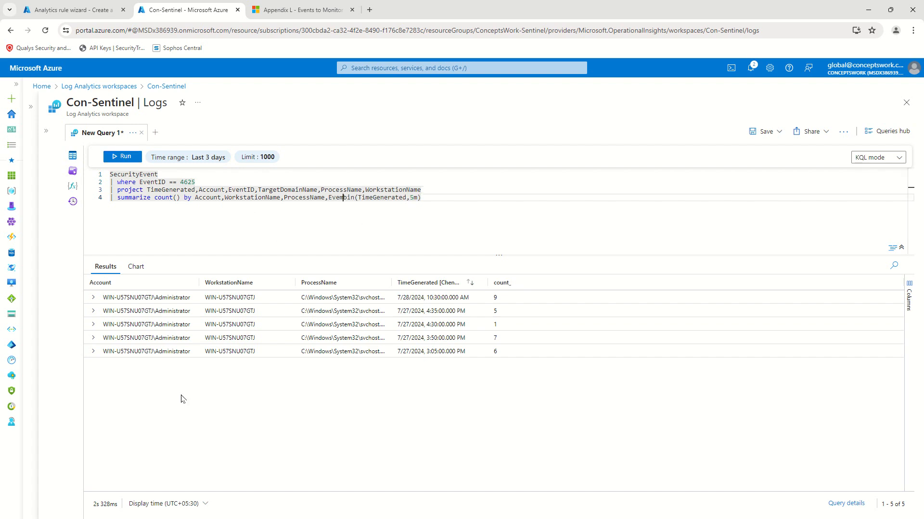
{"action": "type", "text": "ntID,"}
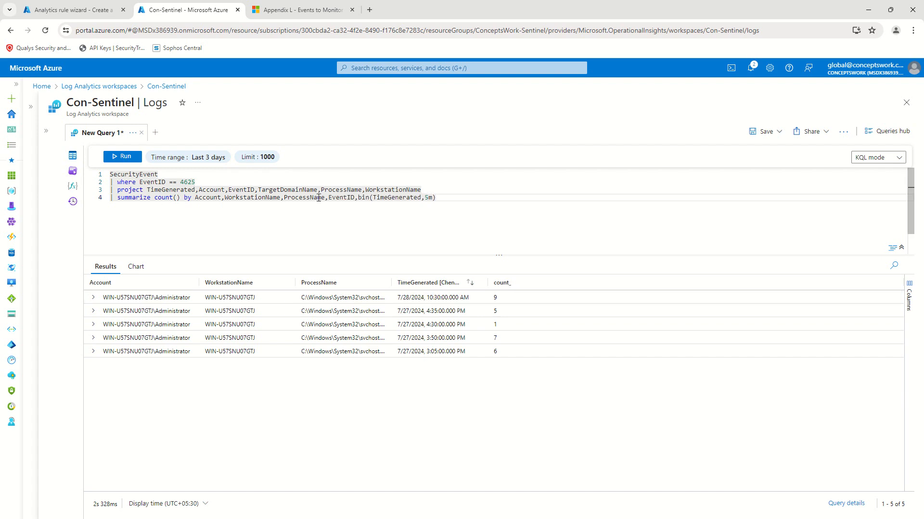
{"action": "left_click", "coordinate": [124, 157]}
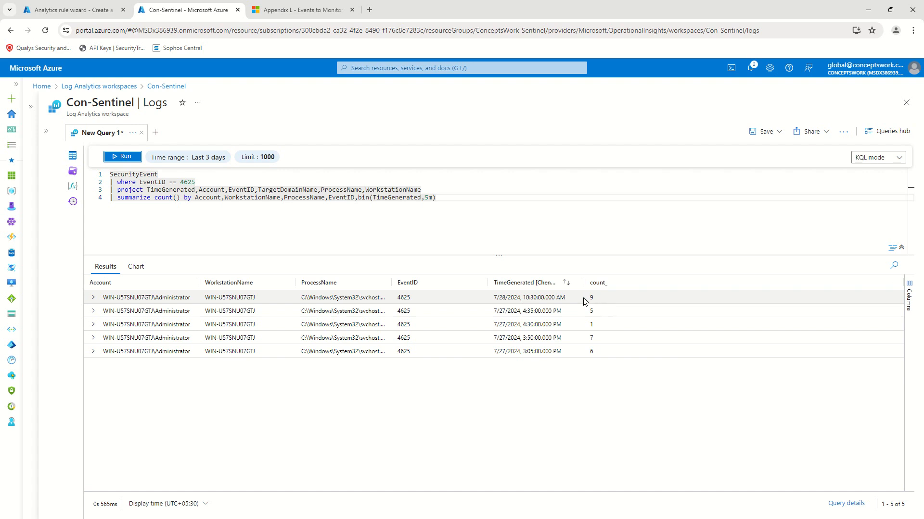
Step: Change the bin size to 1 minute, rerun for 6 rows, and widen the ProcessName column
{"action": "left_click", "coordinate": [429, 197]}
{"action": "key", "text": "BackSpace"}
{"action": "type", "text": "1"}
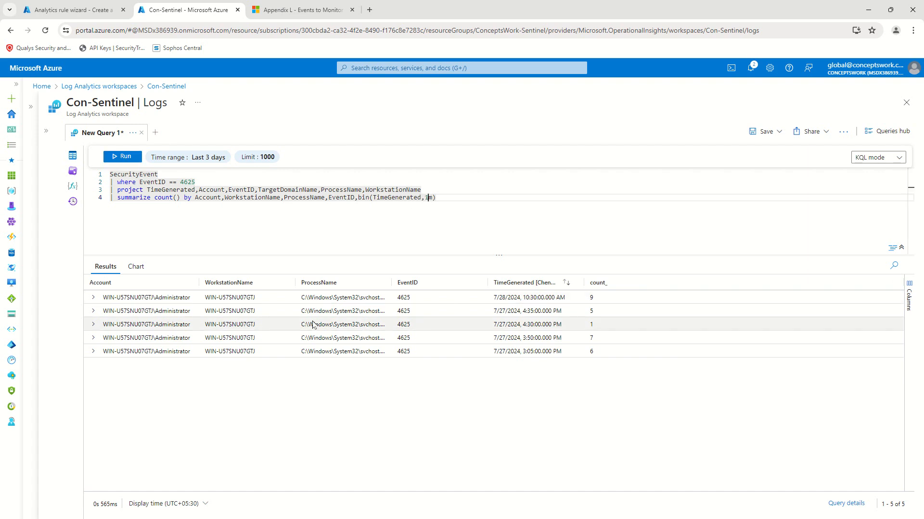
{"action": "left_click", "coordinate": [116, 158]}
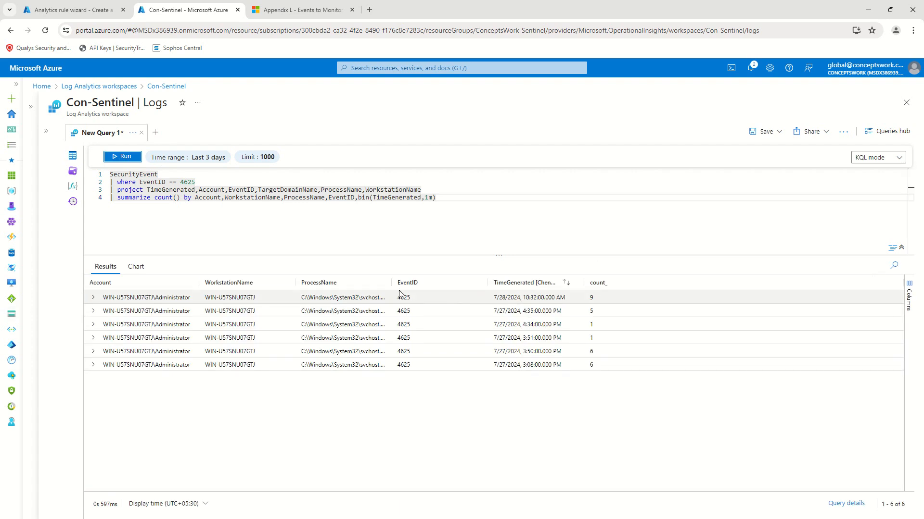
{"action": "left_click_drag", "start_coordinate": [393, 288], "coordinate": [460, 292]}
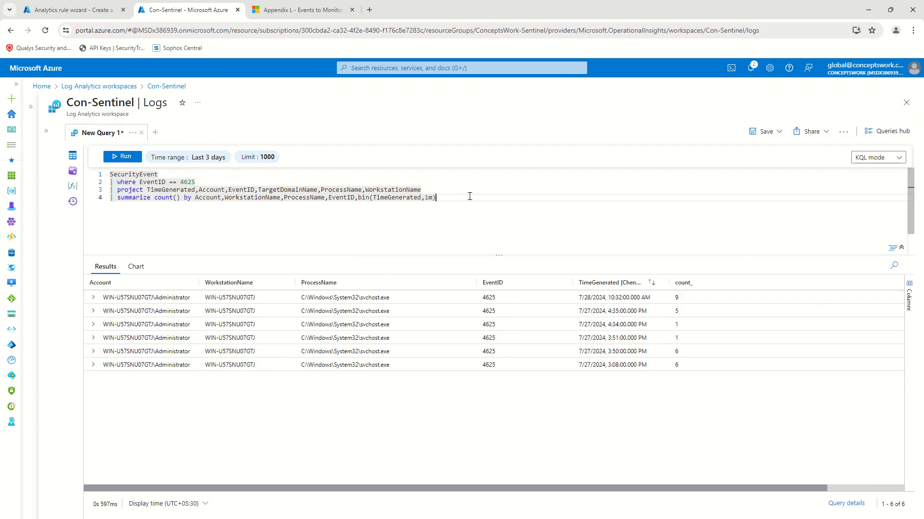
{"action": "key", "text": "ctrl+a"}
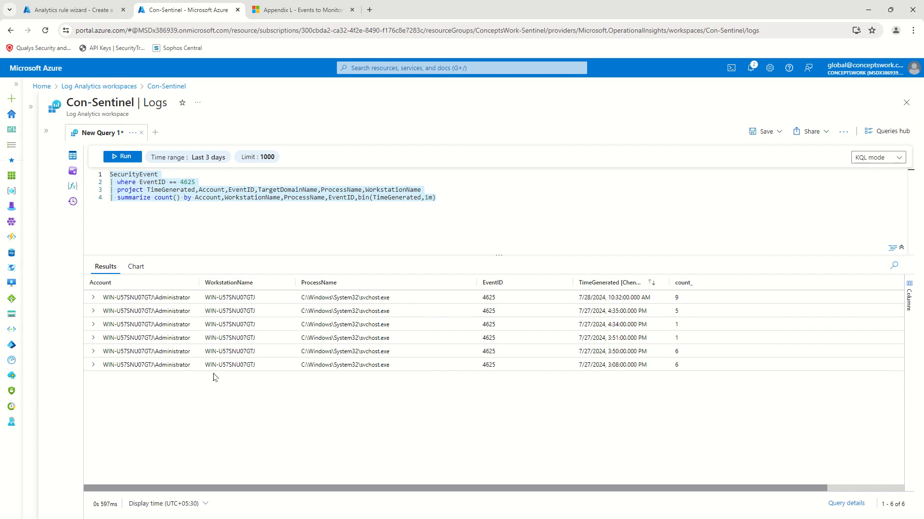
{"action": "left_click_drag", "start_coordinate": [703, 336], "coordinate": [670, 329]}
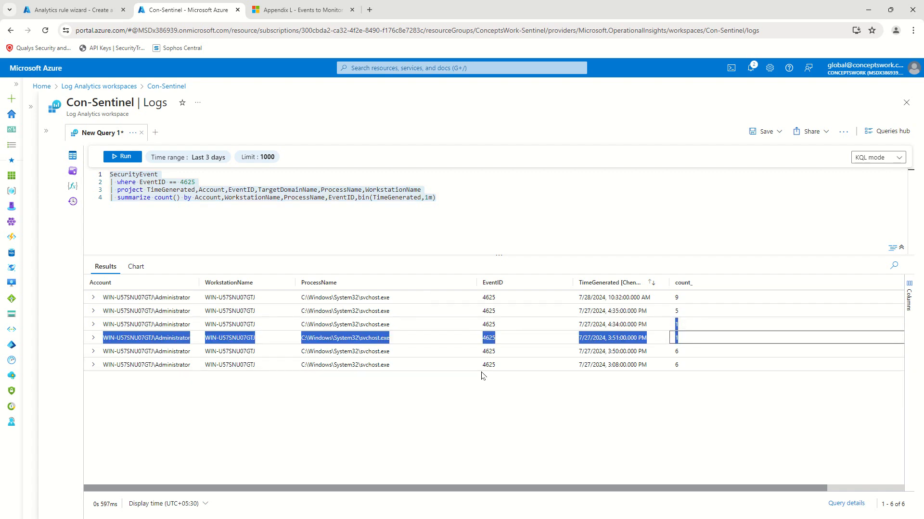
{"action": "left_click", "coordinate": [486, 201]}
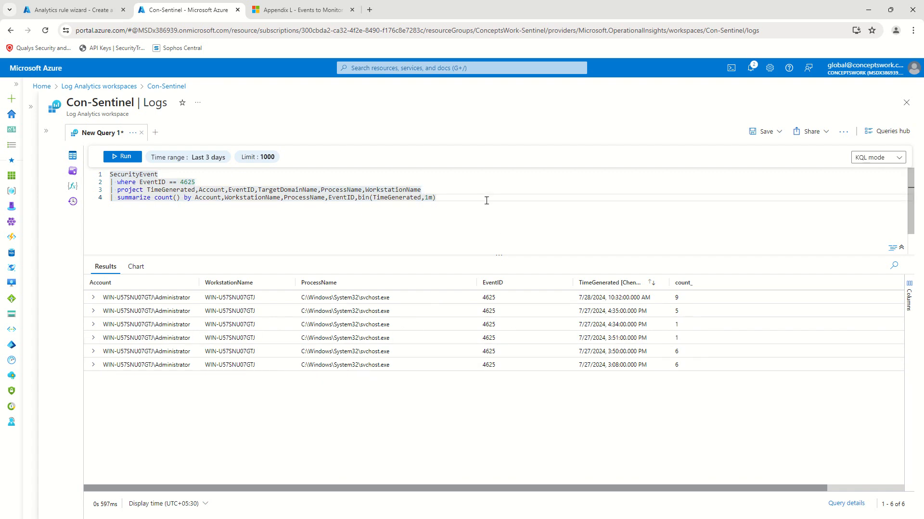
Step: Filter to 'where count_ >= 5', run it for 4 rows, and copy the query for the rule wizard
{"action": "key", "text": "Return"}
{"action": "type", "text": "| "}
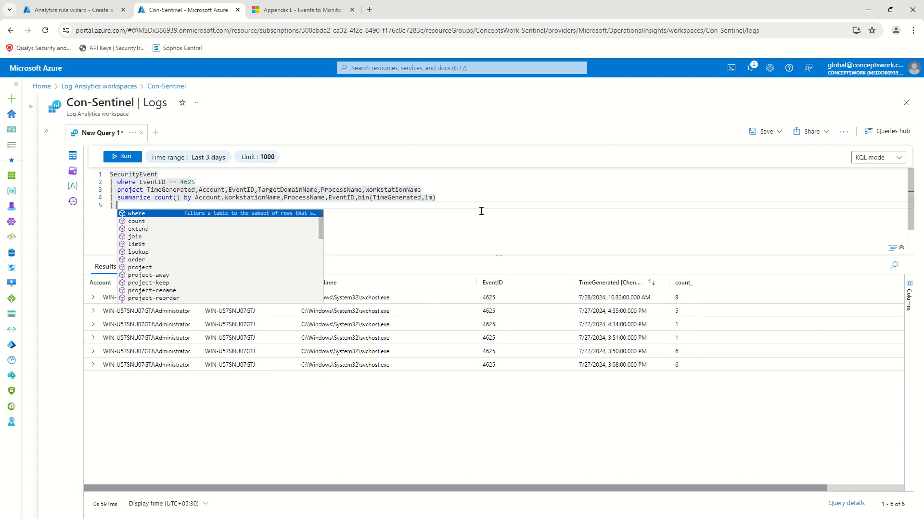
{"action": "type", "text": "wher"}
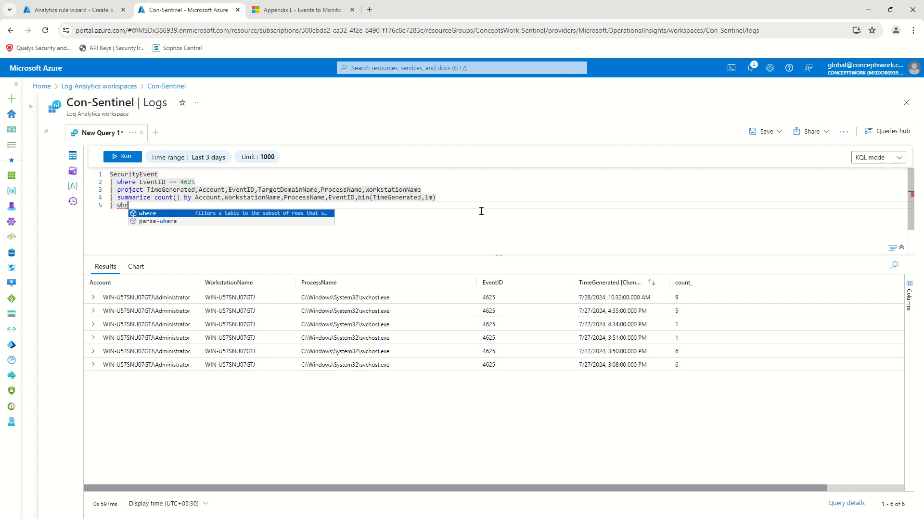
{"action": "type", "text": "e count_ "}
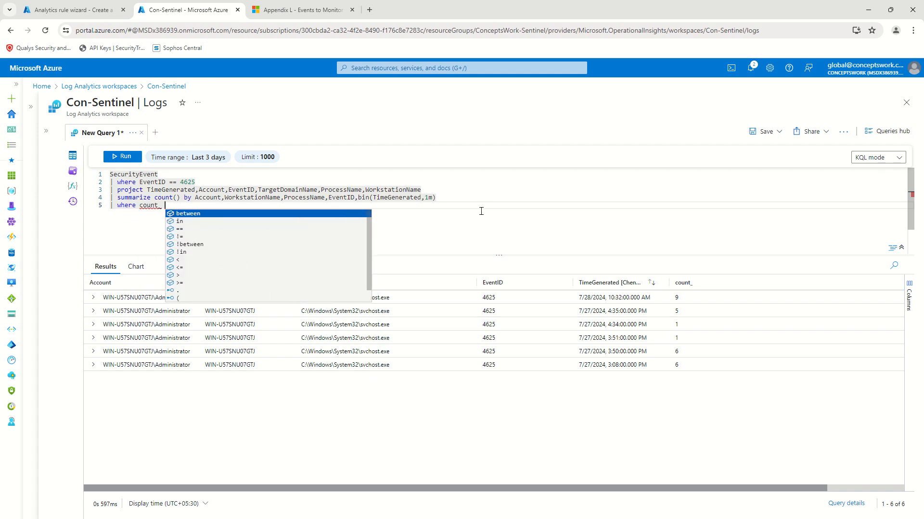
{"action": "type", "text": ">= "}
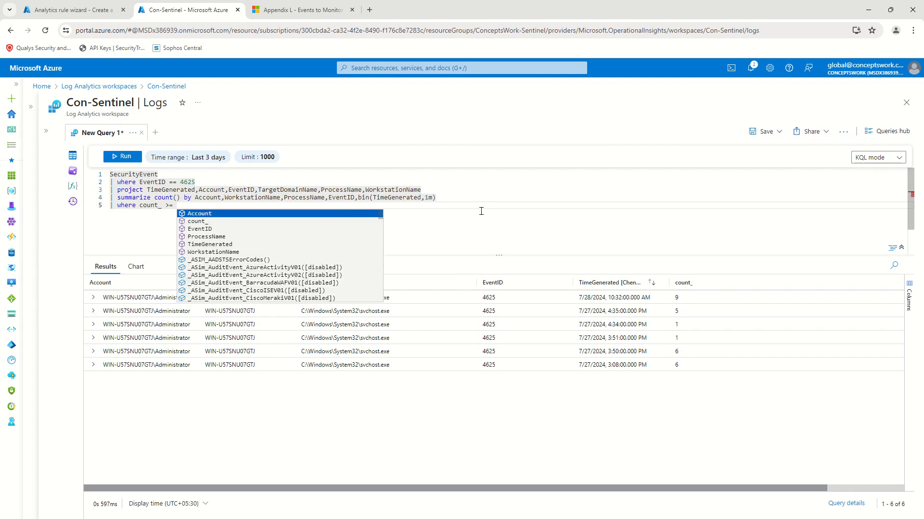
{"action": "type", "text": "4"}
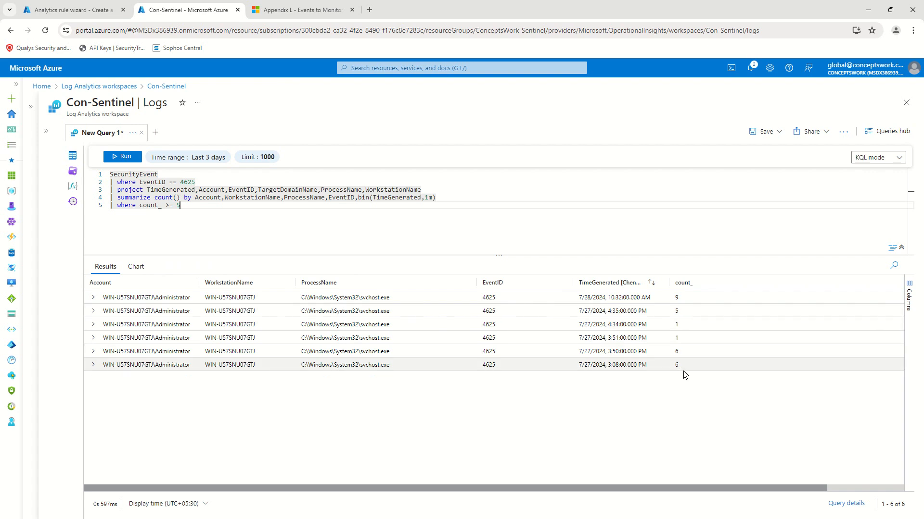
{"action": "left_click", "coordinate": [116, 161]}
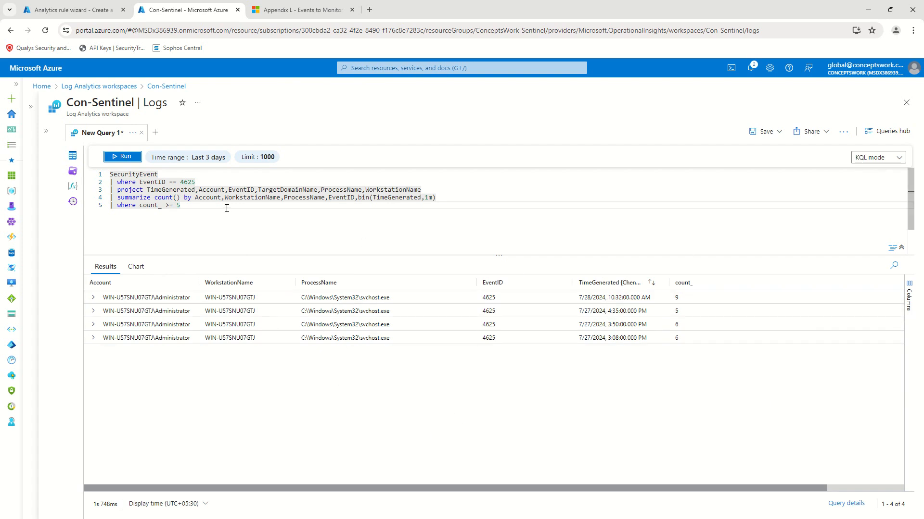
{"action": "key", "text": "ctrl+a"}
{"action": "key", "text": "ctrl+c"}
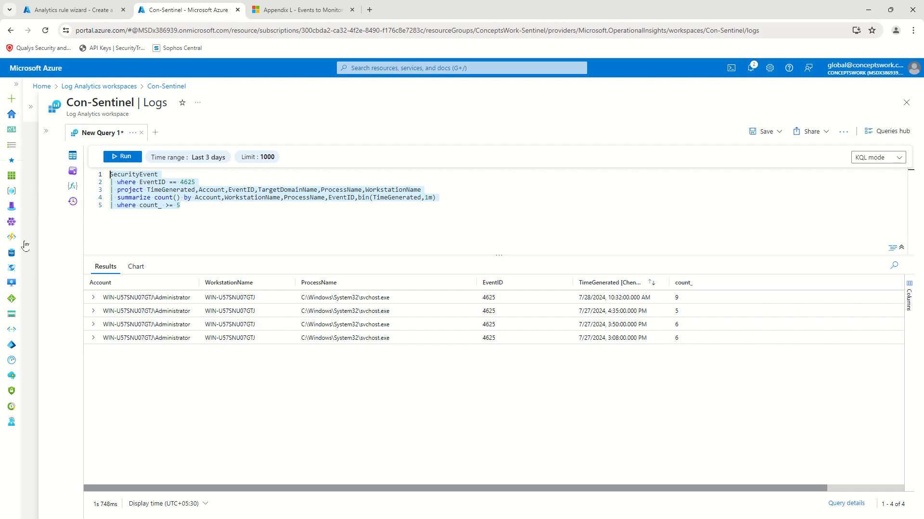
{"action": "left_click", "coordinate": [77, 8]}
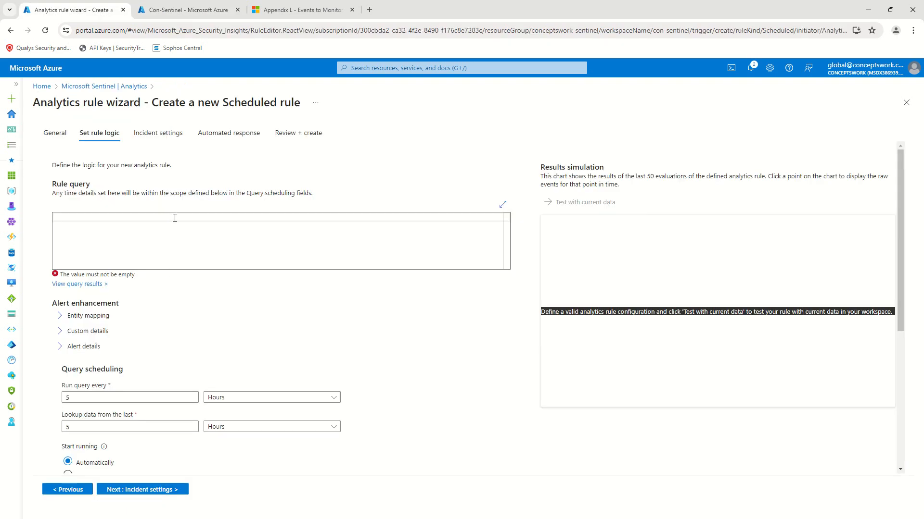
Step: Paste the failed-login query as the rule query and test it, estimating 0.19 alerts per day
{"action": "key", "text": "ctrl+v"}
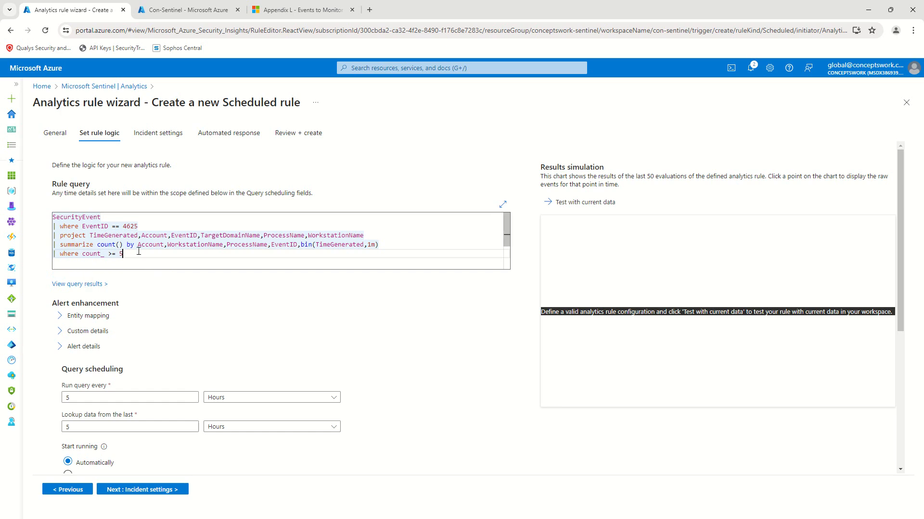
{"action": "key", "text": "ctrl+a"}
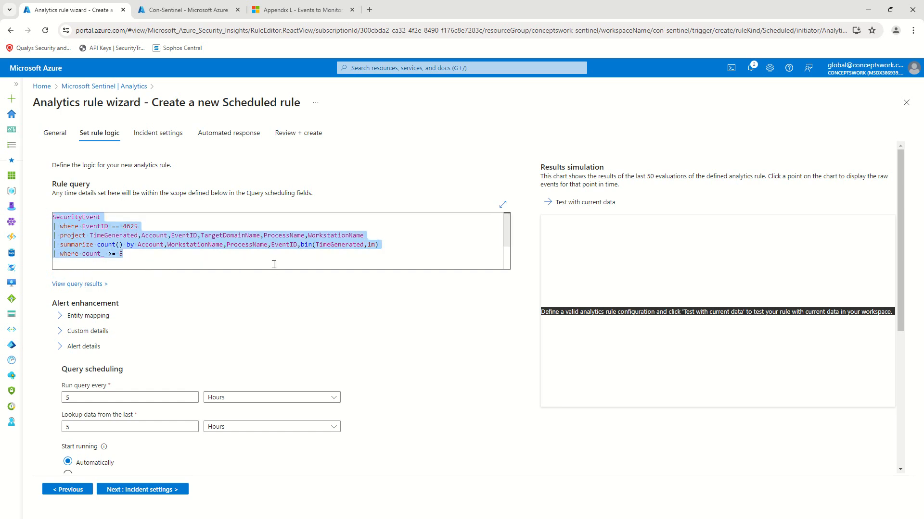
{"action": "left_click", "coordinate": [383, 232]}
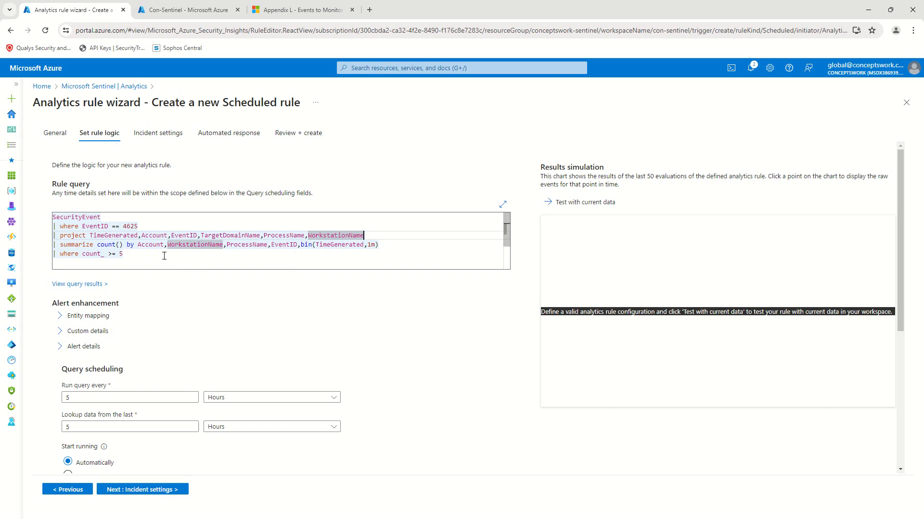
{"action": "key", "text": "ctrl+a"}
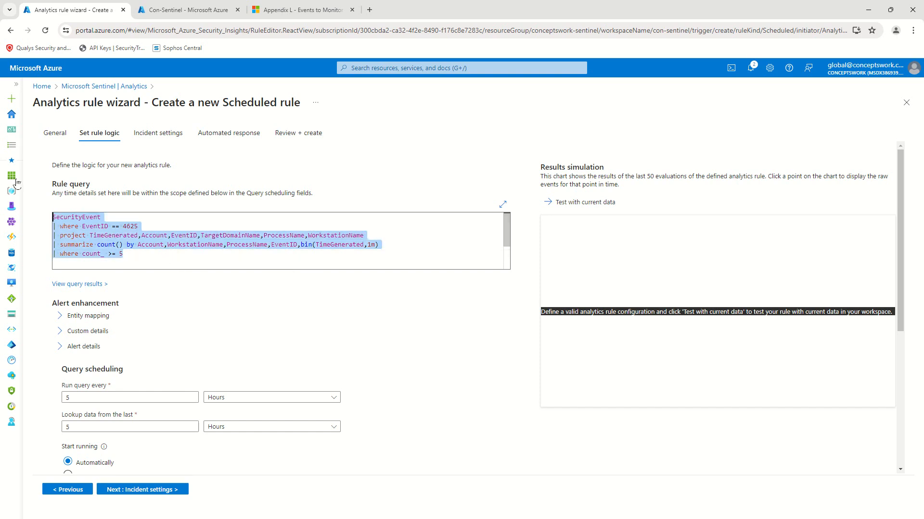
{"action": "left_click", "coordinate": [563, 202]}
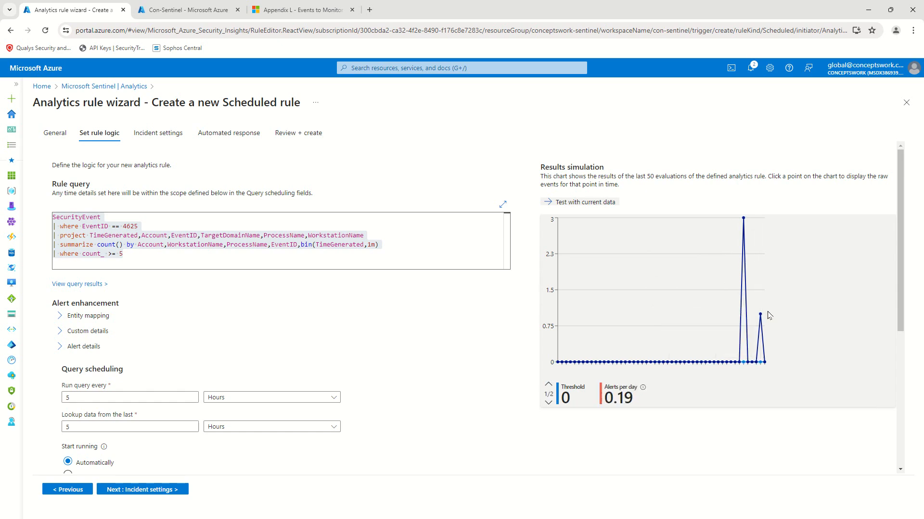
{"action": "left_click", "coordinate": [204, 252]}
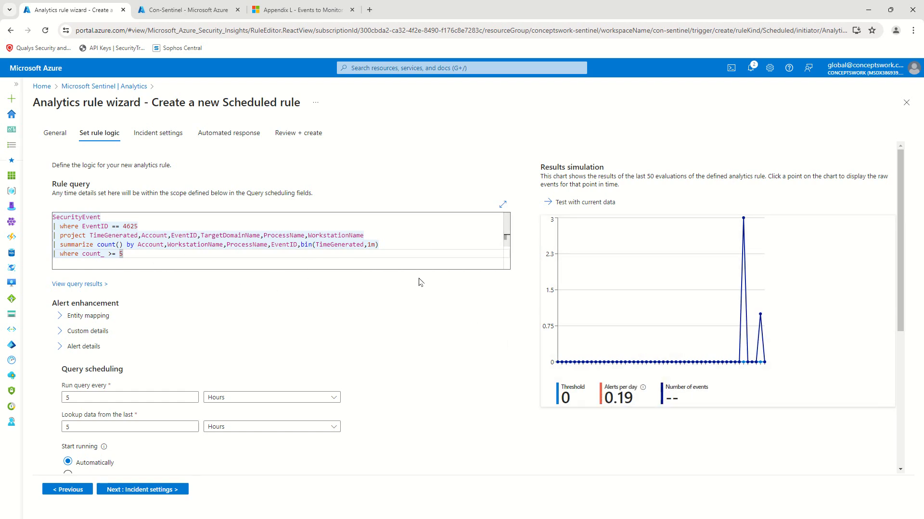
Step: Expand the Entity mapping section further down the rule logic page
{"action": "scroll", "coordinate": [302, 291], "scroll_direction": "down", "scroll_amount": 1}
{"action": "scroll", "coordinate": [262, 264], "scroll_direction": "down", "scroll_amount": 1}
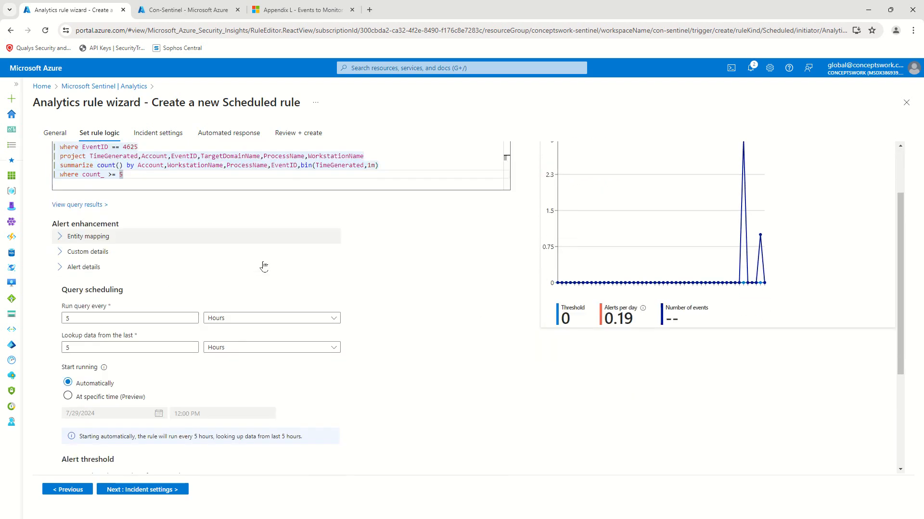
{"action": "left_click", "coordinate": [108, 221]}
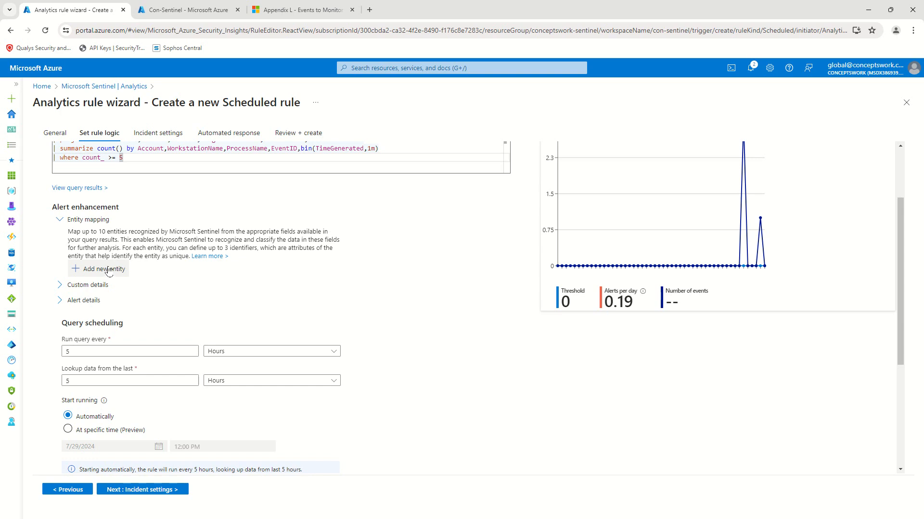
Step: Map an Account entity with its Name identifier taken from the Account column
{"action": "left_click", "coordinate": [108, 271]}
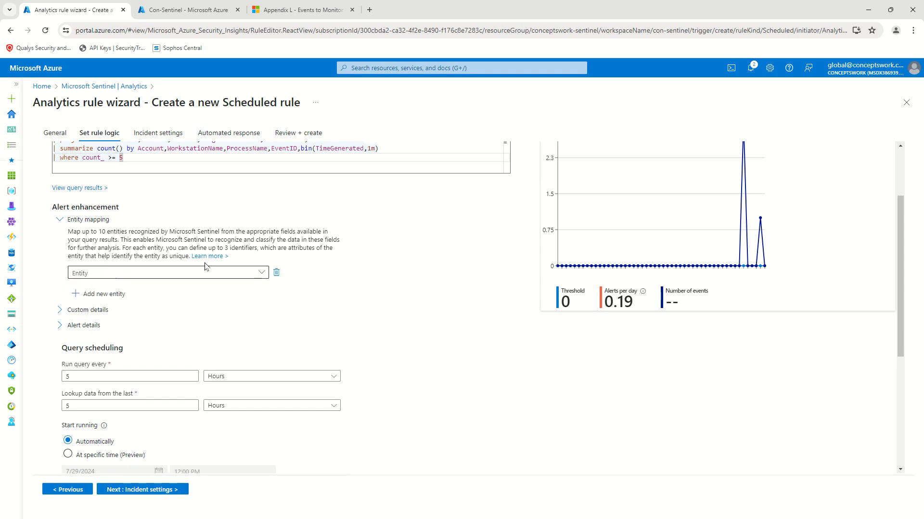
{"action": "left_click", "coordinate": [182, 277]}
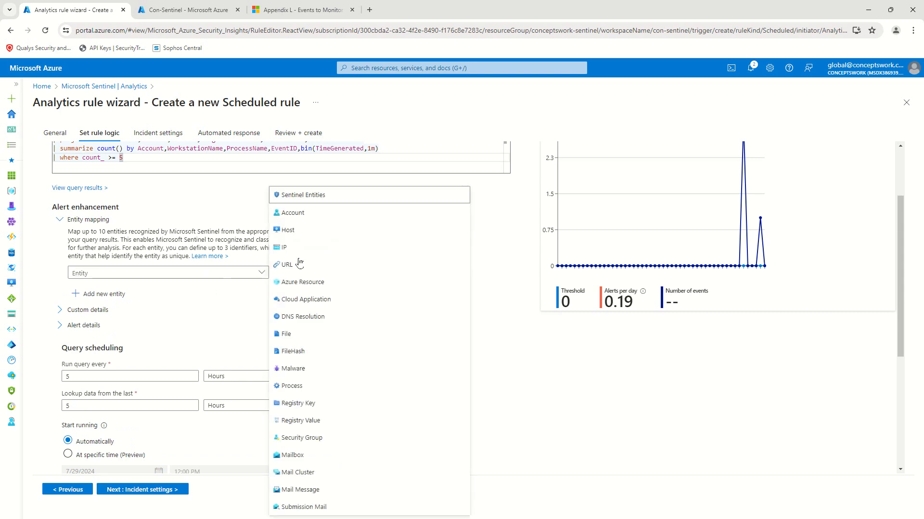
{"action": "left_click", "coordinate": [315, 214]}
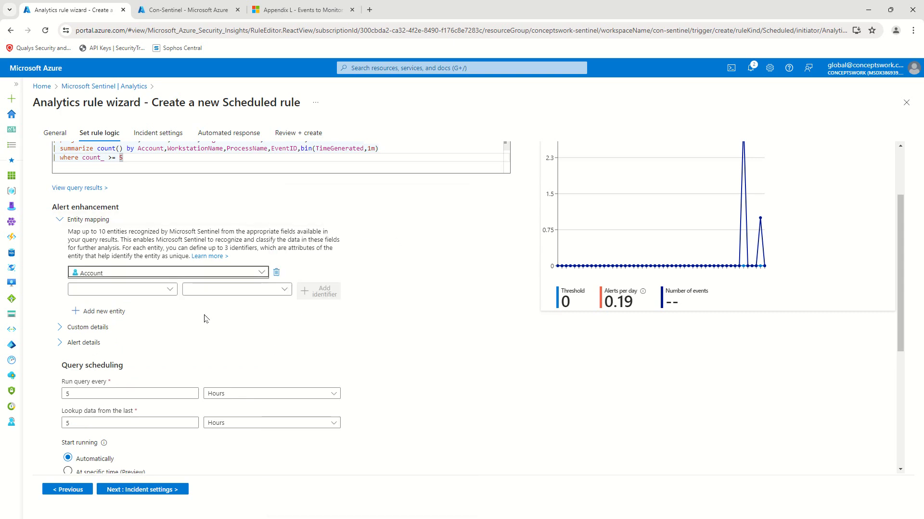
{"action": "scroll", "coordinate": [438, 258], "scroll_direction": "up", "scroll_amount": 1}
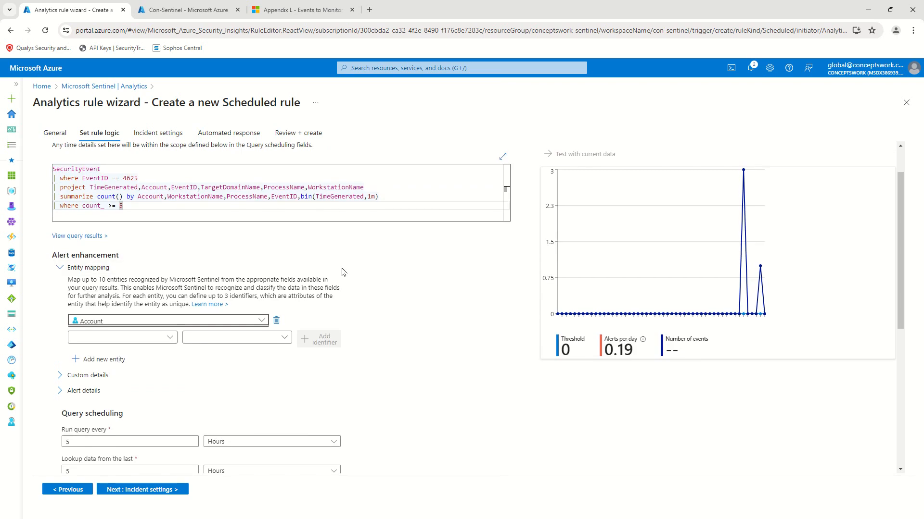
{"action": "left_click", "coordinate": [138, 336]}
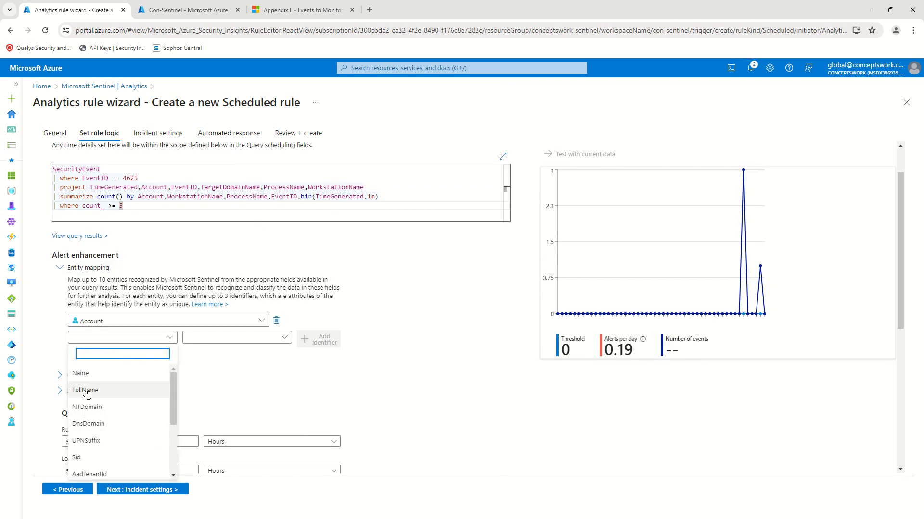
{"action": "left_click", "coordinate": [92, 375]}
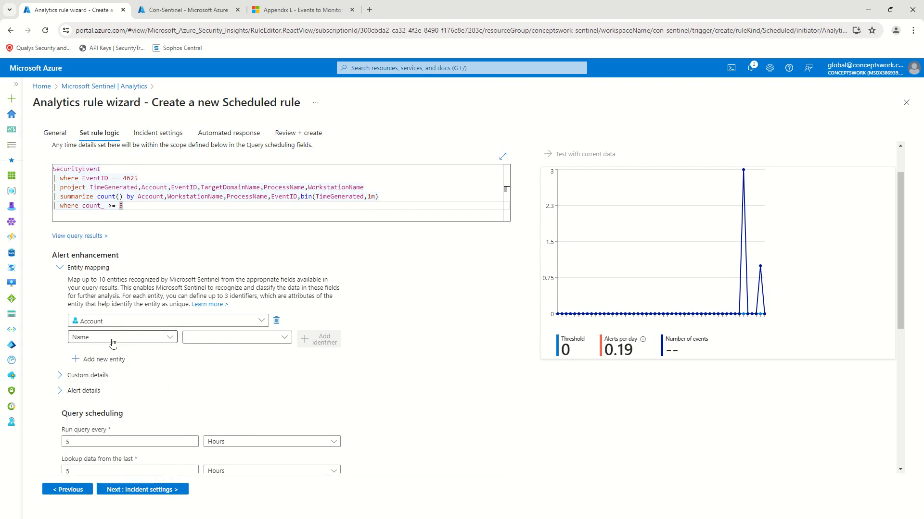
{"action": "left_click", "coordinate": [234, 337]}
{"action": "left_click", "coordinate": [237, 354]}
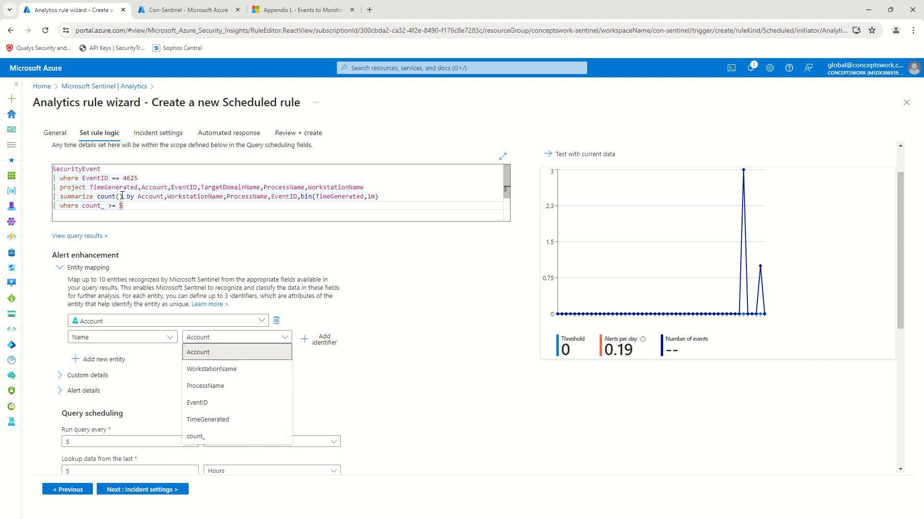
{"action": "left_click_drag", "start_coordinate": [98, 188], "coordinate": [380, 186]}
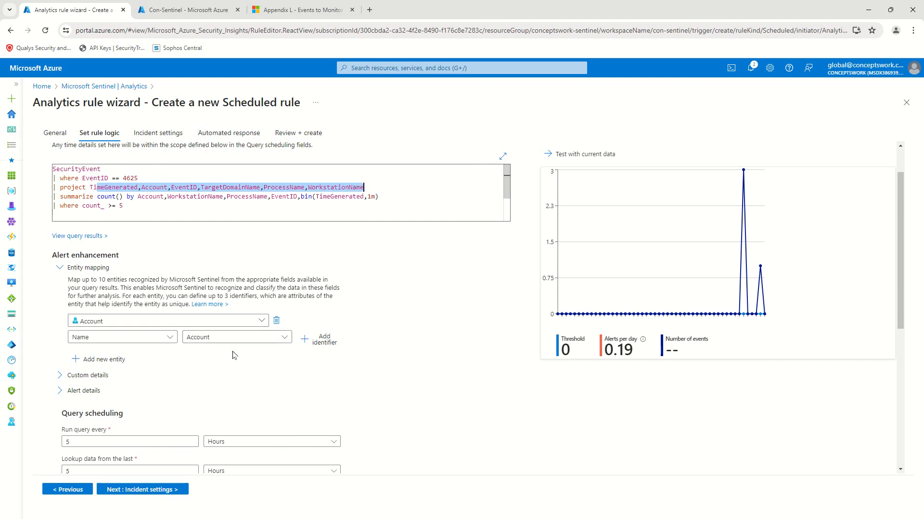
{"action": "left_click", "coordinate": [248, 337]}
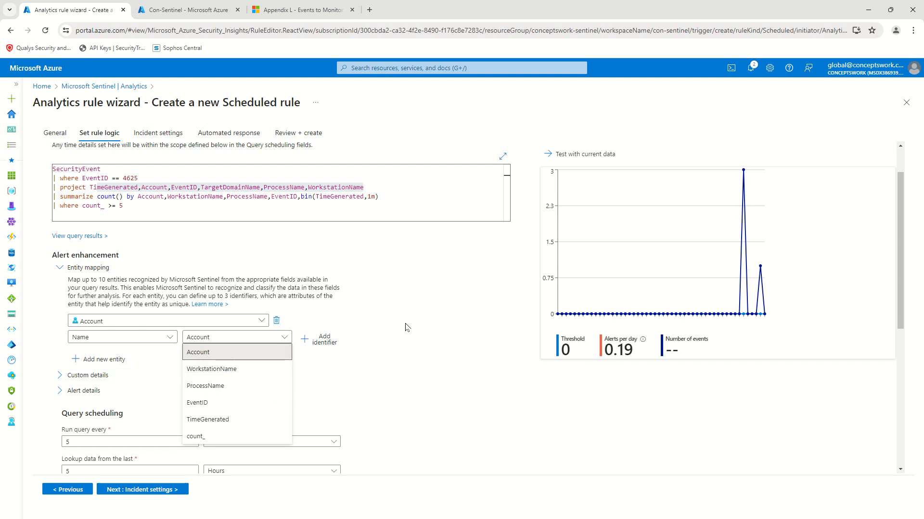
{"action": "left_click", "coordinate": [231, 212]}
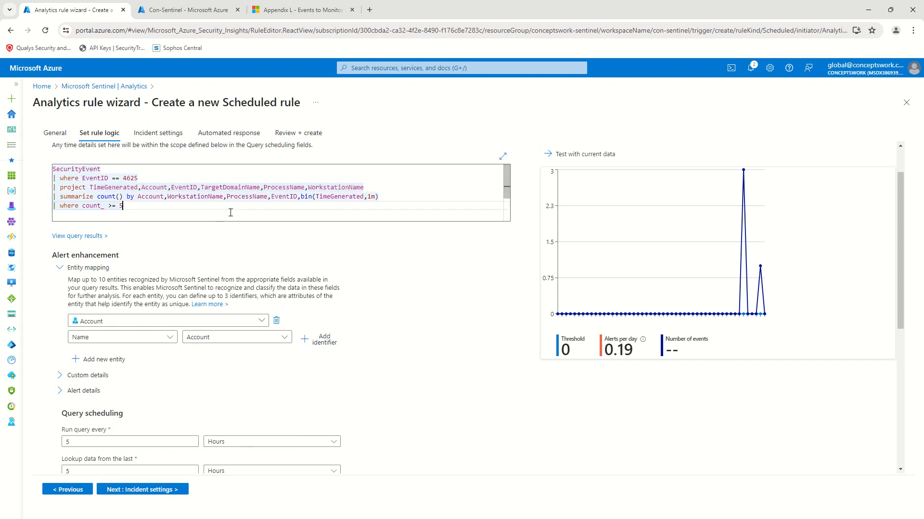
{"action": "left_click_drag", "start_coordinate": [384, 187], "coordinate": [35, 182]}
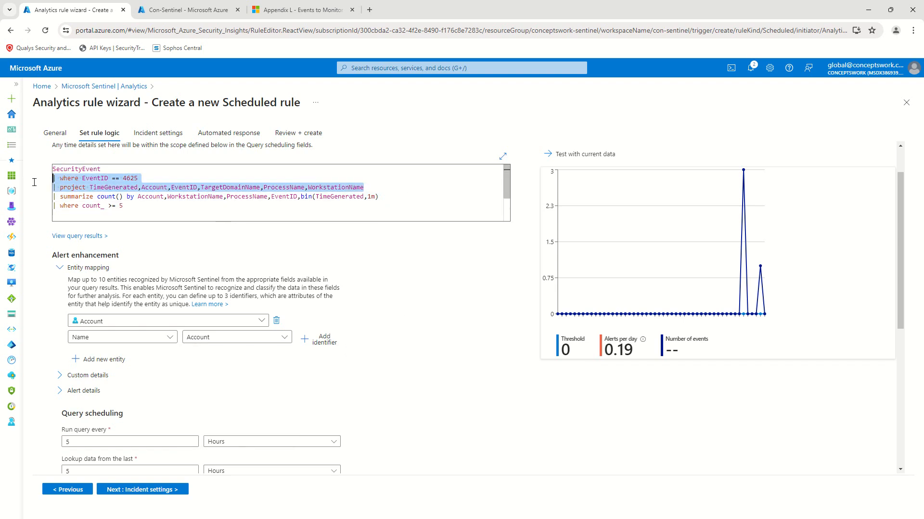
{"action": "scroll", "coordinate": [185, 240], "scroll_direction": "down", "scroll_amount": 2}
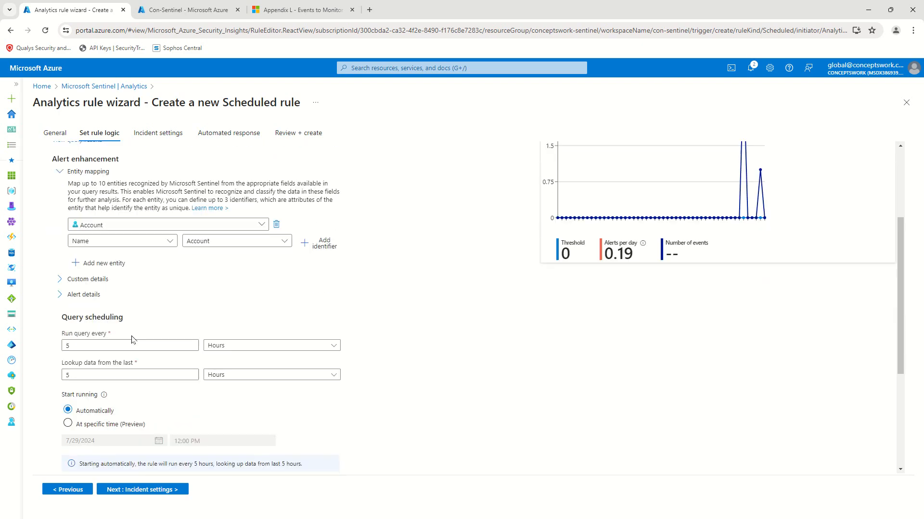
Step: Map a Host entity with its HostName identifier taken from the WorkstationName column
{"action": "left_click", "coordinate": [99, 263]}
{"action": "left_click", "coordinate": [130, 266]}
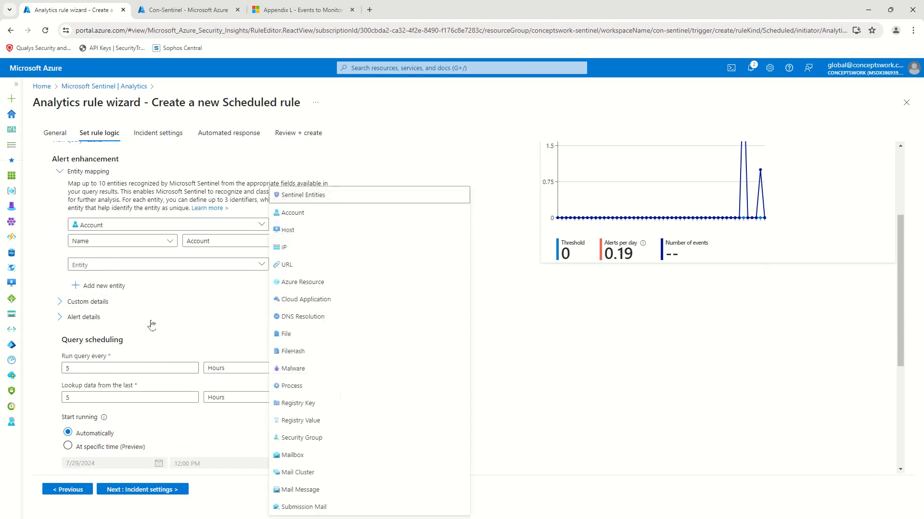
{"action": "left_click", "coordinate": [331, 228]}
{"action": "left_click", "coordinate": [121, 281]}
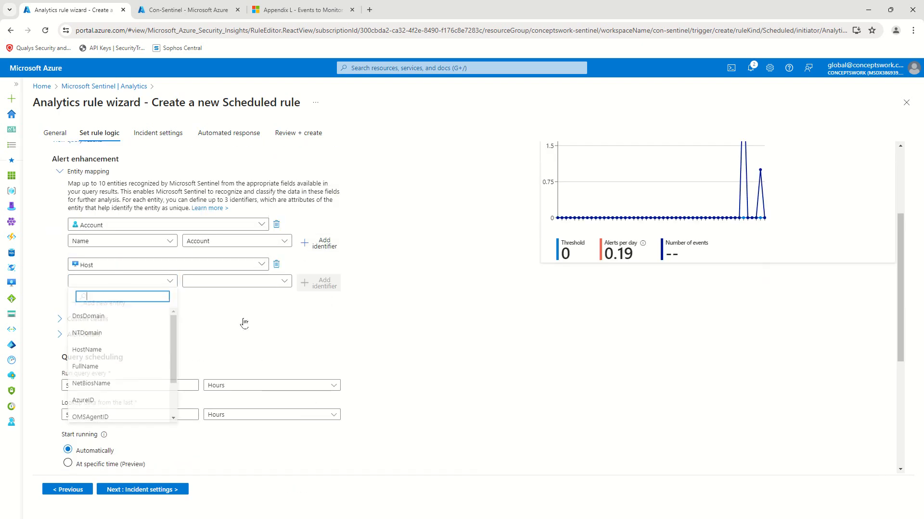
{"action": "left_click", "coordinate": [96, 351]}
{"action": "left_click", "coordinate": [237, 281]}
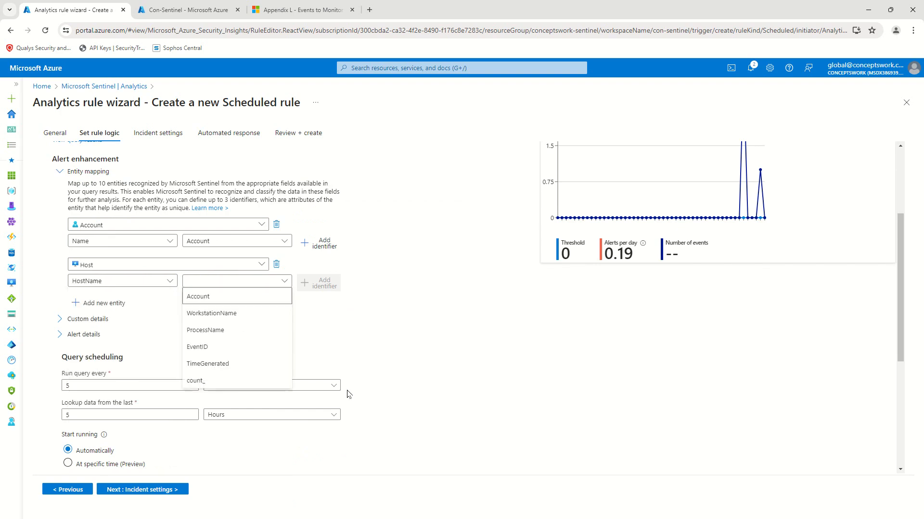
{"action": "left_click", "coordinate": [236, 313]}
{"action": "left_click", "coordinate": [83, 308]}
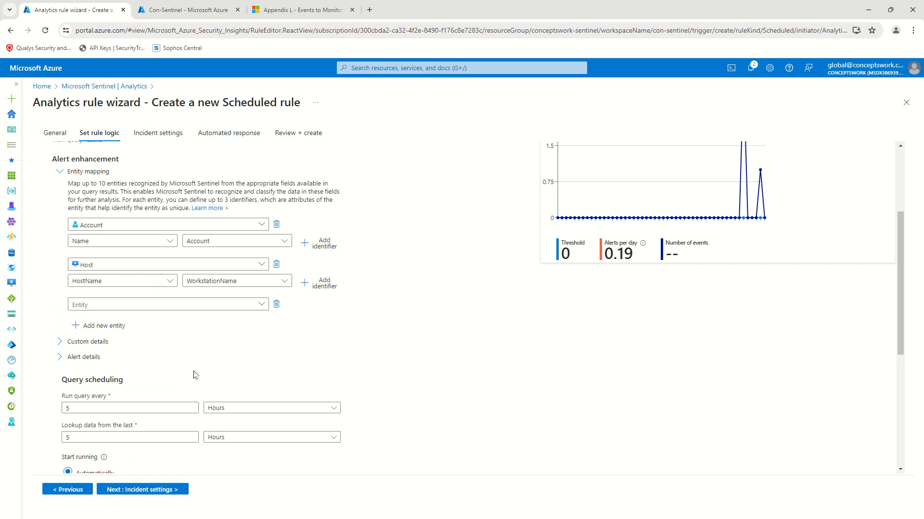
Step: Add a Process entity whose ProcessId identifier comes from the ProcessName column
{"action": "left_click", "coordinate": [120, 305]}
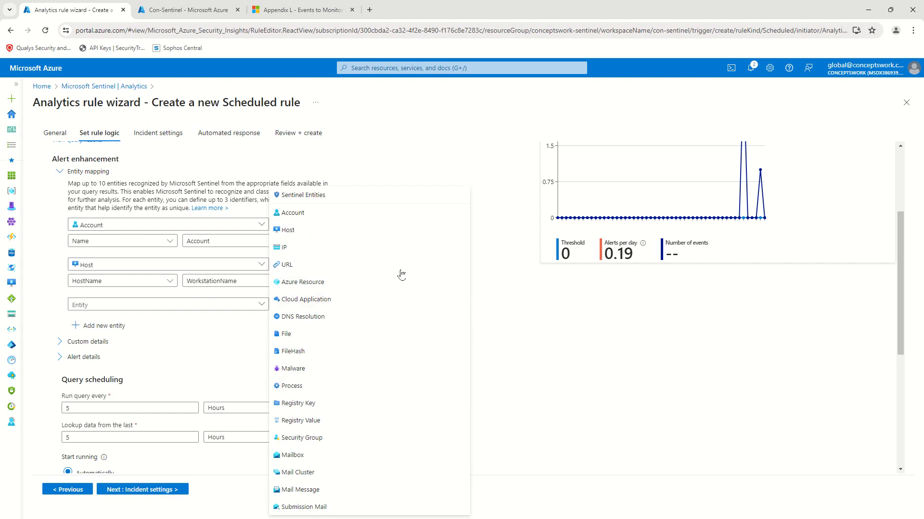
{"action": "left_click", "coordinate": [305, 385]}
{"action": "left_click", "coordinate": [153, 326]}
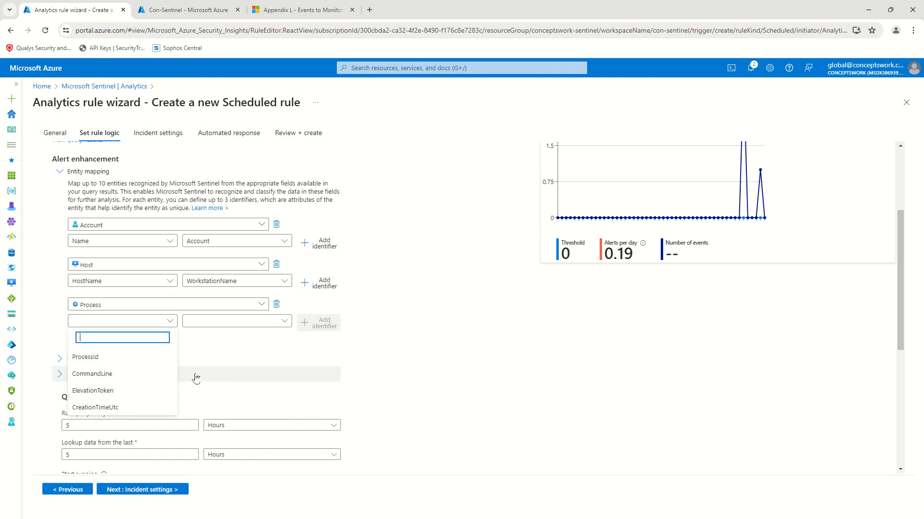
{"action": "left_click", "coordinate": [116, 359]}
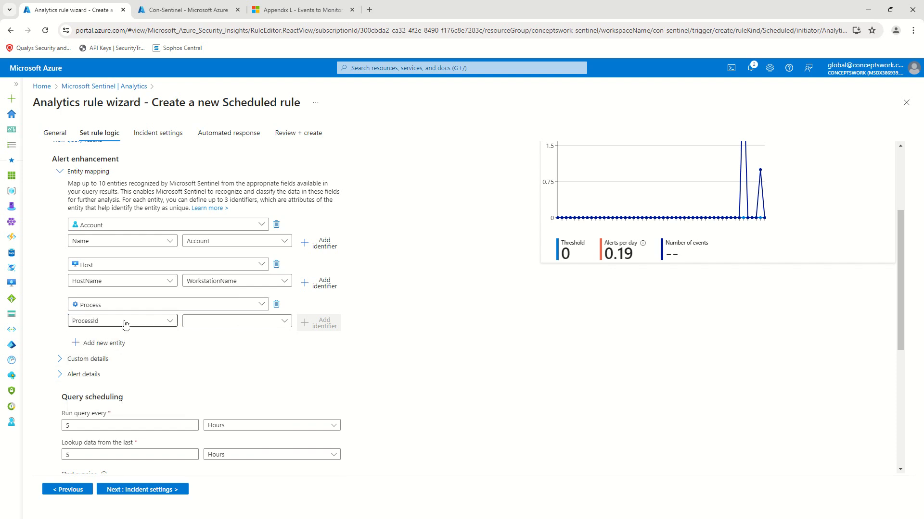
{"action": "left_click", "coordinate": [228, 321]}
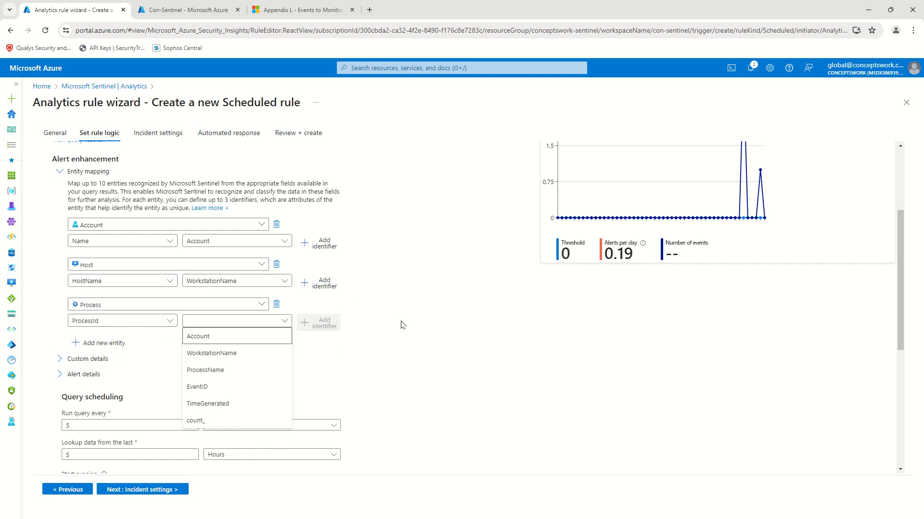
{"action": "left_click", "coordinate": [238, 370]}
{"action": "left_click", "coordinate": [115, 324]}
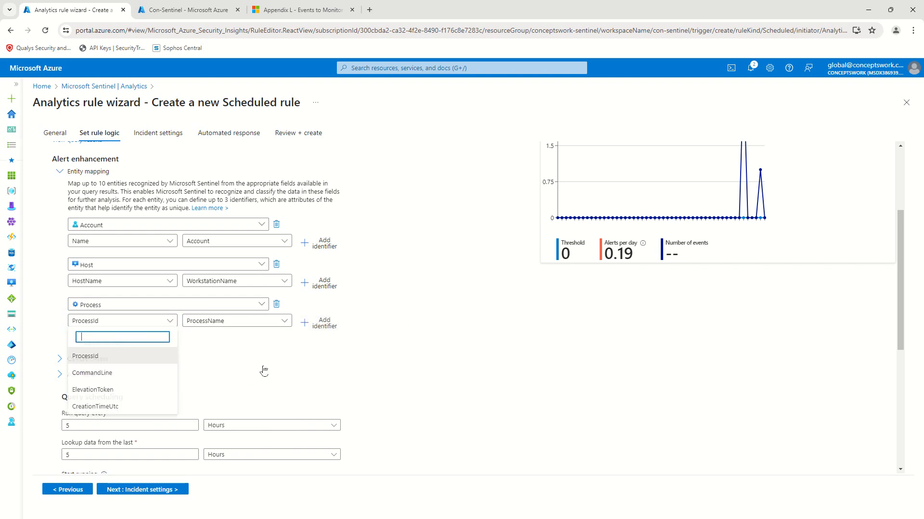
{"action": "left_click", "coordinate": [115, 376]}
{"action": "left_click", "coordinate": [121, 321]}
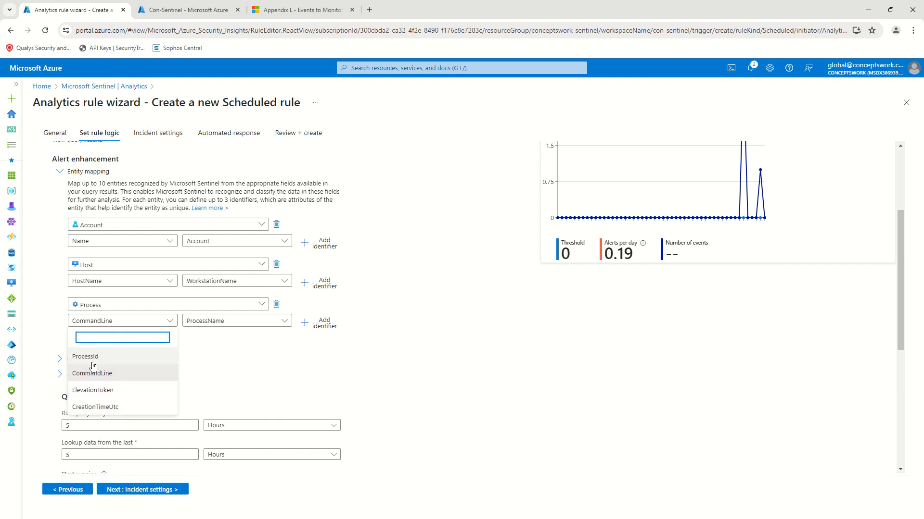
{"action": "left_click", "coordinate": [111, 356]}
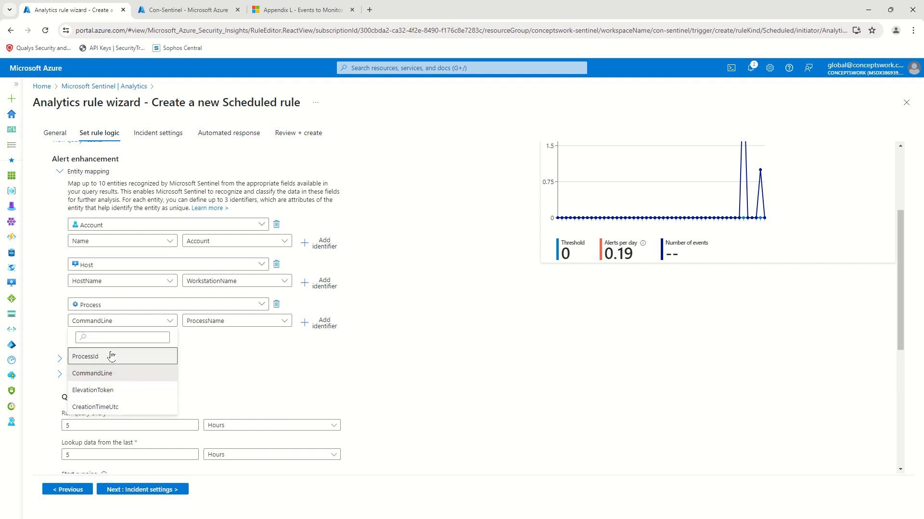
{"action": "scroll", "coordinate": [288, 299], "scroll_direction": "down", "scroll_amount": 1}
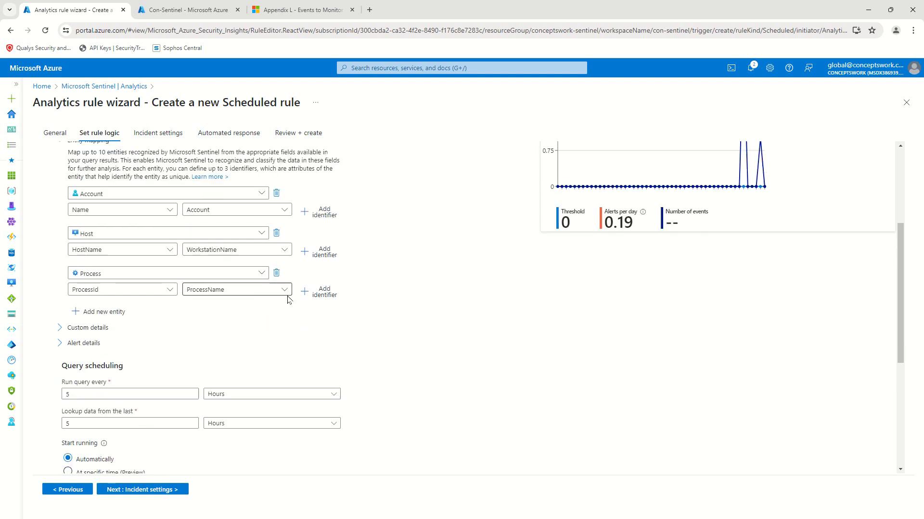
{"action": "scroll", "coordinate": [288, 299], "scroll_direction": "down", "scroll_amount": 2}
Step: Delete the Process entity and add custom detail 'ProccessName' valued from the ProcessName column
{"action": "left_click", "coordinate": [95, 268]}
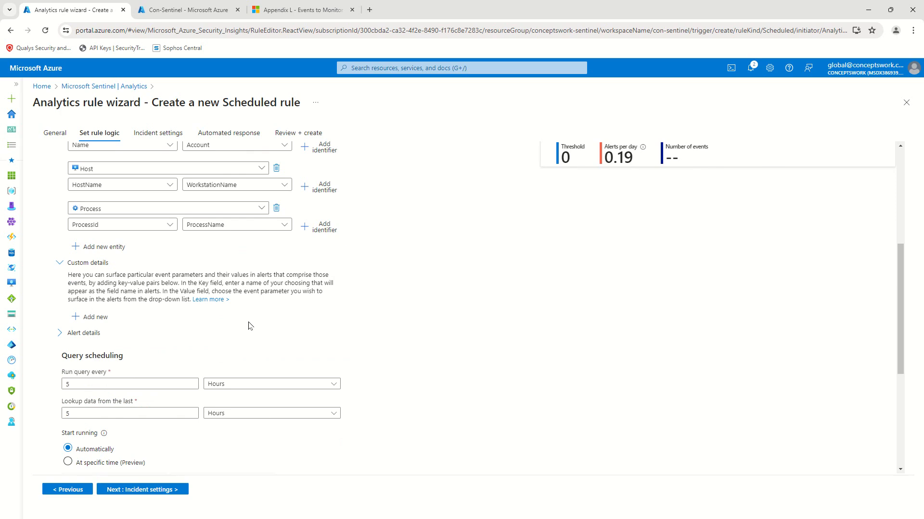
{"action": "left_click", "coordinate": [92, 317]}
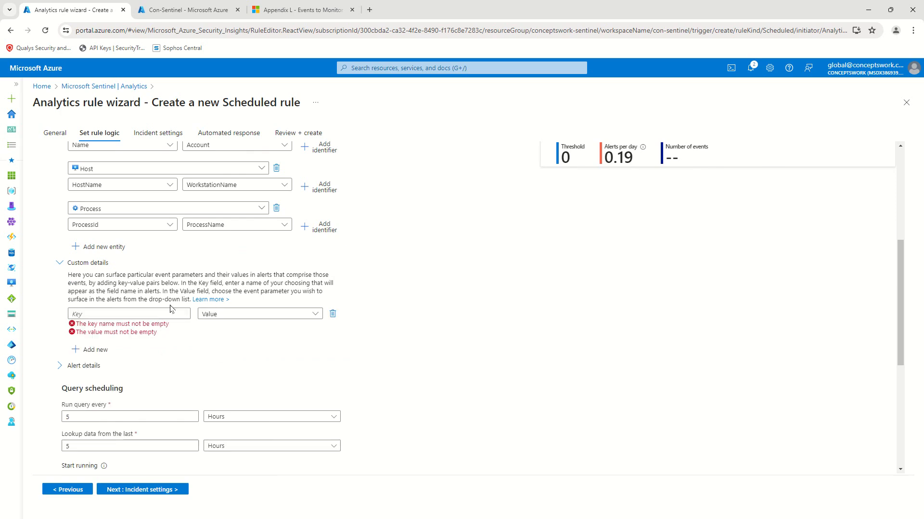
{"action": "left_click", "coordinate": [231, 315]}
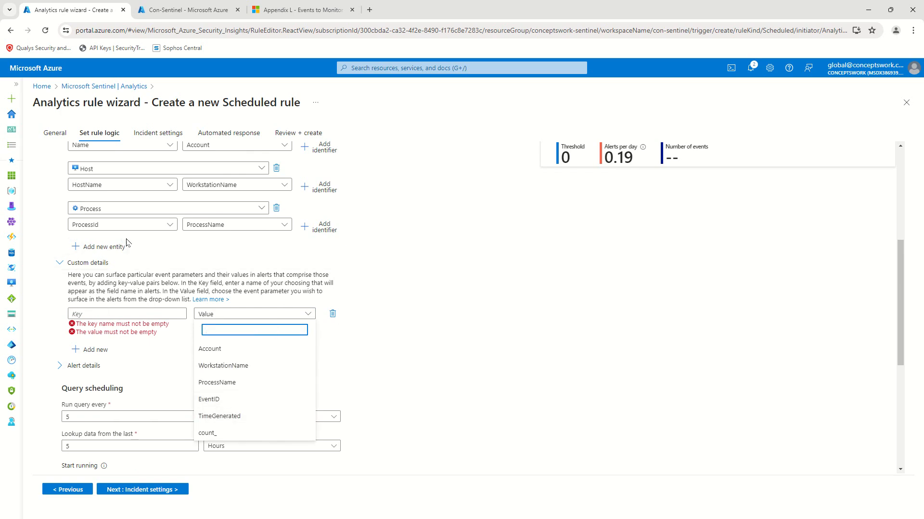
{"action": "left_click", "coordinate": [276, 208]}
{"action": "left_click", "coordinate": [113, 274]}
{"action": "type", "text": "P"}
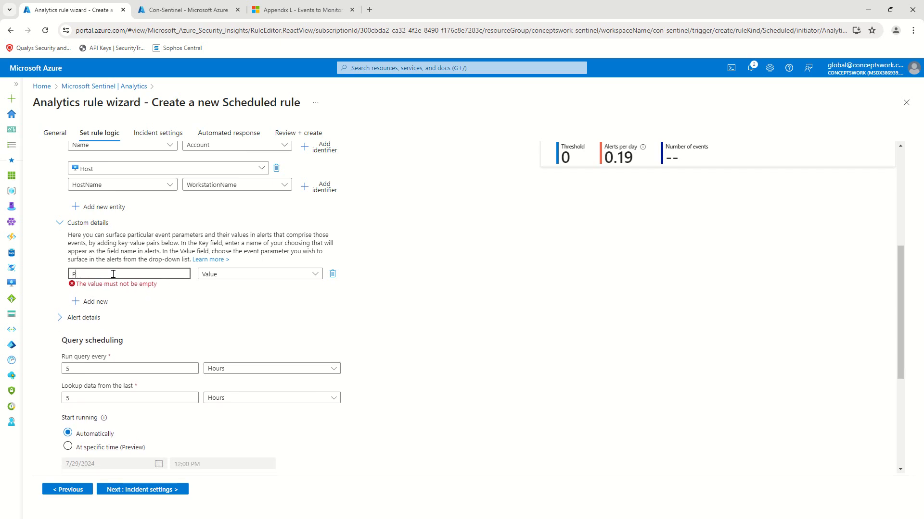
{"action": "type", "text": "roccessName"}
{"action": "left_click", "coordinate": [289, 275]}
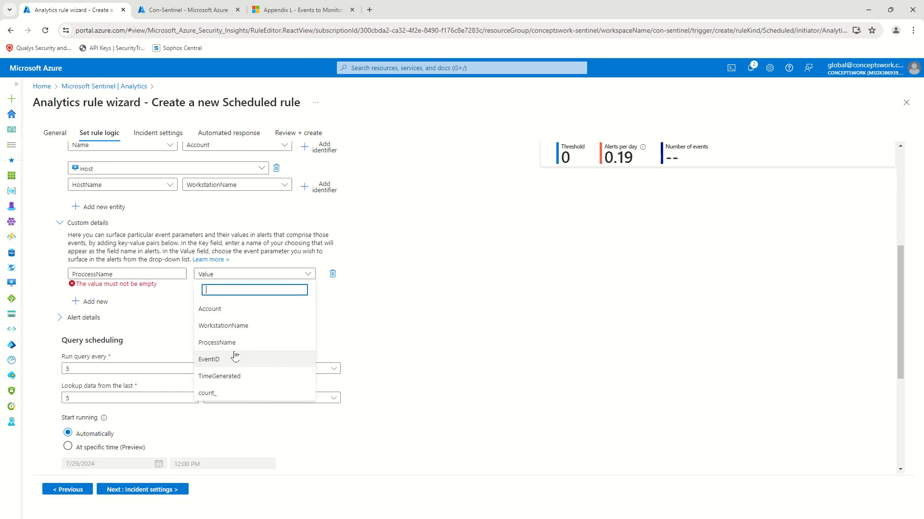
{"action": "left_click", "coordinate": [243, 344]}
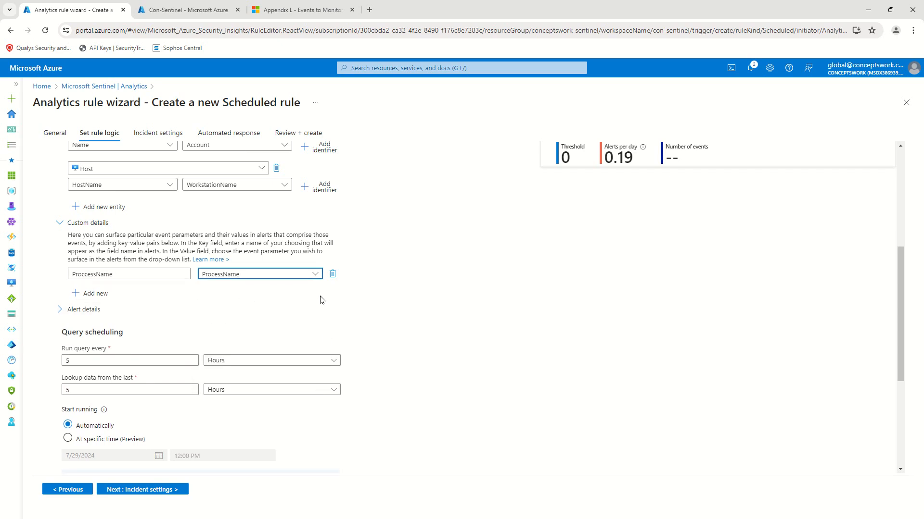
{"action": "scroll", "coordinate": [234, 263], "scroll_direction": "up", "scroll_amount": 5}
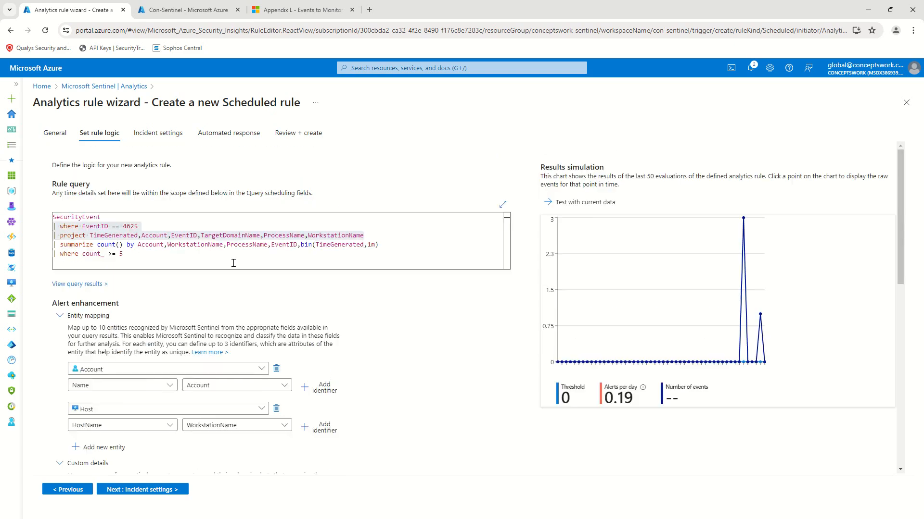
{"action": "scroll", "coordinate": [389, 249], "scroll_direction": "down", "scroll_amount": 6}
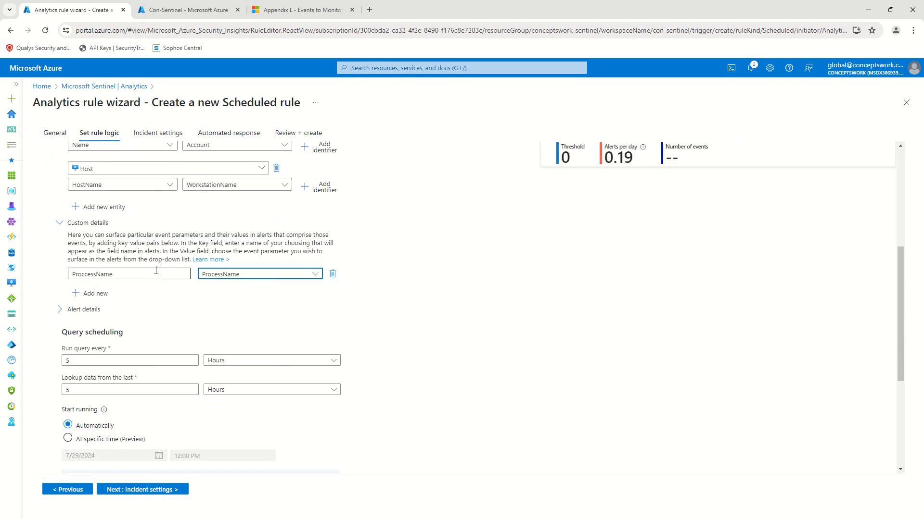
{"action": "scroll", "coordinate": [305, 319], "scroll_direction": "up", "scroll_amount": 2}
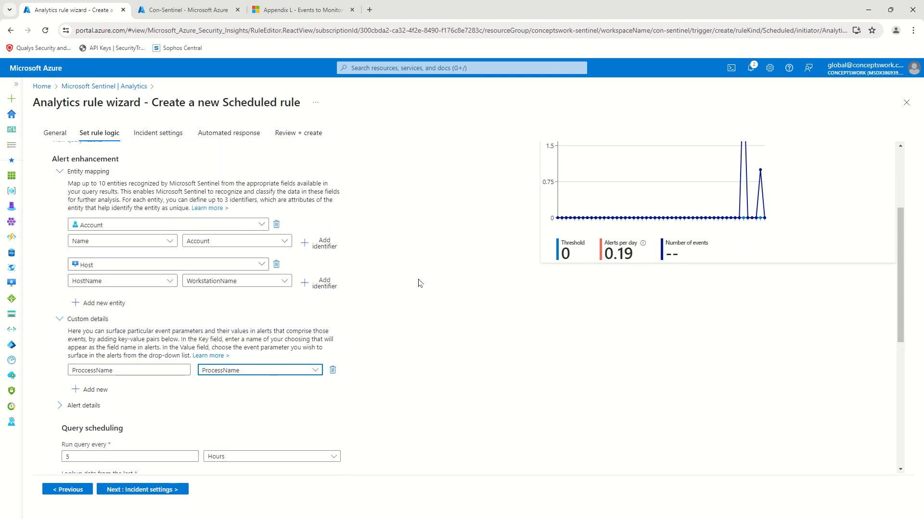
{"action": "scroll", "coordinate": [378, 283], "scroll_direction": "down", "scroll_amount": 5}
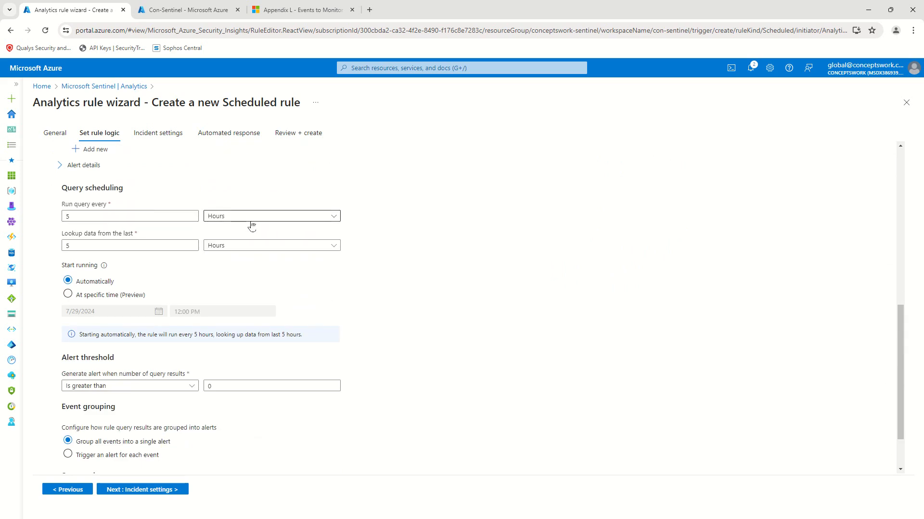
Step: Set the rule to run every 5 minutes
{"action": "left_click", "coordinate": [101, 220]}
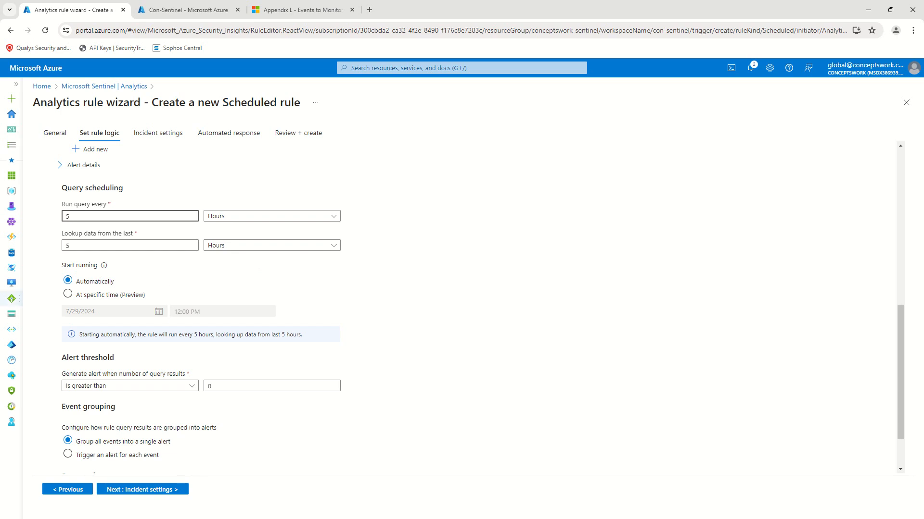
{"action": "key", "text": "BackSpace"}
{"action": "type", "text": "0"}
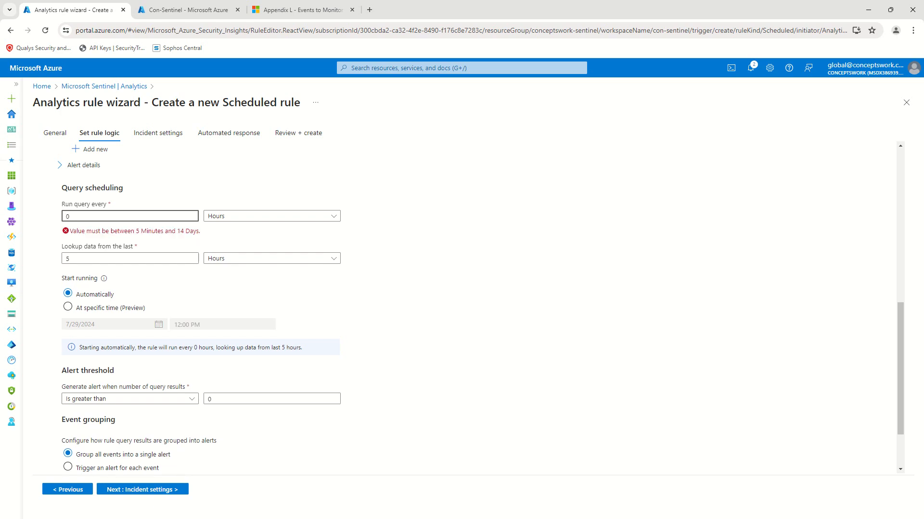
{"action": "key", "text": "BackSpace"}
{"action": "type", "text": "2"}
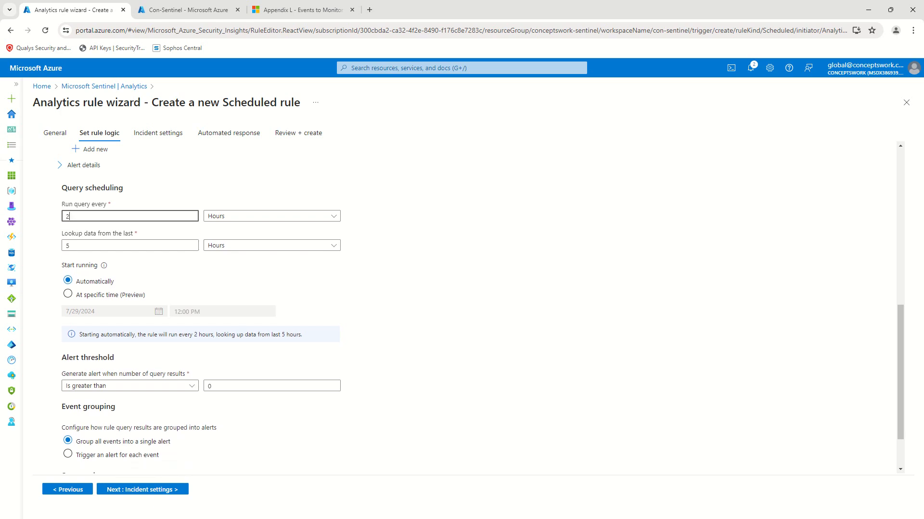
{"action": "left_click", "coordinate": [229, 216]}
{"action": "left_click", "coordinate": [262, 238]}
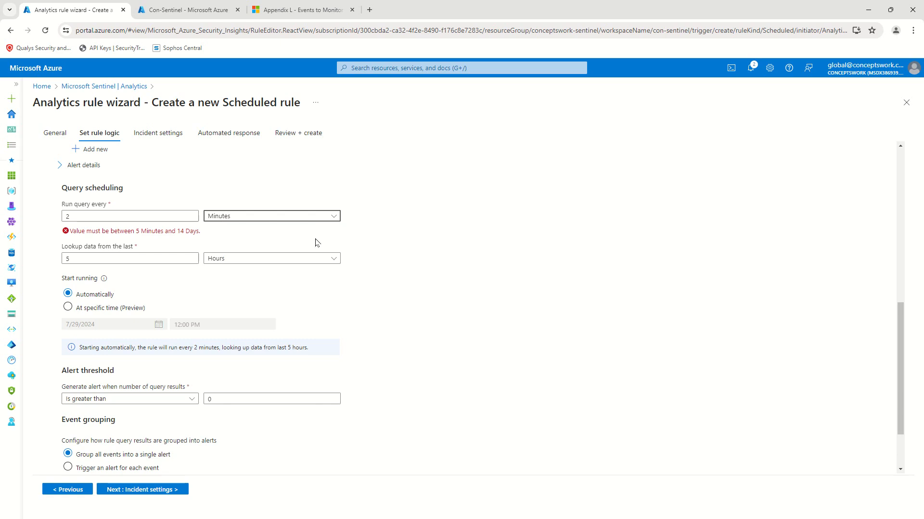
{"action": "left_click", "coordinate": [75, 217]}
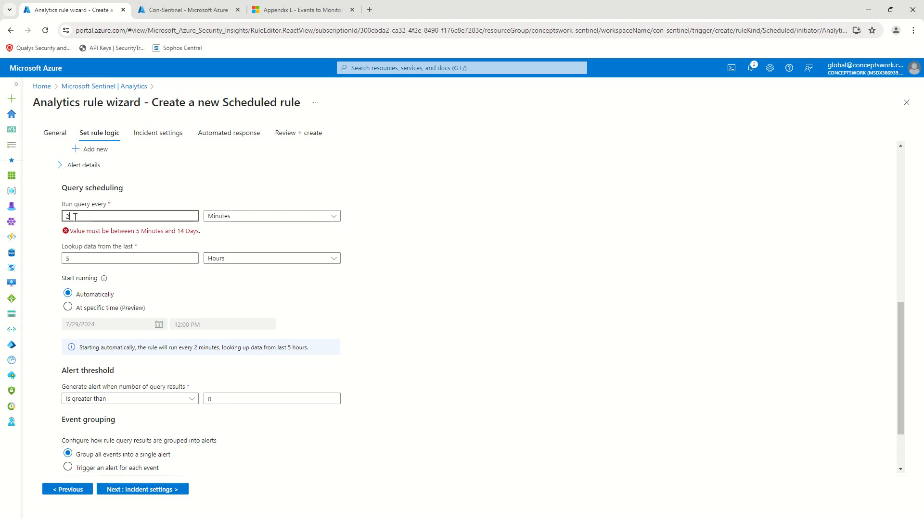
{"action": "key", "text": "BackSpace"}
{"action": "type", "text": "5"}
{"action": "left_click", "coordinate": [532, 277]}
Step: Change the lookback period to the last 5 minutes and review the rule query
{"action": "left_click", "coordinate": [238, 247]}
{"action": "left_click", "coordinate": [237, 260]}
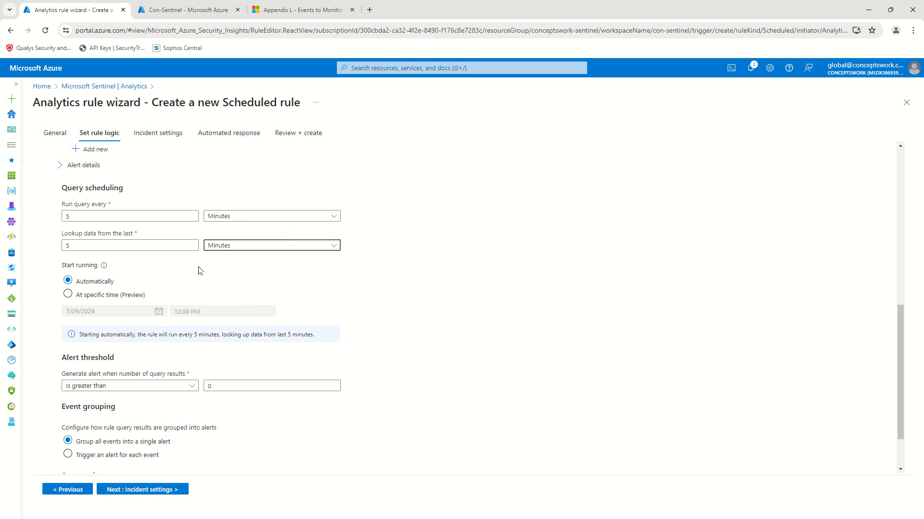
{"action": "scroll", "coordinate": [459, 295], "scroll_direction": "up", "scroll_amount": 1}
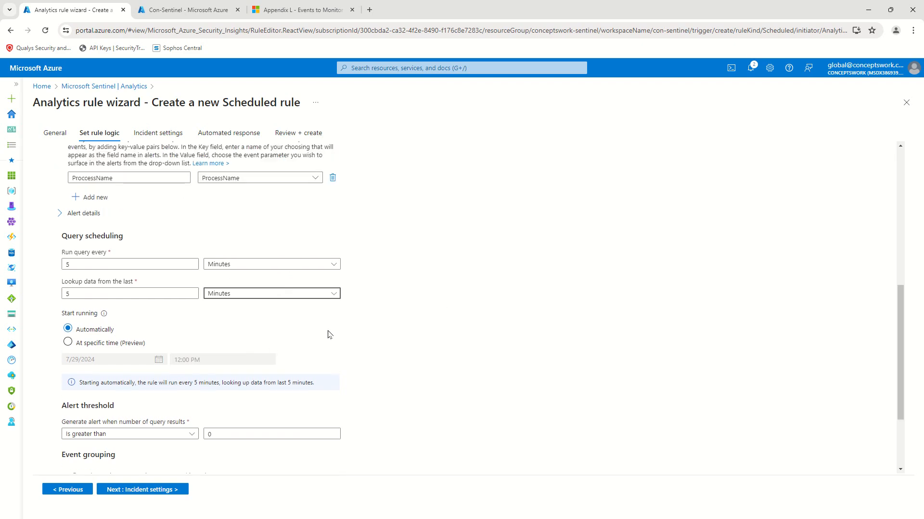
{"action": "scroll", "coordinate": [371, 323], "scroll_direction": "up", "scroll_amount": 4}
{"action": "scroll", "coordinate": [335, 348], "scroll_direction": "up", "scroll_amount": 3}
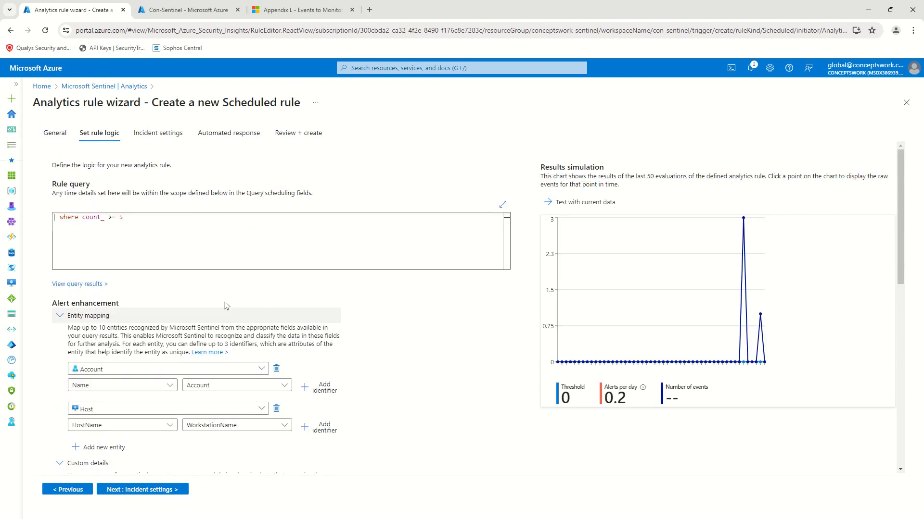
{"action": "left_click", "coordinate": [229, 243]}
{"action": "key", "text": "ctrl+a"}
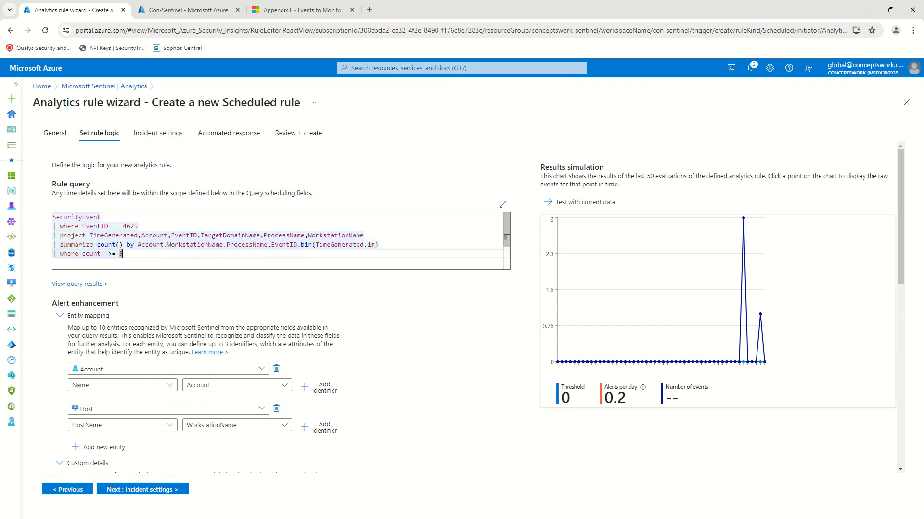
{"action": "scroll", "coordinate": [397, 241], "scroll_direction": "down", "scroll_amount": 10}
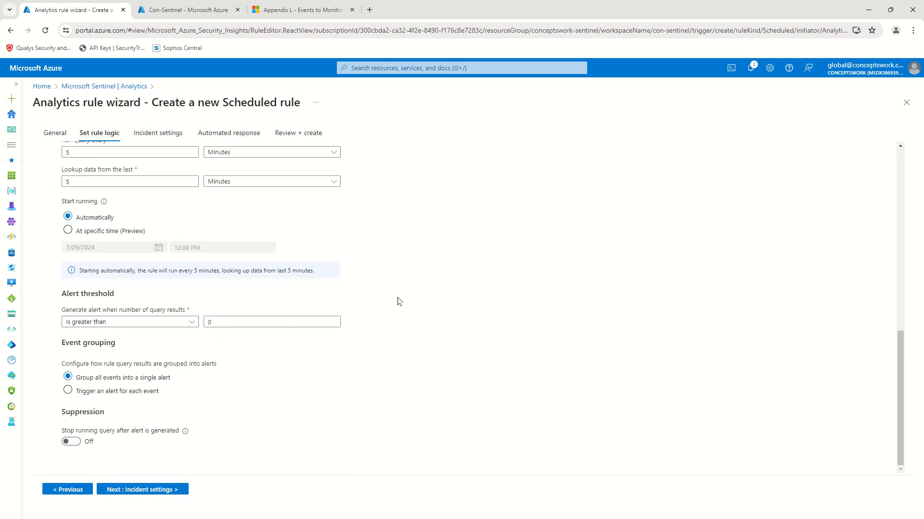
{"action": "scroll", "coordinate": [164, 223], "scroll_direction": "up", "scroll_amount": 1}
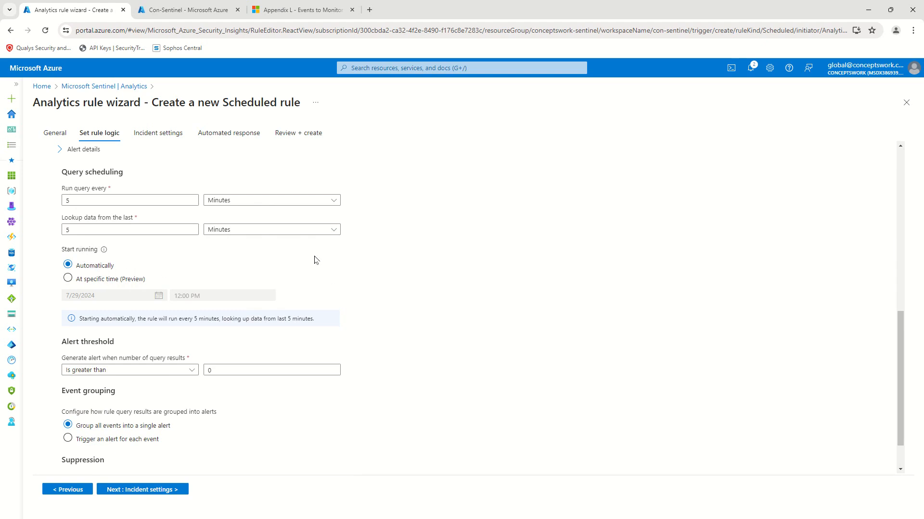
{"action": "scroll", "coordinate": [405, 257], "scroll_direction": "down", "scroll_amount": 1}
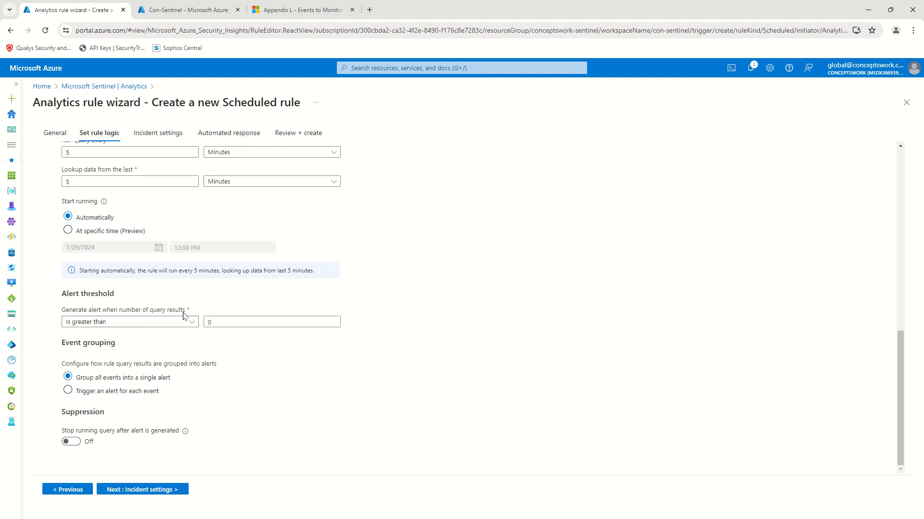
{"action": "left_click", "coordinate": [213, 322]}
{"action": "left_click_drag", "start_coordinate": [399, 350], "coordinate": [53, 299]}
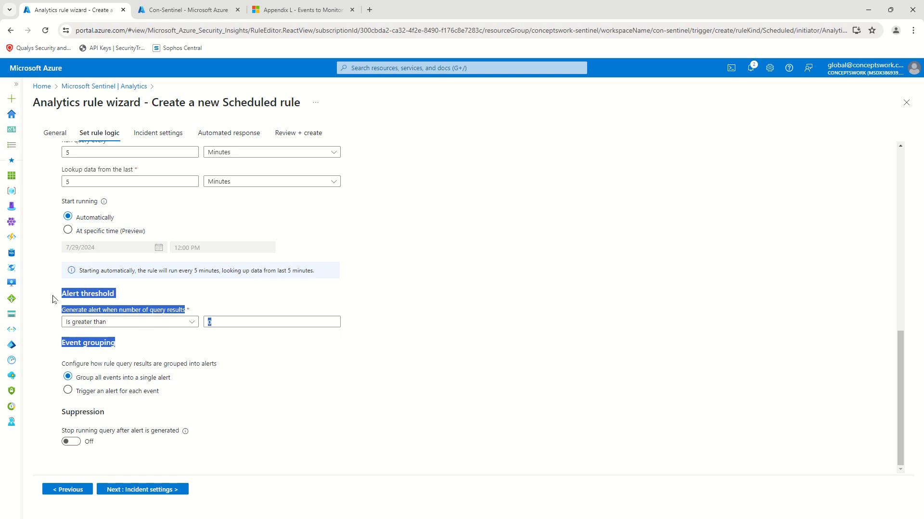
{"action": "left_click", "coordinate": [238, 362]}
{"action": "left_click", "coordinate": [122, 322]}
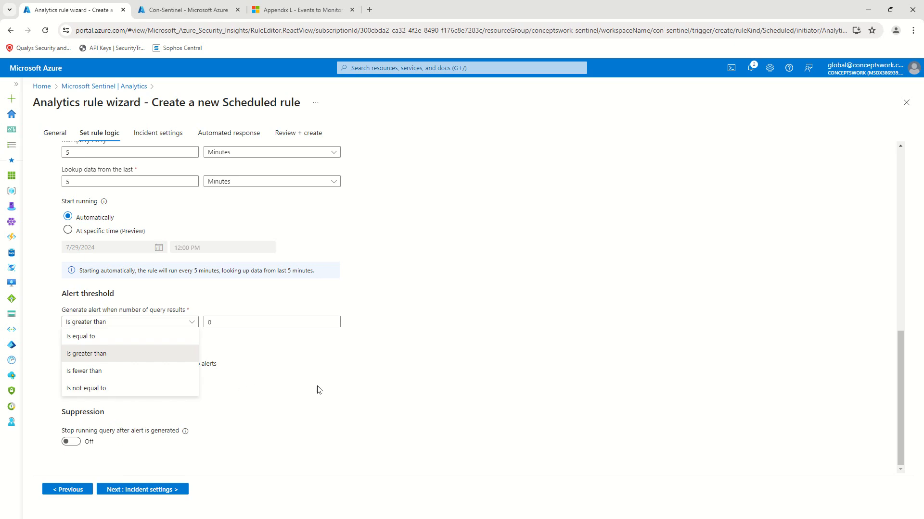
{"action": "scroll", "coordinate": [365, 364], "scroll_direction": "up", "scroll_amount": 15}
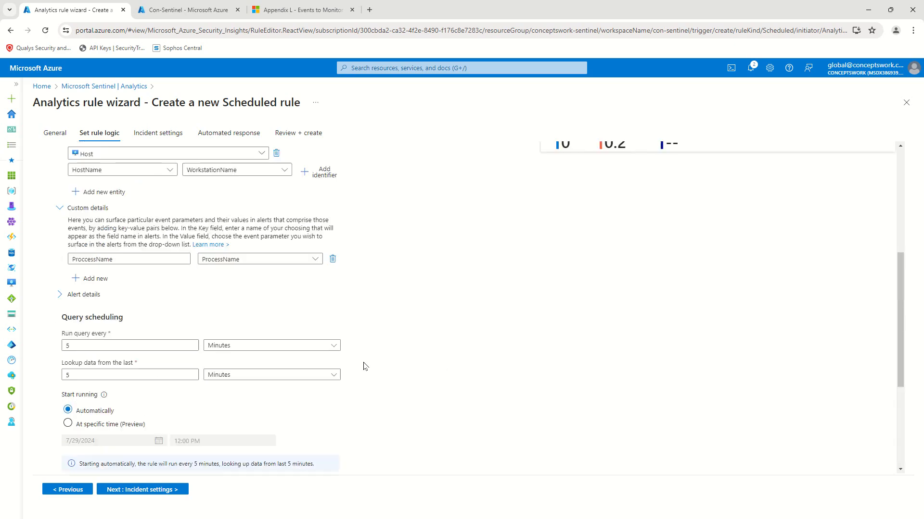
{"action": "left_click", "coordinate": [176, 5]}
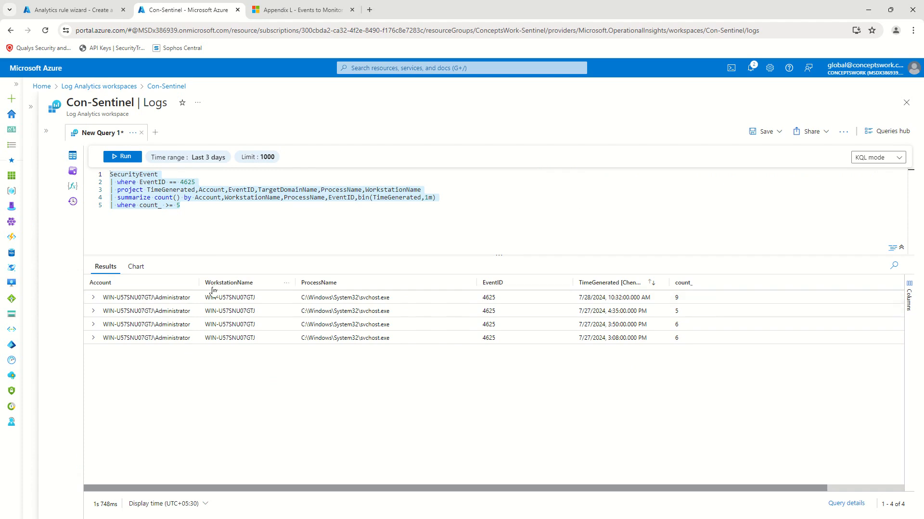
{"action": "left_click", "coordinate": [333, 249]}
{"action": "left_click", "coordinate": [80, 9]}
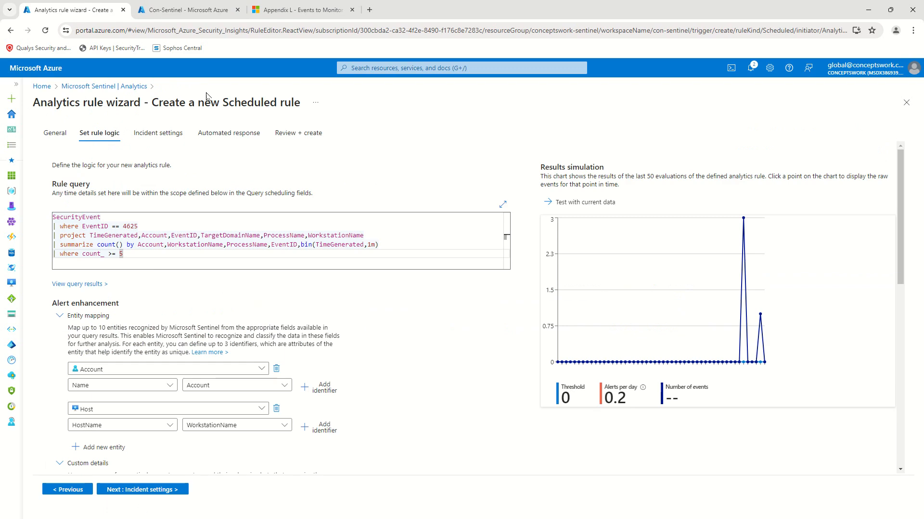
Step: Keep the alert threshold at 'Is greater than 0' and continue to Incident settings
{"action": "scroll", "coordinate": [244, 312], "scroll_direction": "down", "scroll_amount": 10}
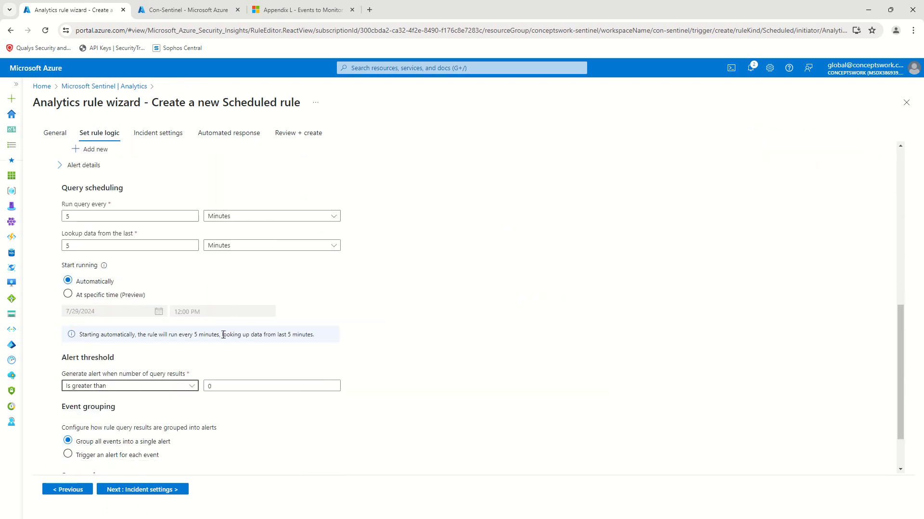
{"action": "scroll", "coordinate": [223, 335], "scroll_direction": "down", "scroll_amount": 2}
{"action": "left_click", "coordinate": [219, 323]}
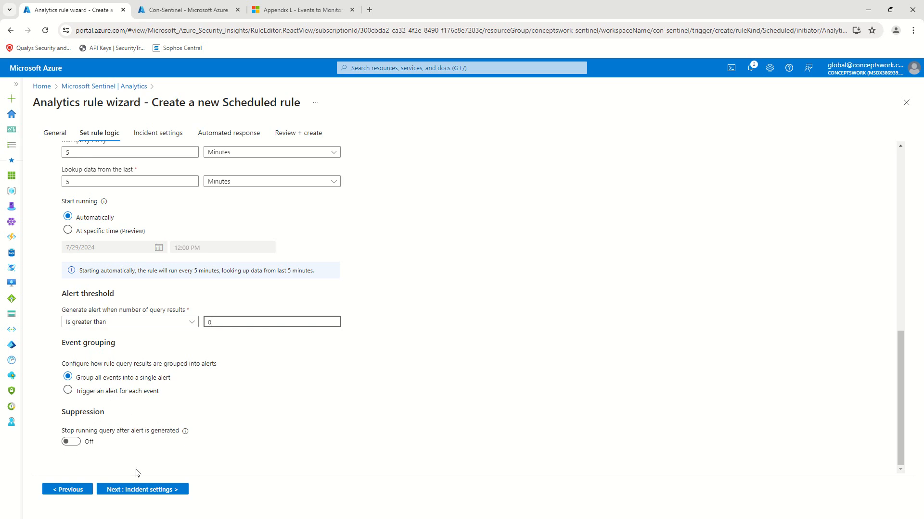
{"action": "left_click", "coordinate": [202, 456]}
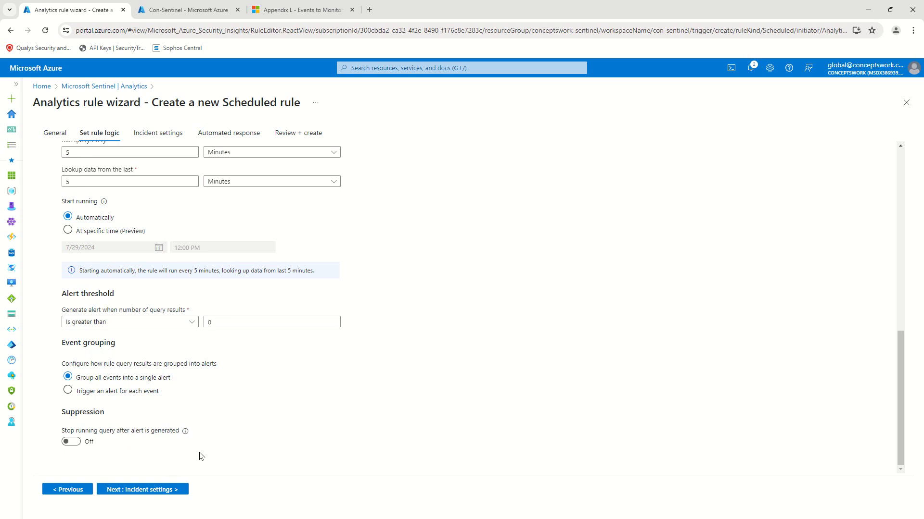
{"action": "left_click", "coordinate": [143, 491]}
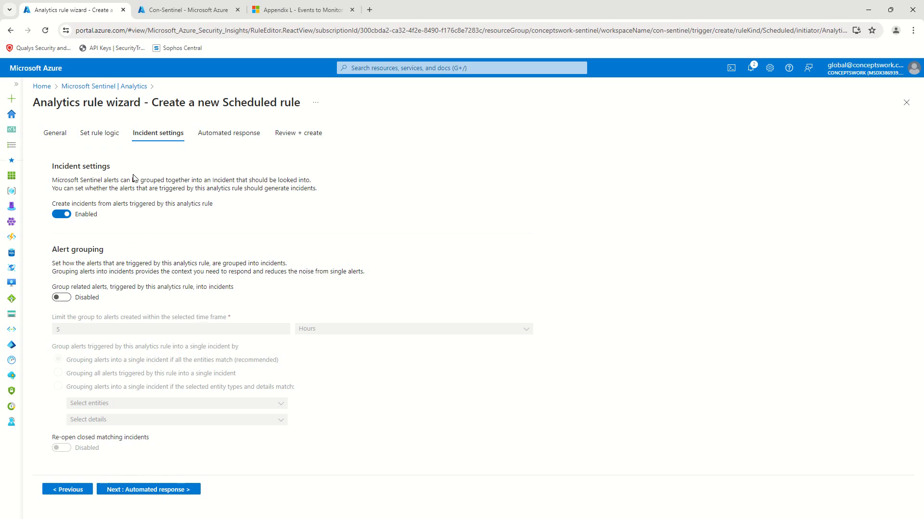
Step: Enable 'Group related alerts' on Incident settings, keeping the 5-hour time frame
{"action": "left_click", "coordinate": [98, 136]}
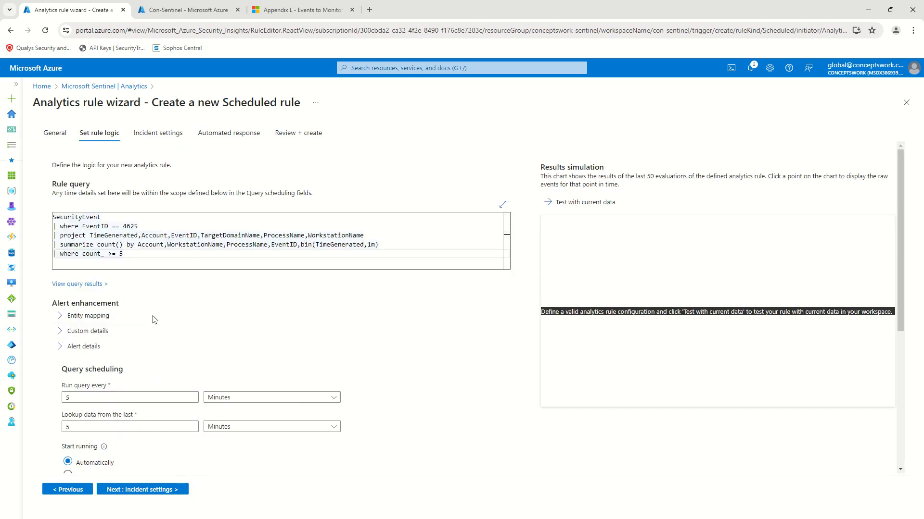
{"action": "left_click", "coordinate": [158, 133]}
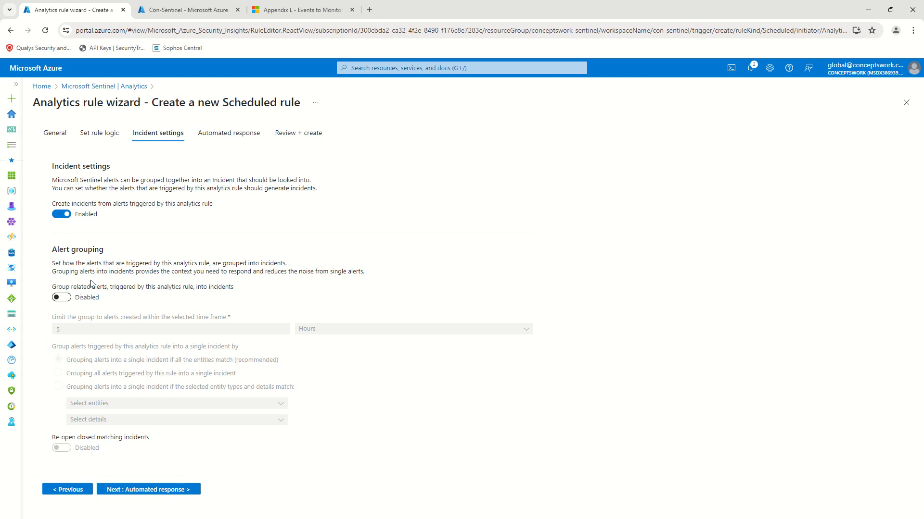
{"action": "left_click", "coordinate": [59, 298]}
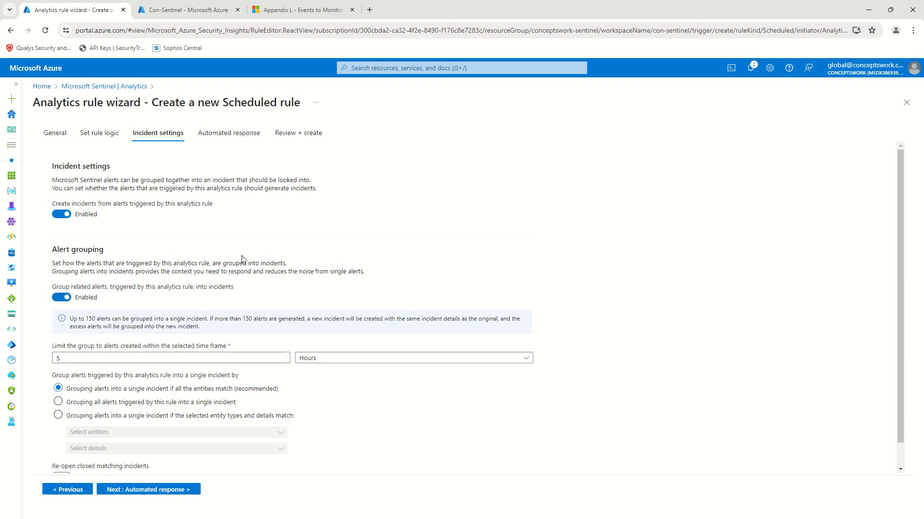
{"action": "scroll", "coordinate": [245, 260], "scroll_direction": "down", "scroll_amount": 1}
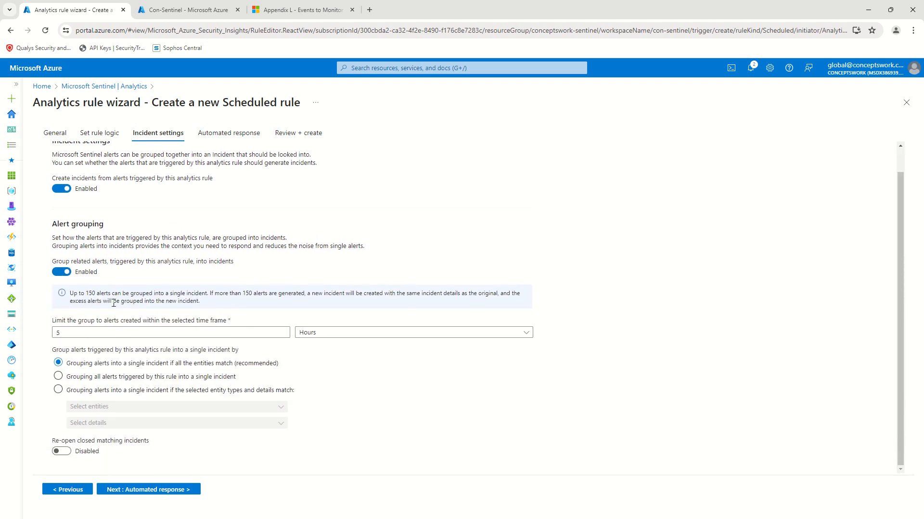
{"action": "key", "text": "ctrl+plus"}
{"action": "key", "text": "ctrl+plus"}
{"action": "key", "text": "ctrl+plus"}
{"action": "key", "text": "ctrl+plus"}
{"action": "scroll", "coordinate": [215, 293], "scroll_direction": "down", "scroll_amount": 4}
{"action": "scroll", "coordinate": [215, 294], "scroll_direction": "up", "scroll_amount": 1}
{"action": "left_click_drag", "start_coordinate": [122, 283], "coordinate": [526, 283]}
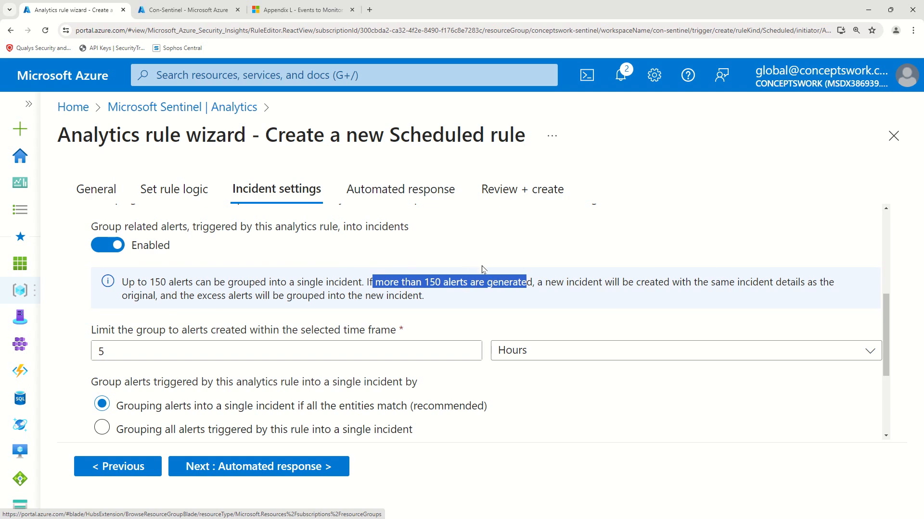
{"action": "key", "text": "ctrl+minus"}
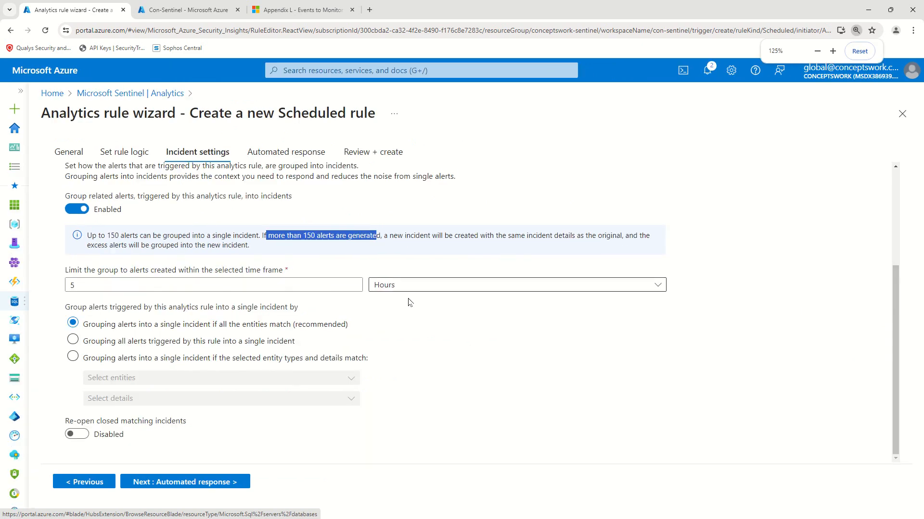
{"action": "scroll", "coordinate": [330, 290], "scroll_direction": "up", "scroll_amount": 2}
{"action": "scroll", "coordinate": [337, 279], "scroll_direction": "down", "scroll_amount": 1}
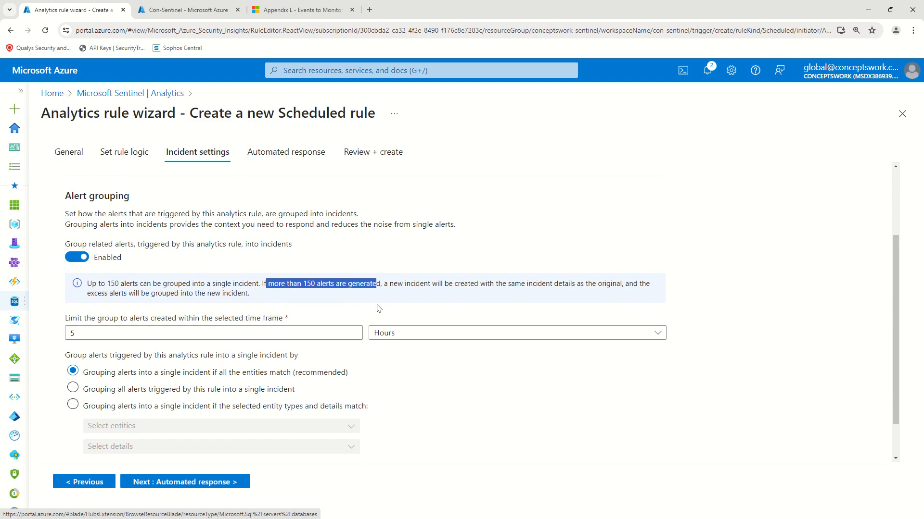
{"action": "left_click", "coordinate": [316, 302]}
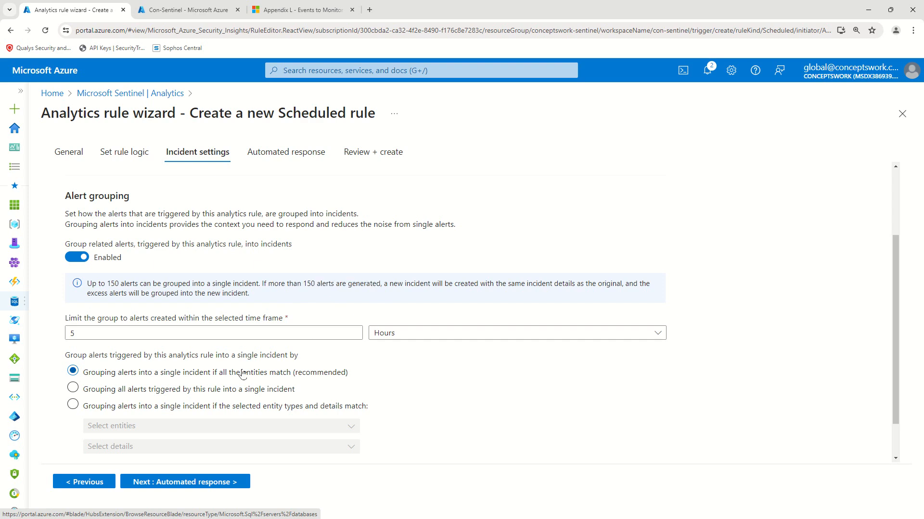
{"action": "left_click", "coordinate": [206, 333]}
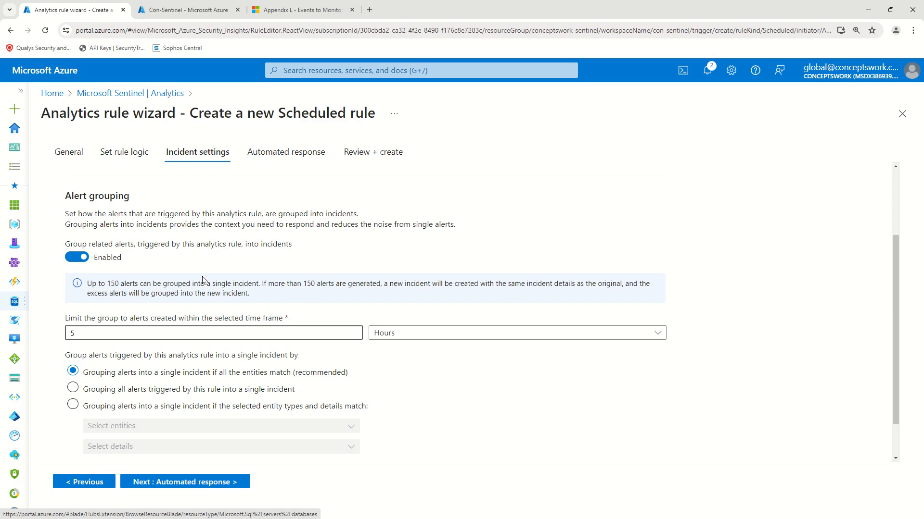
{"action": "left_click_drag", "start_coordinate": [105, 281], "coordinate": [147, 281]}
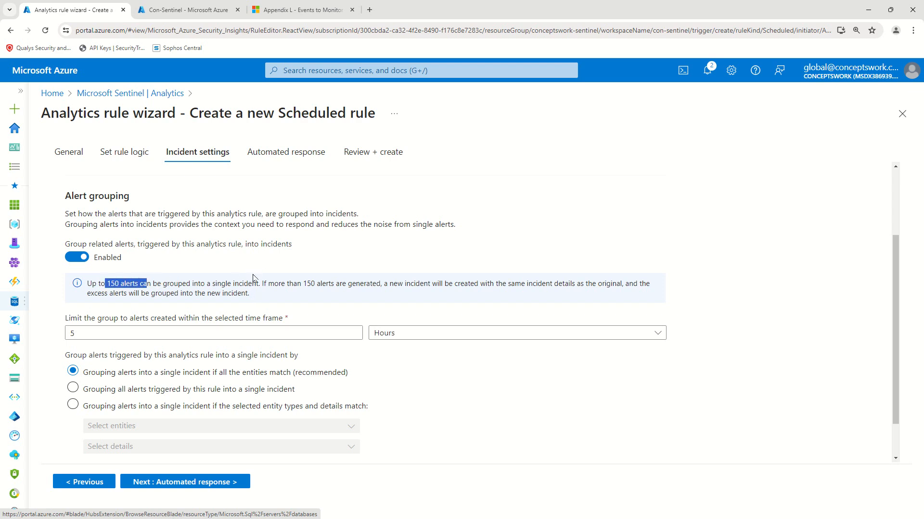
{"action": "scroll", "coordinate": [365, 289], "scroll_direction": "down", "scroll_amount": 1}
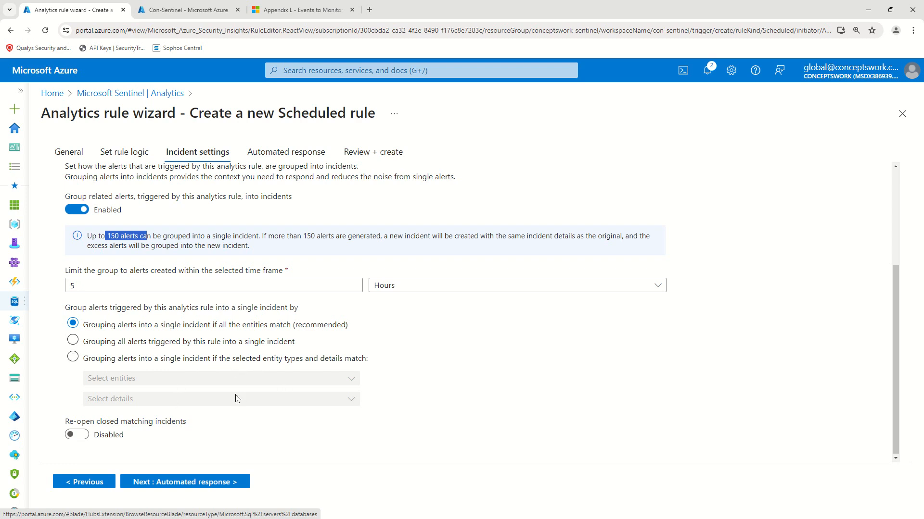
Step: Try grouping by the Host entity type, then revert to all-entities matching and continue to Automated response
{"action": "left_click", "coordinate": [203, 360]}
{"action": "left_click", "coordinate": [270, 376]}
{"action": "left_click", "coordinate": [152, 418]}
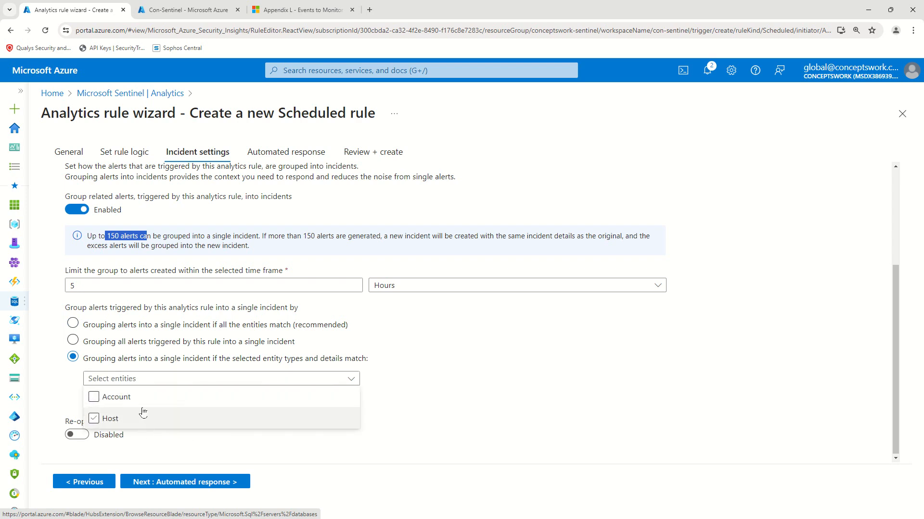
{"action": "left_click", "coordinate": [144, 416]}
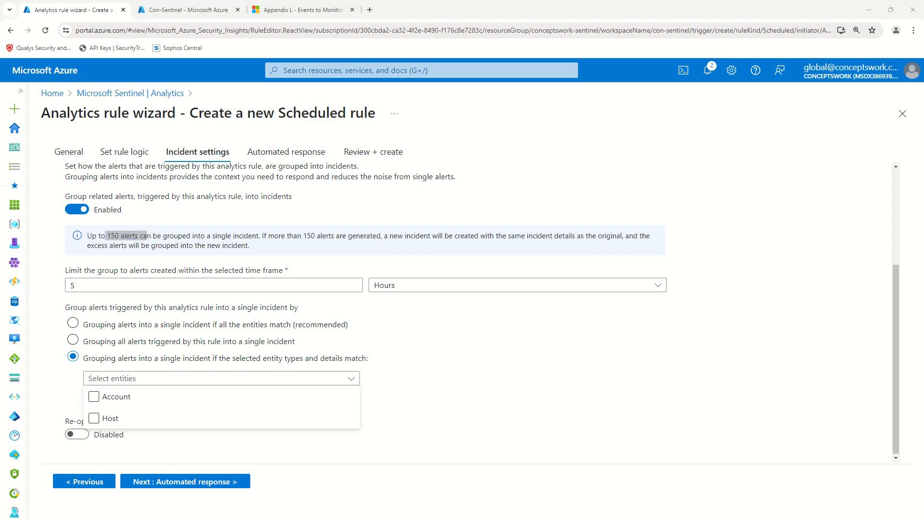
{"action": "left_click", "coordinate": [415, 388]}
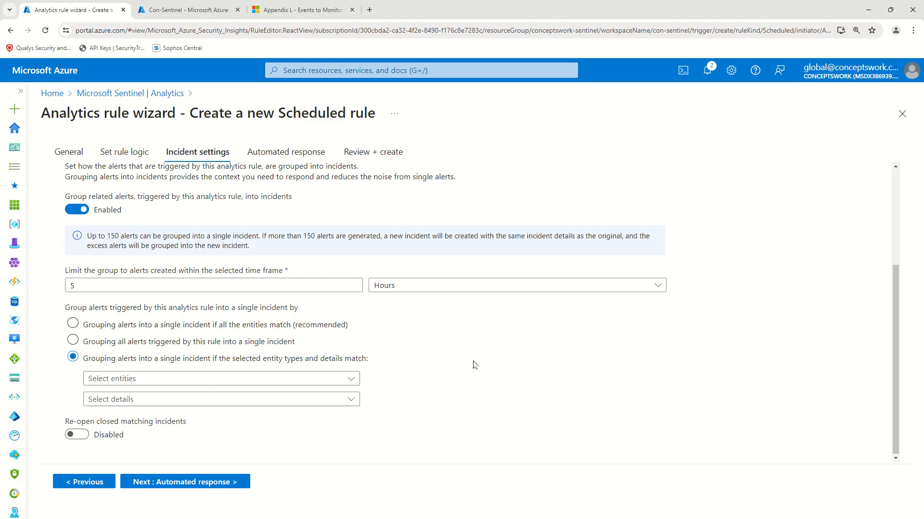
{"action": "left_click", "coordinate": [163, 330]}
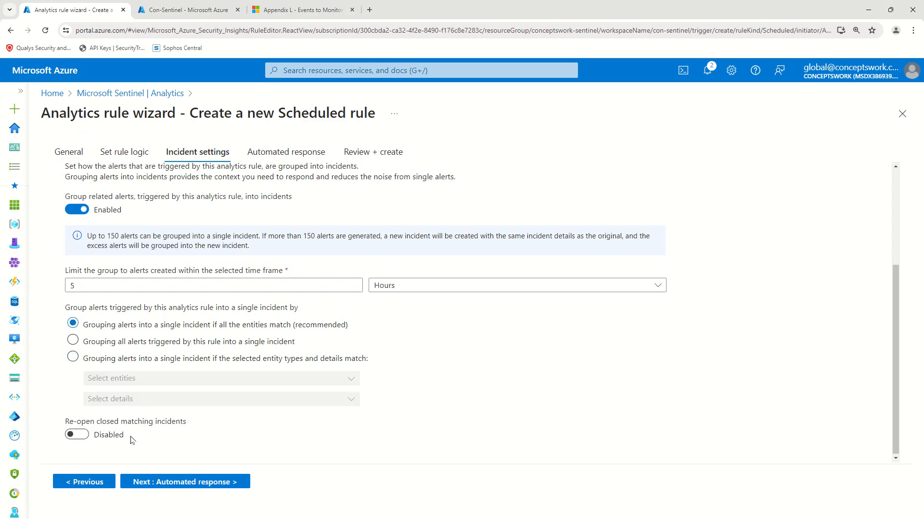
{"action": "left_click", "coordinate": [182, 482]}
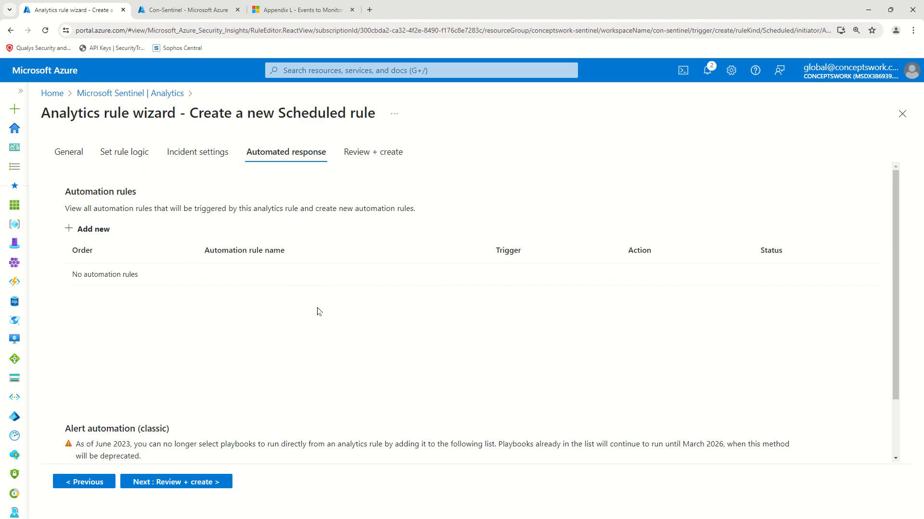
Step: Advance the failed-login rule to Review + create and wait for 'Validation passed'
{"action": "left_click", "coordinate": [187, 483]}
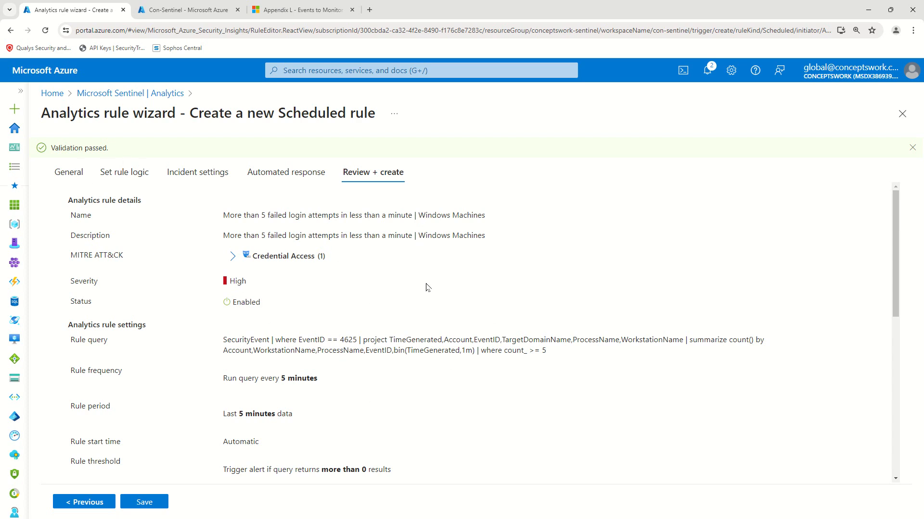
Step: Save the failed-login analytics rule and collapse the resource menu to show full rule names
{"action": "scroll", "coordinate": [412, 281], "scroll_direction": "down", "scroll_amount": 7}
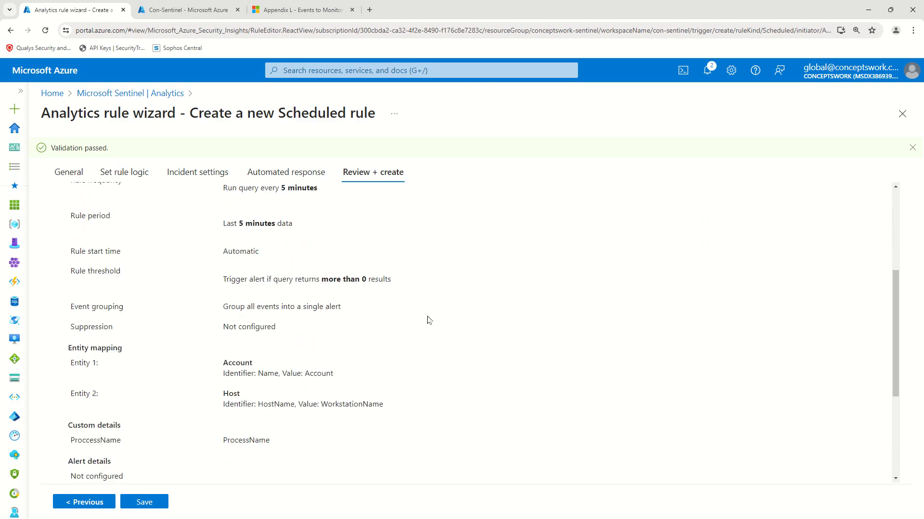
{"action": "scroll", "coordinate": [277, 390], "scroll_direction": "down", "scroll_amount": 1}
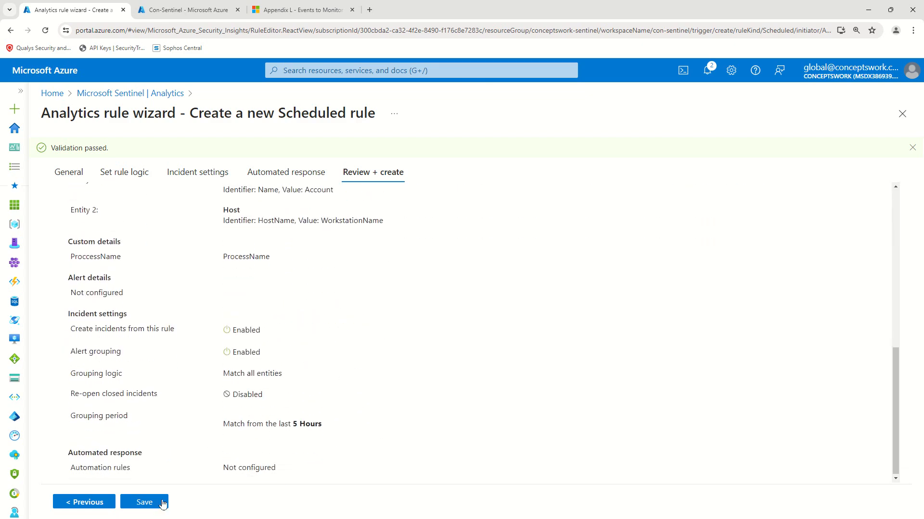
{"action": "left_click", "coordinate": [137, 505]}
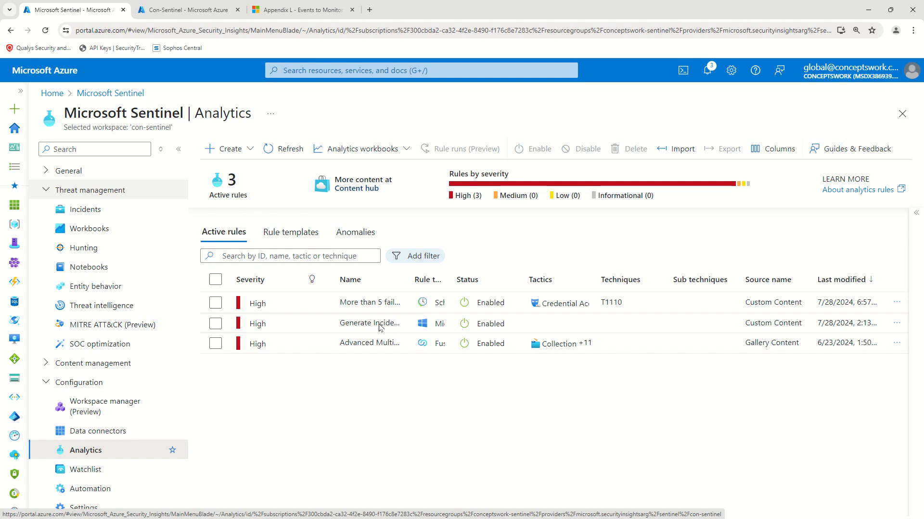
{"action": "left_click", "coordinate": [179, 150]}
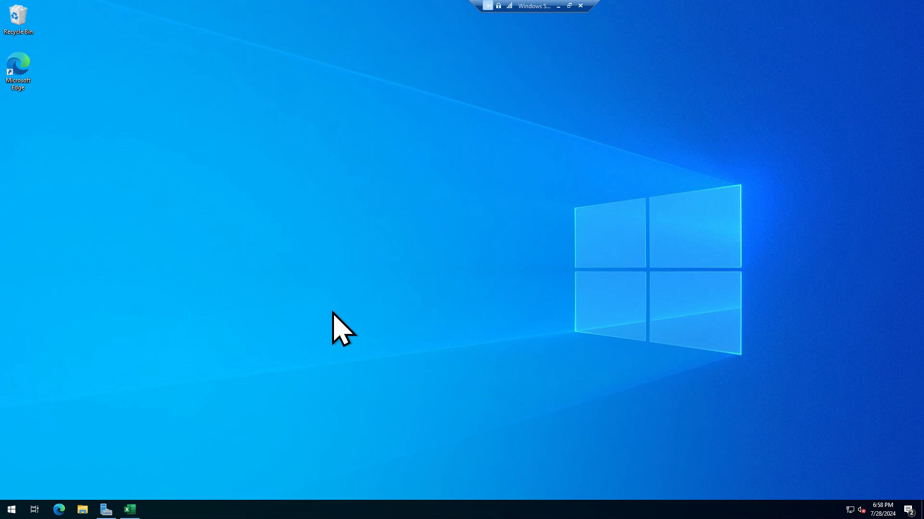
Step: Run hostname in a Command Prompt launched with cmd and select the result WIN-U57SNU07GTJ
{"action": "key", "text": "super+r"}
{"action": "type", "text": "cm"}
{"action": "key", "text": "BackSpace"}
{"action": "key", "text": "BackSpace"}
{"action": "type", "text": "cmd"}
{"action": "key", "text": "Return"}
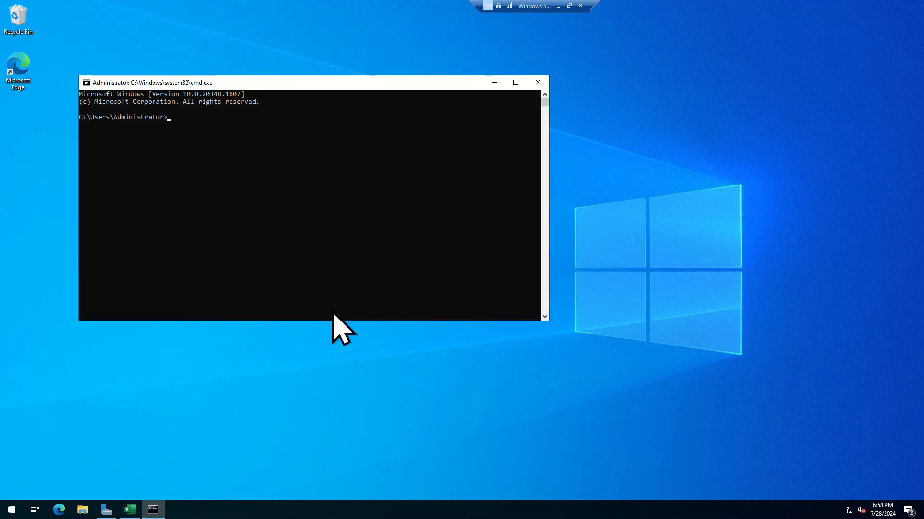
{"action": "key", "text": "Return"}
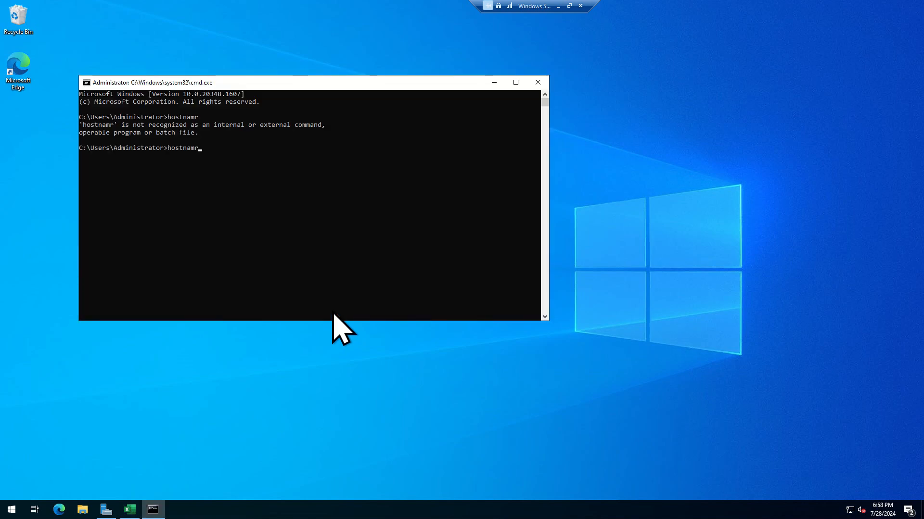
{"action": "type", "text": "hostname"}
{"action": "key", "text": "Return"}
{"action": "left_click_drag", "start_coordinate": [80, 156], "coordinate": [178, 178]}
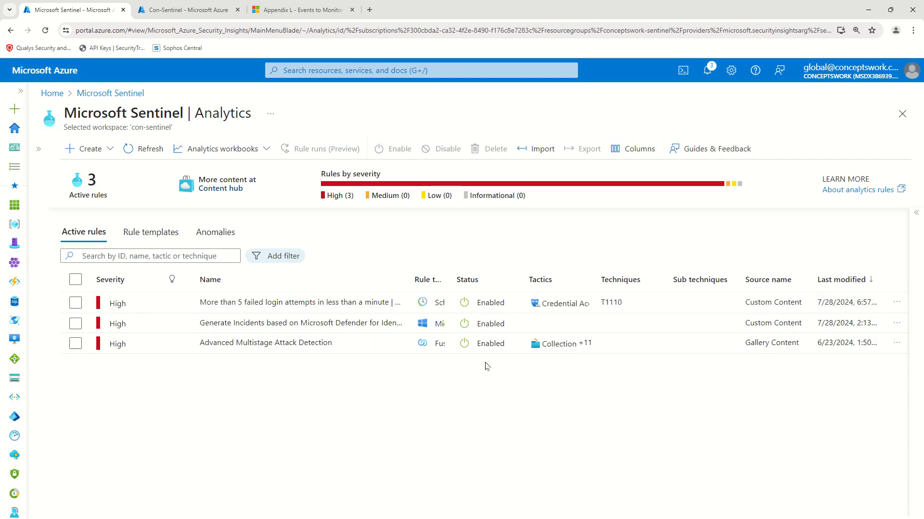
Step: Select WIN-U57SNU07GTJ in the first row's WorkstationName on the Con-Sentinel Logs results
{"action": "left_click", "coordinate": [190, 14]}
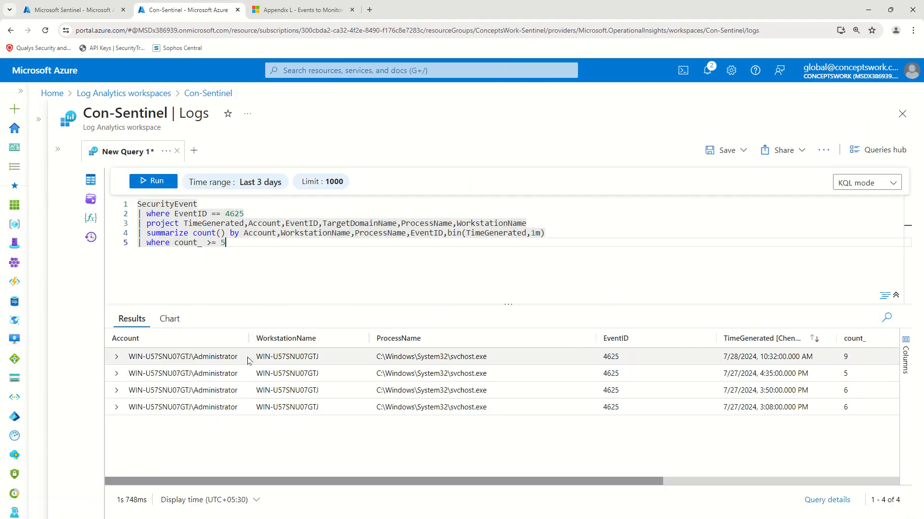
{"action": "left_click_drag", "start_coordinate": [251, 357], "coordinate": [338, 357]}
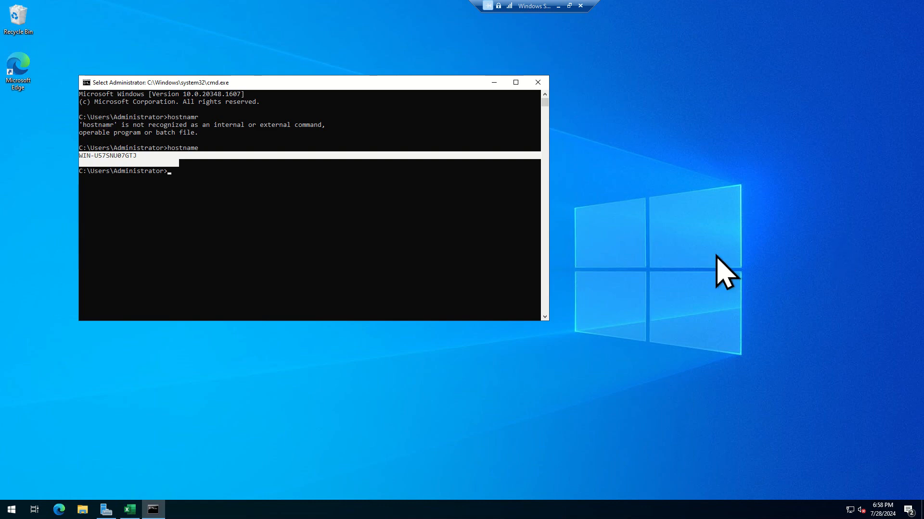
Step: Reselect the host name line in the VM's command prompt and dismiss an app search
{"action": "left_click", "coordinate": [88, 147]}
{"action": "left_click_drag", "start_coordinate": [83, 155], "coordinate": [147, 156]}
{"action": "left_click", "coordinate": [400, 210]}
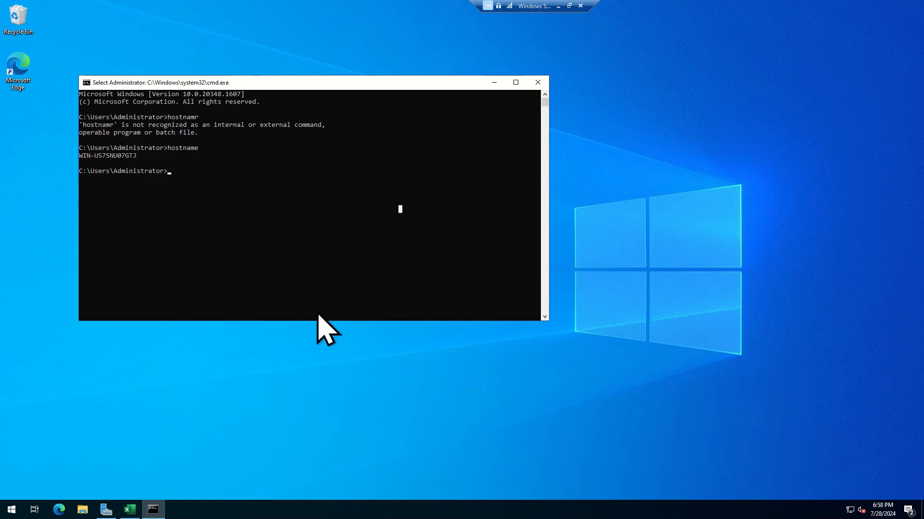
{"action": "key", "text": "super"}
{"action": "type", "text": "on"}
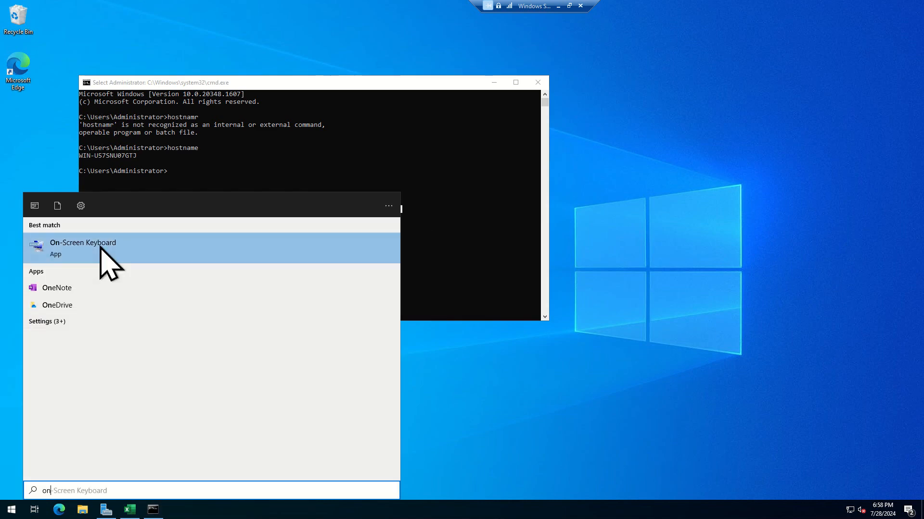
{"action": "left_click", "coordinate": [477, 237]}
Step: Launch Event Viewer via eventvwr, maximize it, and open Windows Logs > Security
{"action": "key", "text": "super+r"}
{"action": "type", "text": "even"}
{"action": "key", "text": "Down"}
{"action": "key", "text": "Return"}
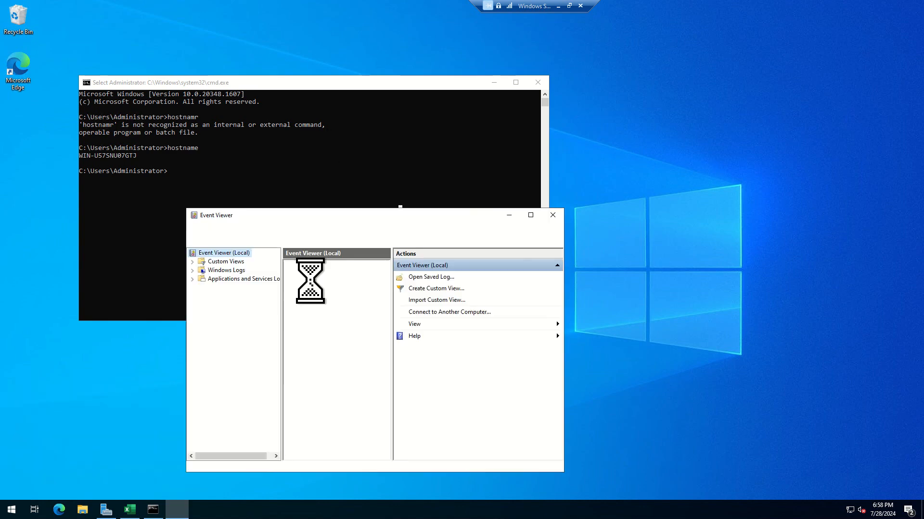
{"action": "left_click", "coordinate": [530, 215]}
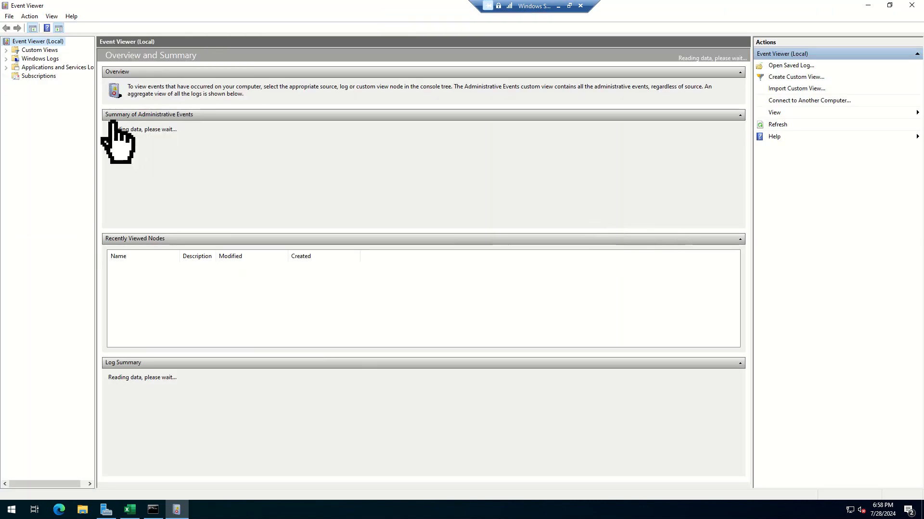
{"action": "left_click", "coordinate": [39, 71]}
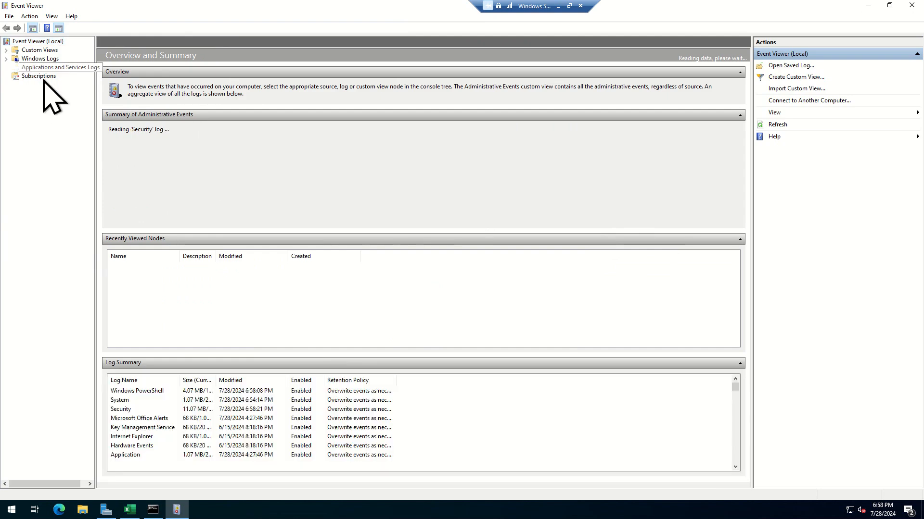
{"action": "left_click", "coordinate": [6, 58]}
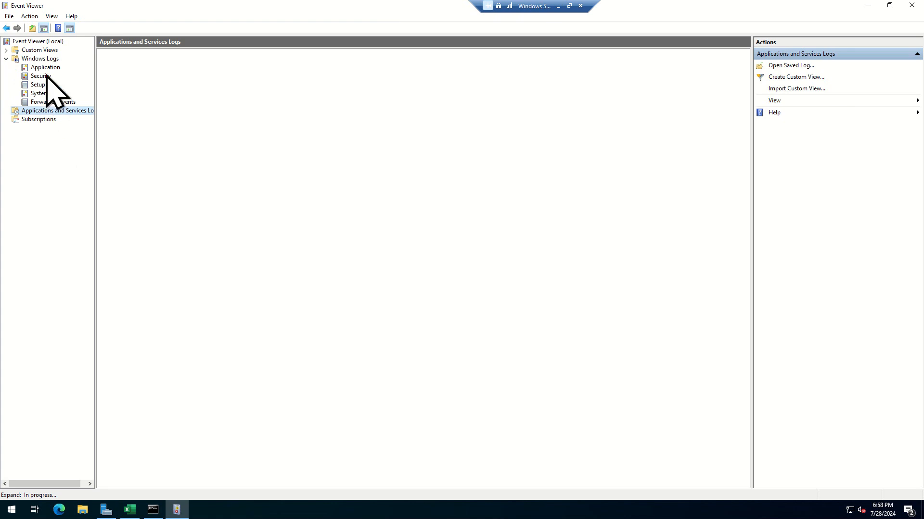
{"action": "left_click", "coordinate": [45, 68]}
{"action": "left_click", "coordinate": [41, 76]}
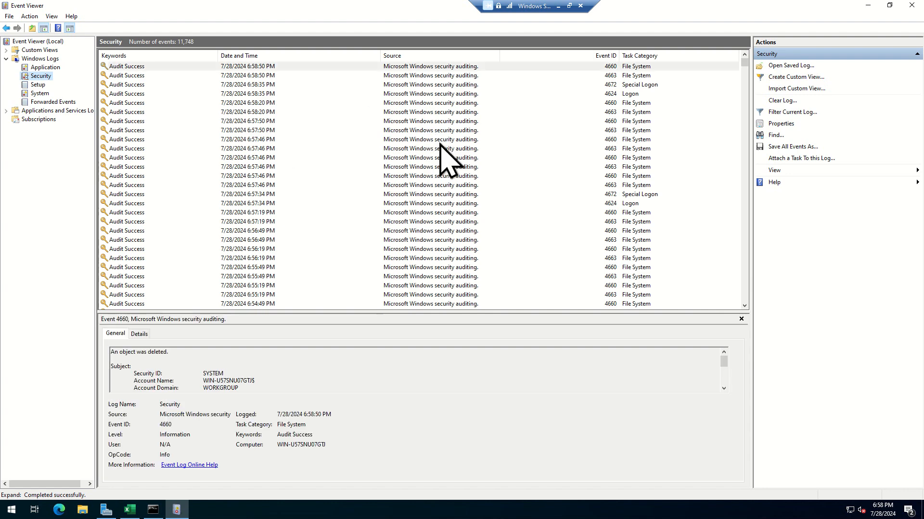
Step: Filter the Security log to Event ID 4625, showing 34 Audit Failure events, and check the VM time
{"action": "left_click", "coordinate": [791, 112]}
{"action": "left_click", "coordinate": [431, 259]}
{"action": "type", "text": "46"}
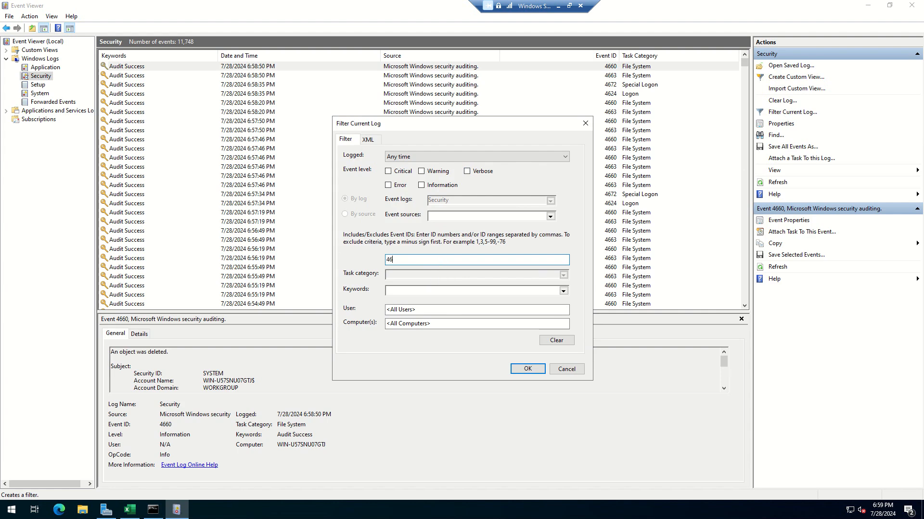
{"action": "left_click", "coordinate": [527, 369]}
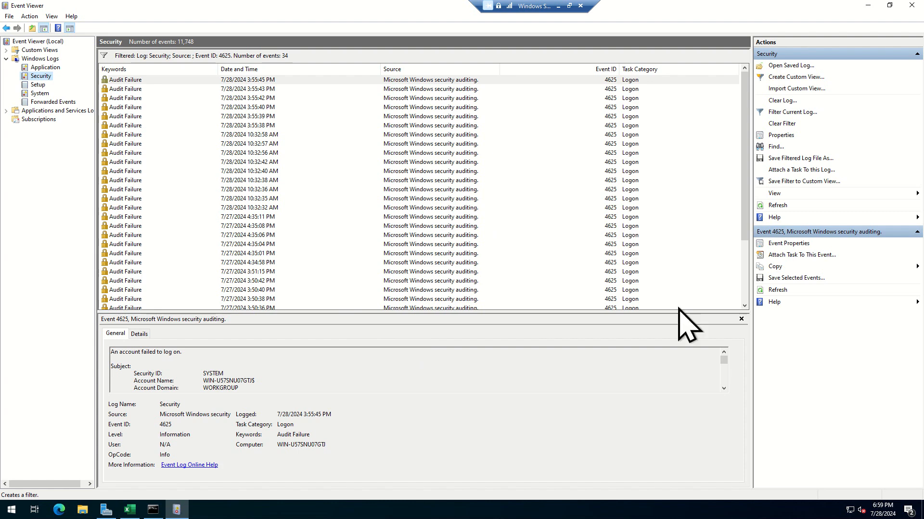
{"action": "left_click", "coordinate": [883, 511]}
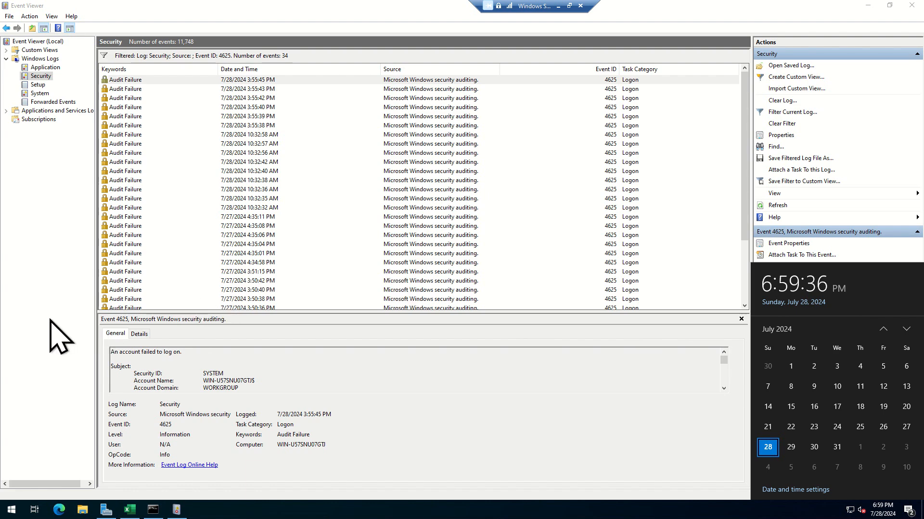
Step: Launch the On-Screen Keyboard from Start search and check the current time and date
{"action": "key", "text": "super"}
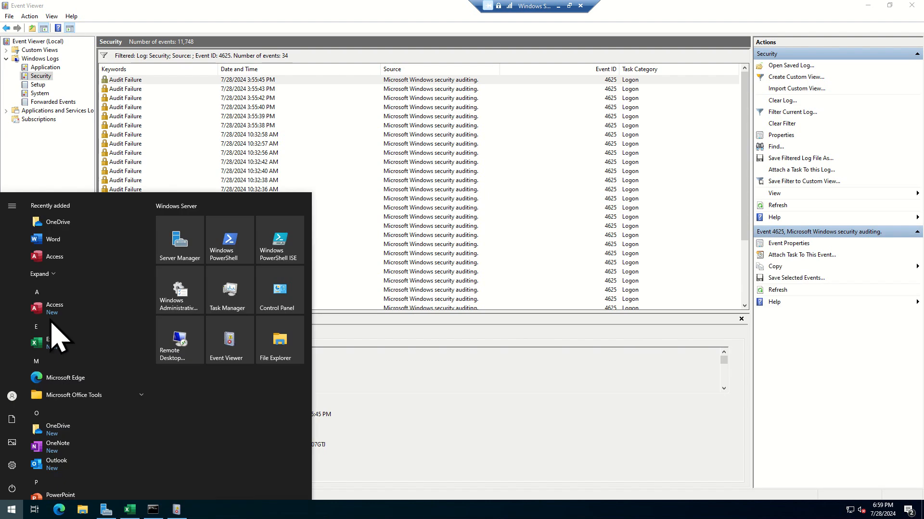
{"action": "type", "text": "on"}
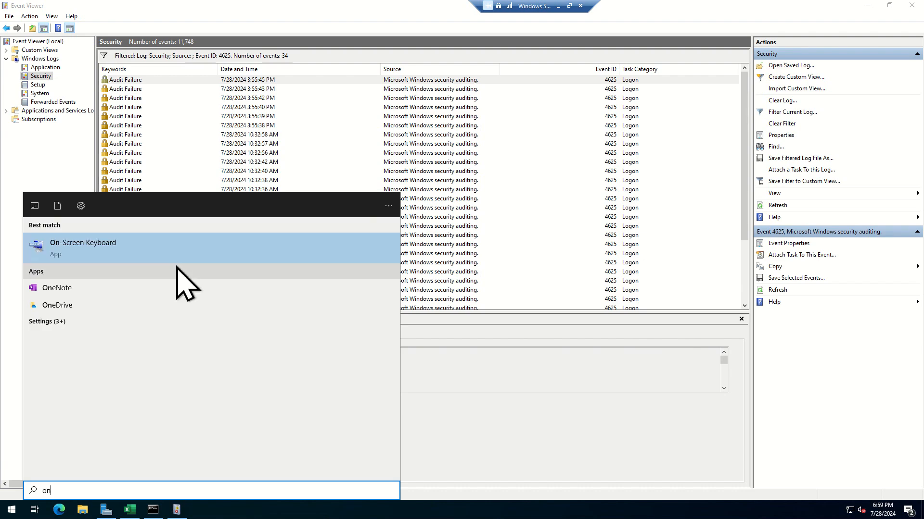
{"action": "left_click", "coordinate": [229, 248]}
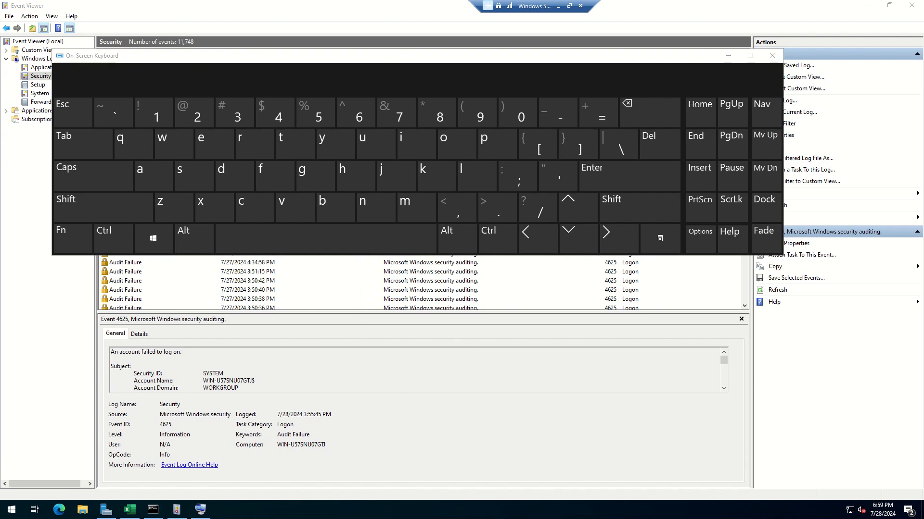
{"action": "left_click", "coordinate": [883, 510]}
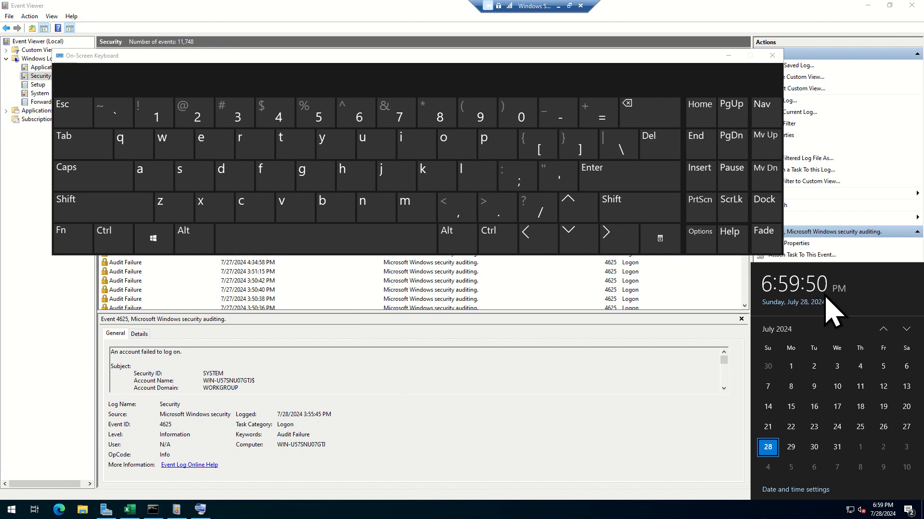
Step: Lock the VM and submit a wrong password at the lock screen to cause a failed logon
{"action": "left_click", "coordinate": [152, 239]}
{"action": "left_click", "coordinate": [475, 179]}
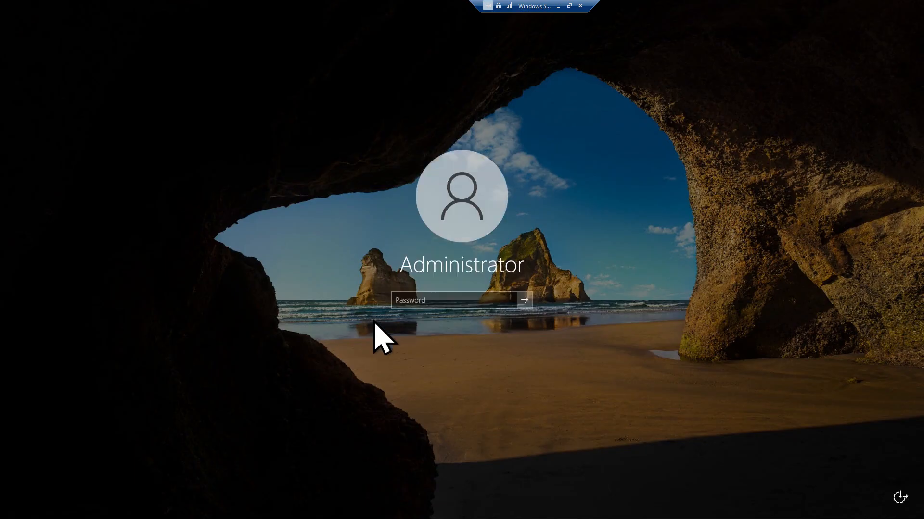
{"action": "type", "text": "••••••••"}
{"action": "key", "text": "Return"}
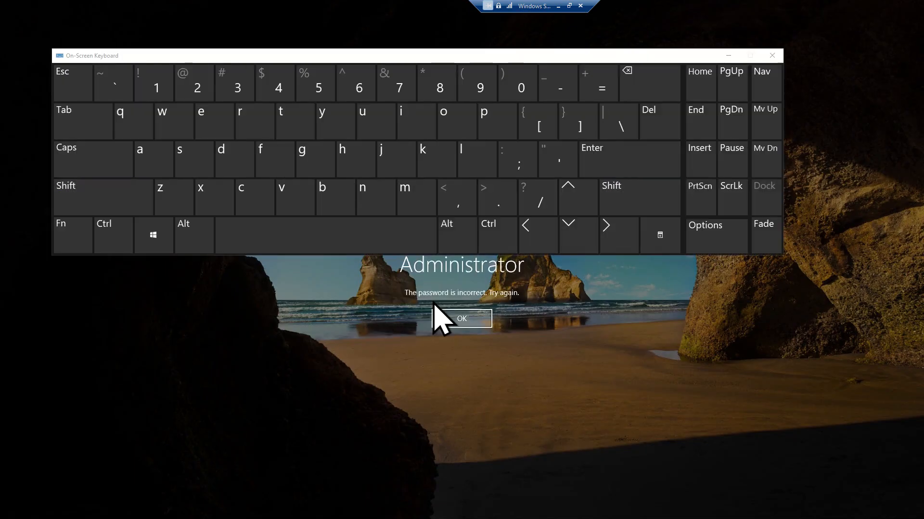
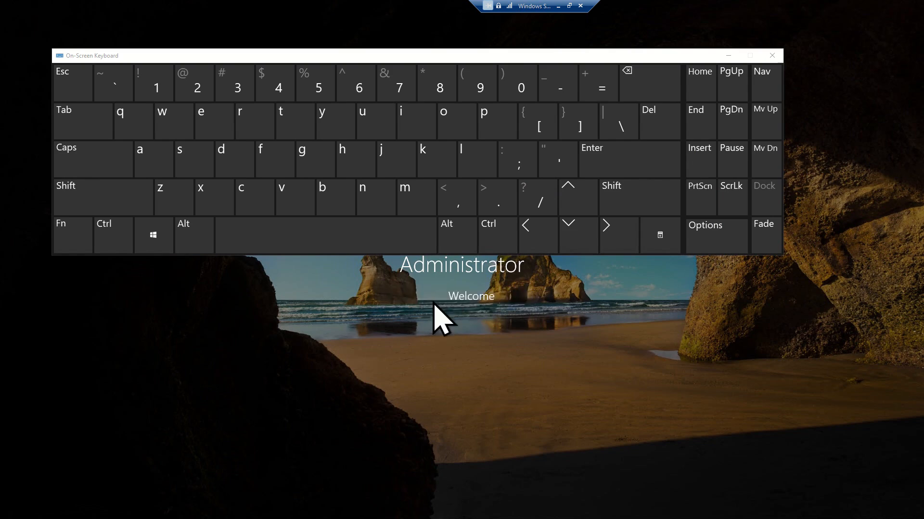
Step: Submit several wrong Administrator passwords at the lock screen, dismissing each incorrect-password message
{"action": "key", "text": "Return"}
{"action": "type", "text": "••••••••"}
{"action": "key", "text": "Return"}
{"action": "key", "text": "Return"}
{"action": "type", "text": "••••••••"}
{"action": "key", "text": "Return"}
{"action": "key", "text": "Return"}
{"action": "type", "text": "••••••••••"}
{"action": "key", "text": "Return"}
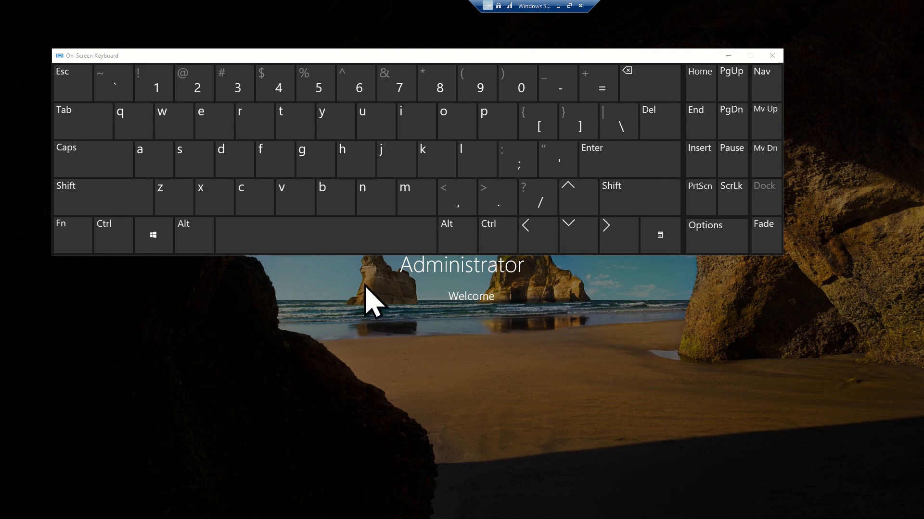
{"action": "left_click", "coordinate": [481, 316]}
Step: Enter the account password again and sign in to the Administrator desktop
{"action": "type", "text": "Passw0rd!"}
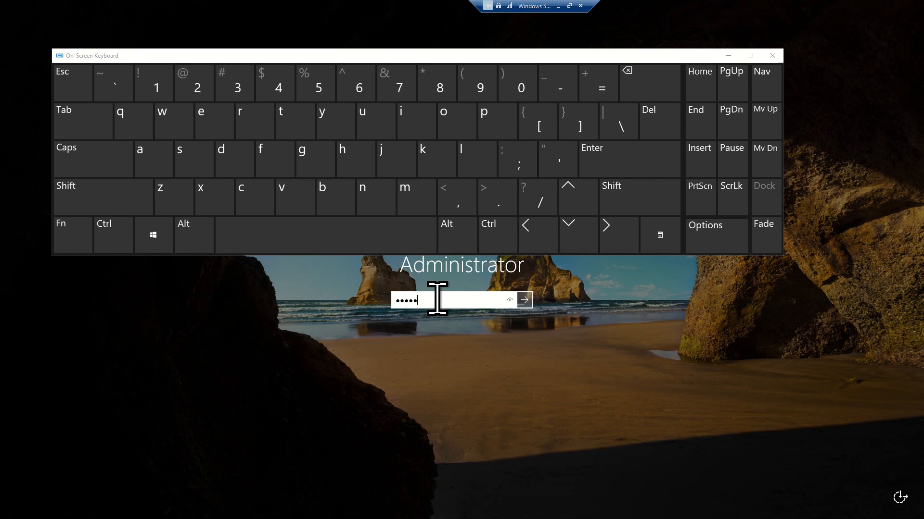
{"action": "key", "text": "Return"}
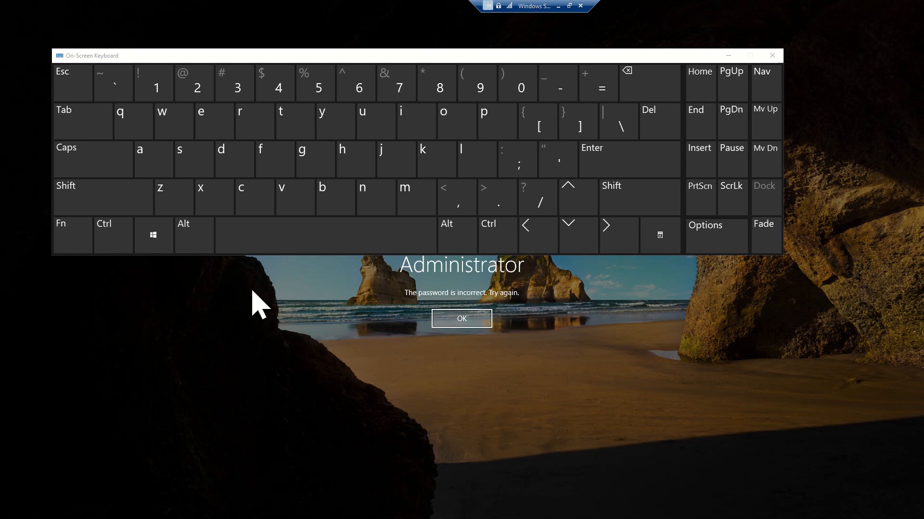
{"action": "left_click", "coordinate": [459, 319]}
{"action": "type", "text": "•••••••••"}
{"action": "key", "text": "Return"}
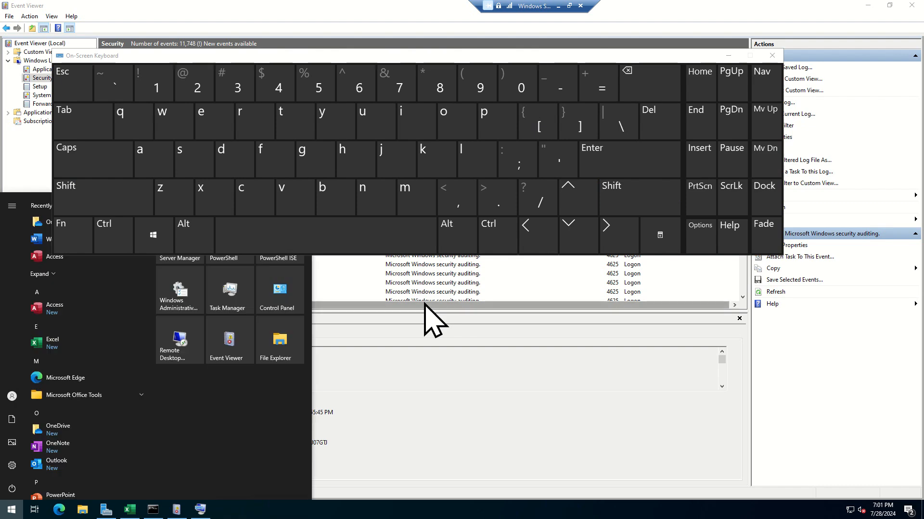
Step: Close the keyboard and Start menu, refresh the 4625-filtered Security log, and select the five newest events
{"action": "left_click", "coordinate": [776, 58]}
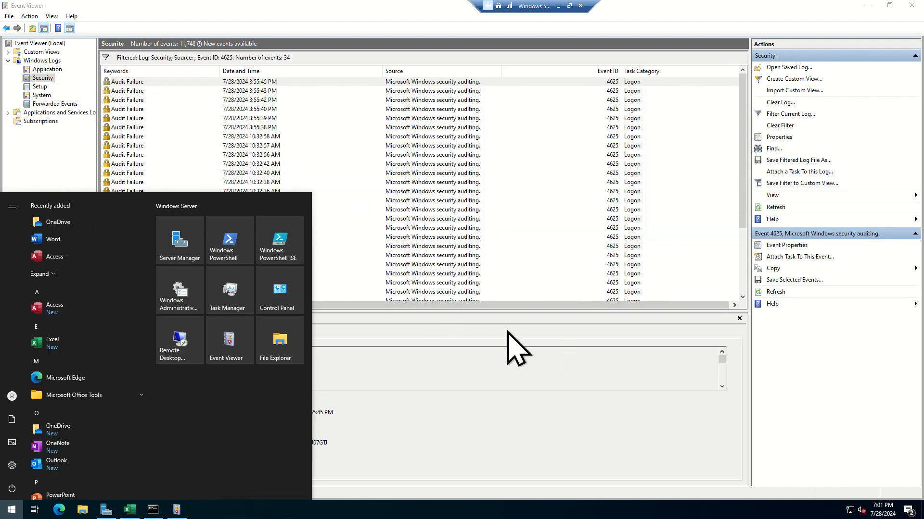
{"action": "left_click", "coordinate": [432, 361]}
{"action": "left_click", "coordinate": [775, 207]}
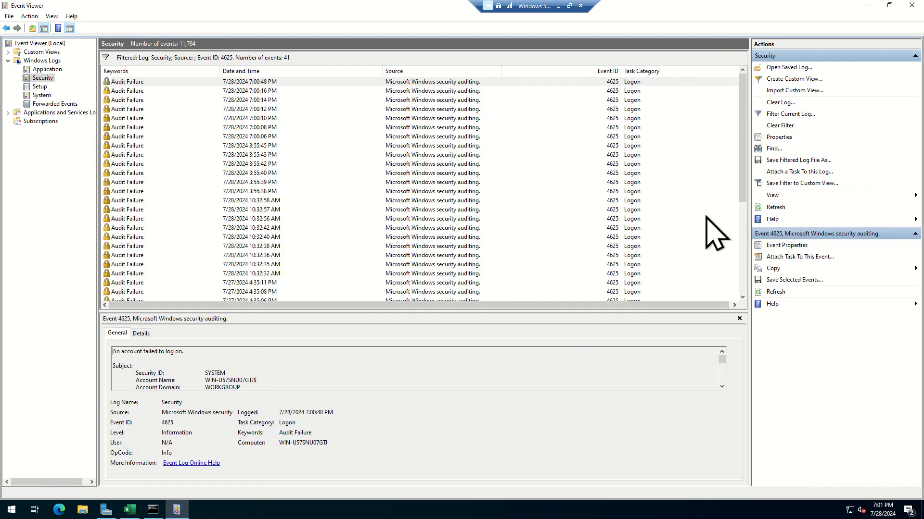
{"action": "left_click", "coordinate": [264, 81]}
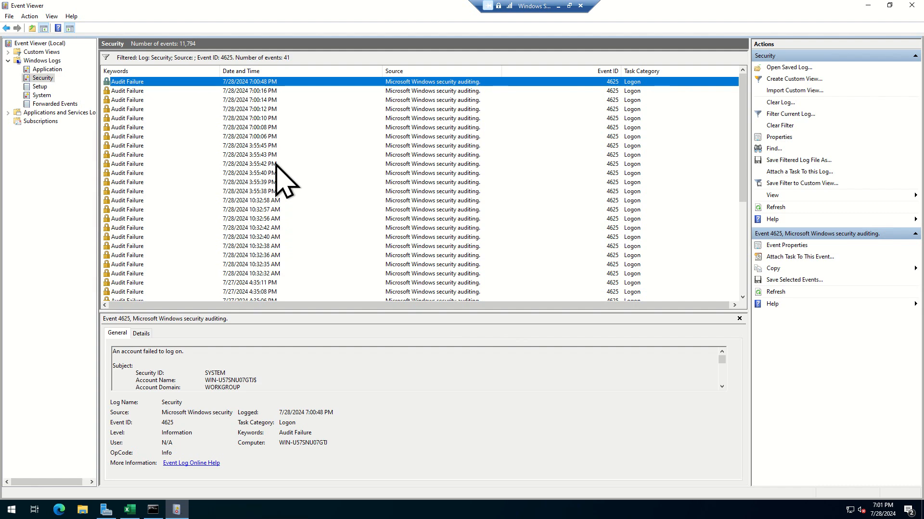
{"action": "key", "text": "shift+Down"}
{"action": "key", "text": "shift+Down"}
{"action": "key", "text": "shift+Down"}
{"action": "key", "text": "shift+Down"}
{"action": "key", "text": "shift+Down"}
{"action": "key", "text": "shift+Down"}
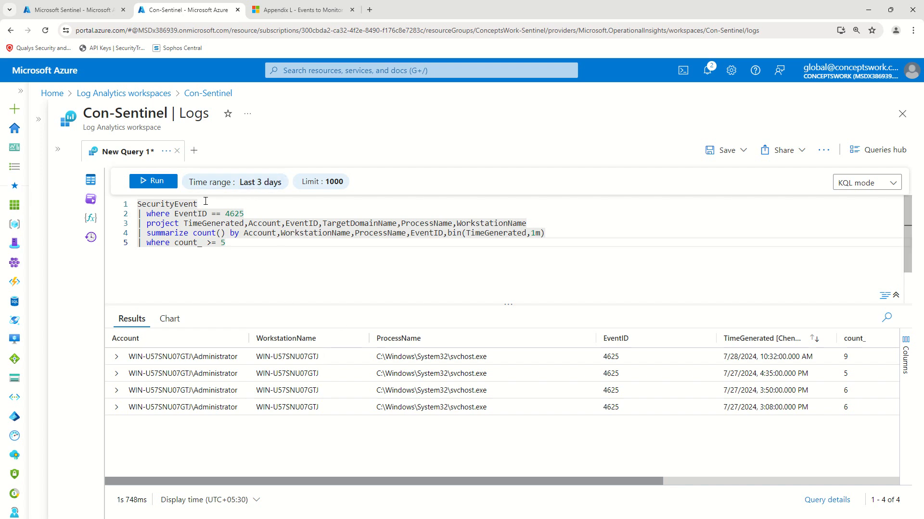
Step: Add '| where TimeGenerated >= ago(10m)' as line 2 of the failed-logon query and run it
{"action": "left_click", "coordinate": [214, 205]}
{"action": "key", "text": "Return"}
{"action": "type", "text": "| "}
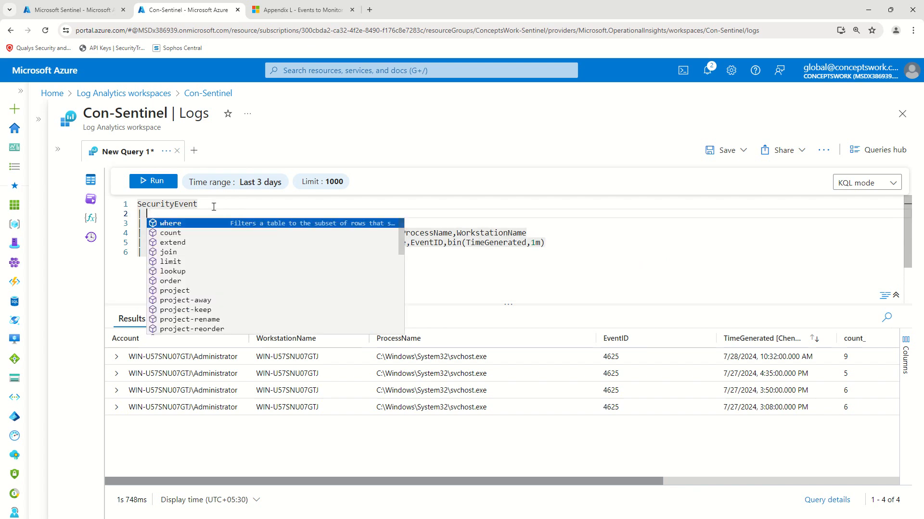
{"action": "type", "text": "where TimeGenerated "}
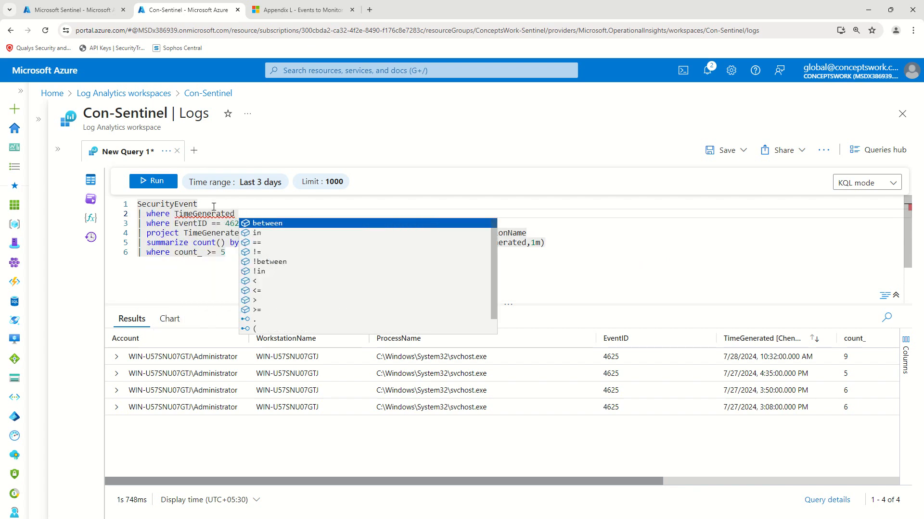
{"action": "type", "text": ">"}
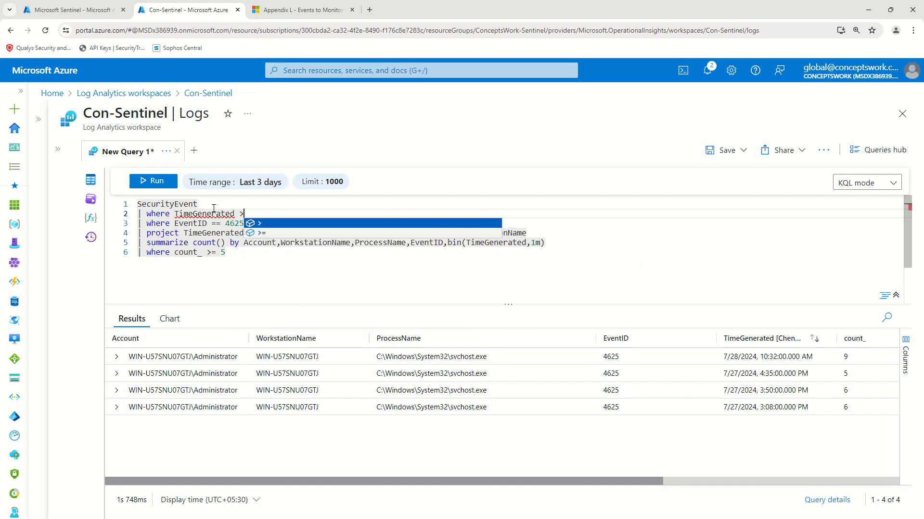
{"action": "type", "text": "= ago"}
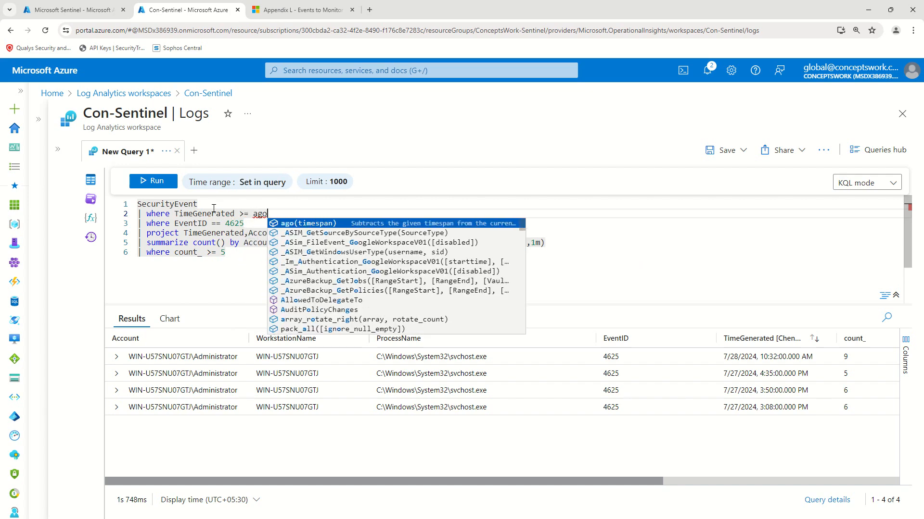
{"action": "type", "text": "(10m"}
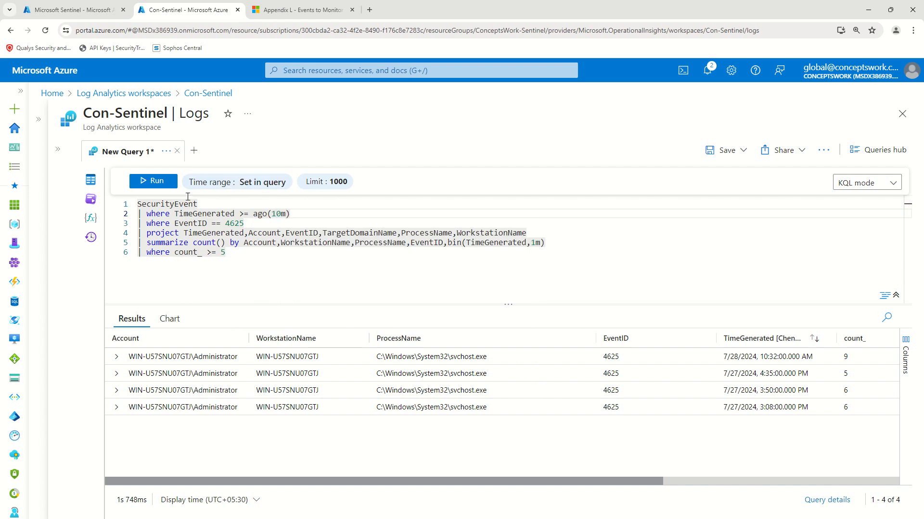
{"action": "left_click", "coordinate": [164, 187]}
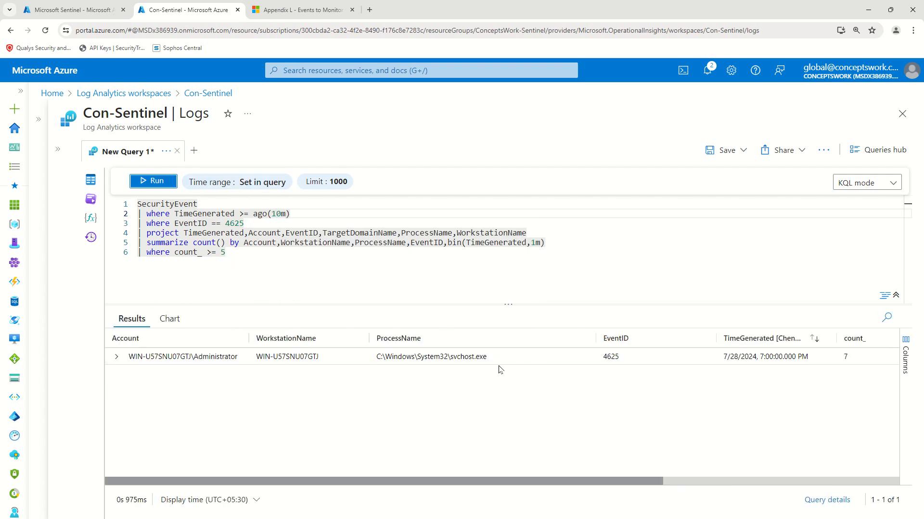
Step: Expand the single result row and confirm count_ 7 for Administrator in the one-minute bin
{"action": "left_click", "coordinate": [116, 356]}
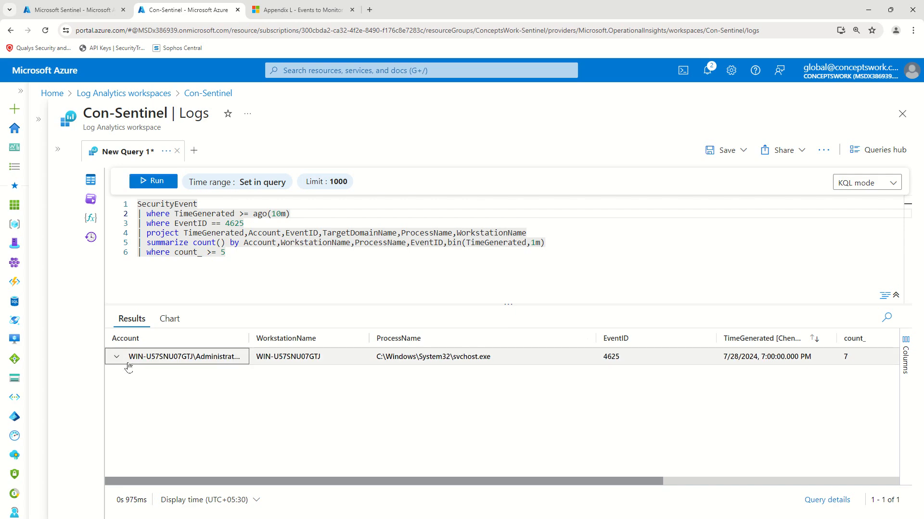
{"action": "left_click_drag", "start_coordinate": [383, 304], "coordinate": [381, 267]}
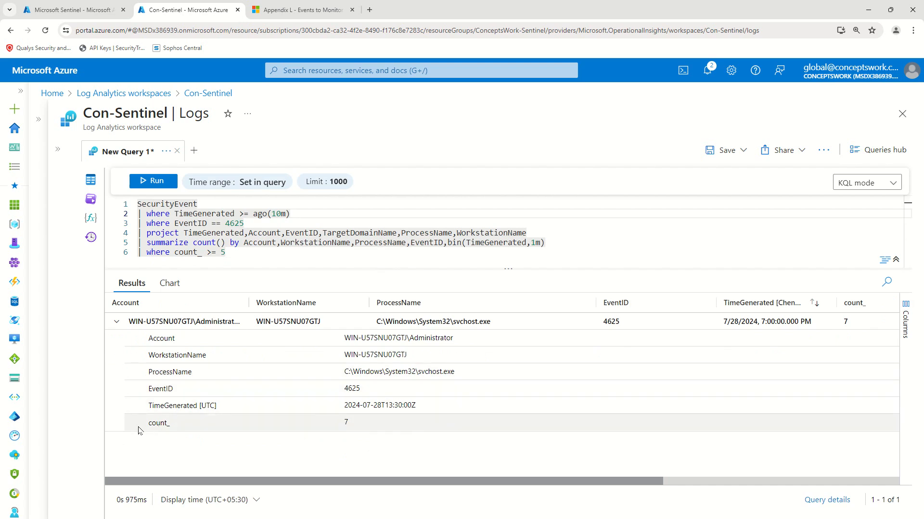
{"action": "double_click", "coordinate": [312, 428]}
{"action": "left_click_drag", "start_coordinate": [311, 425], "coordinate": [397, 425]}
{"action": "left_click", "coordinate": [447, 454]}
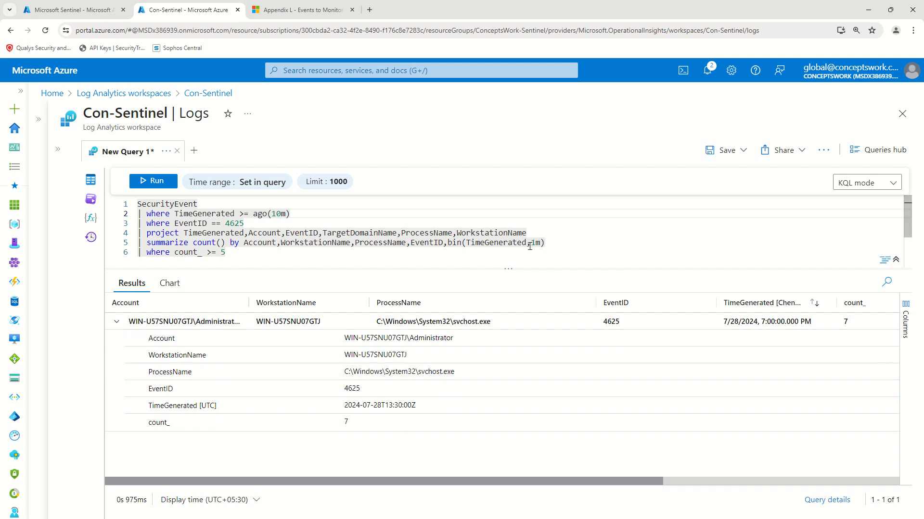
{"action": "left_click", "coordinate": [556, 242]}
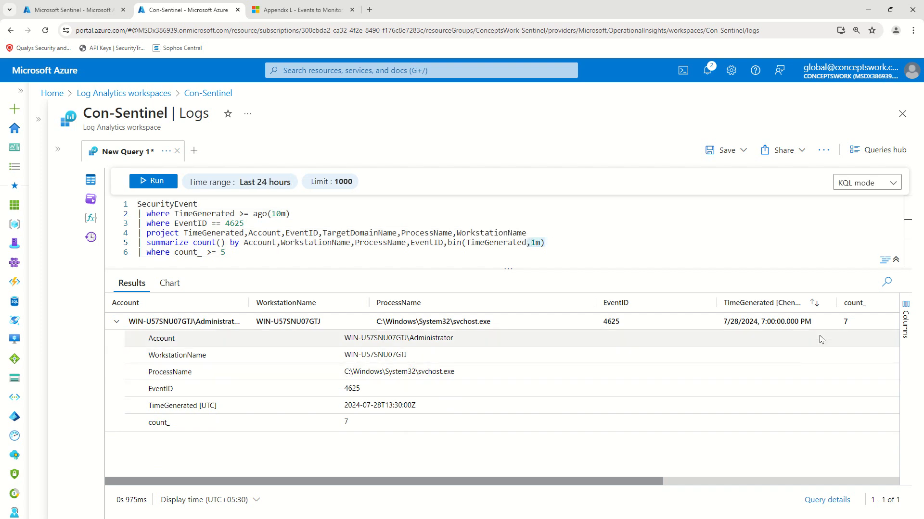
{"action": "left_click", "coordinate": [853, 324]}
{"action": "left_click_drag", "start_coordinate": [853, 323], "coordinate": [813, 324]}
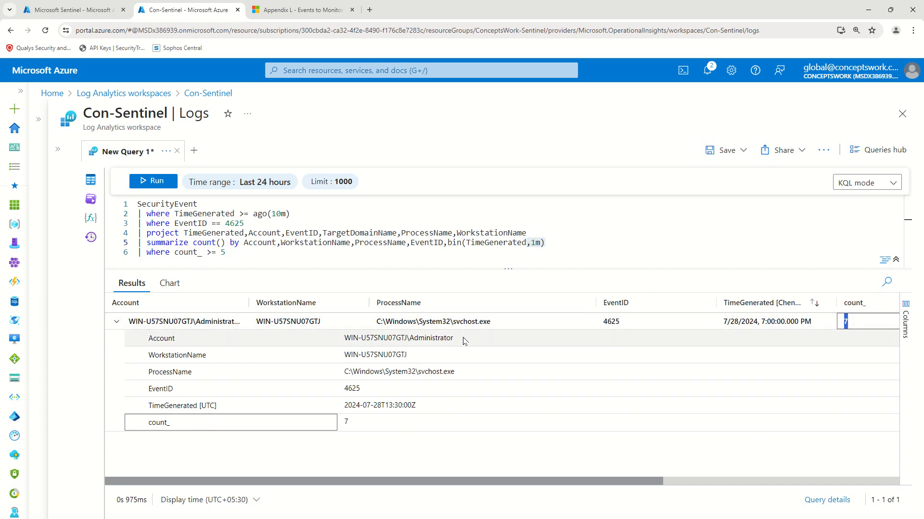
Step: Go to Sentinel's Incidents list and find new High incident 3 beside Medium incident 2
{"action": "left_click", "coordinate": [66, 11]}
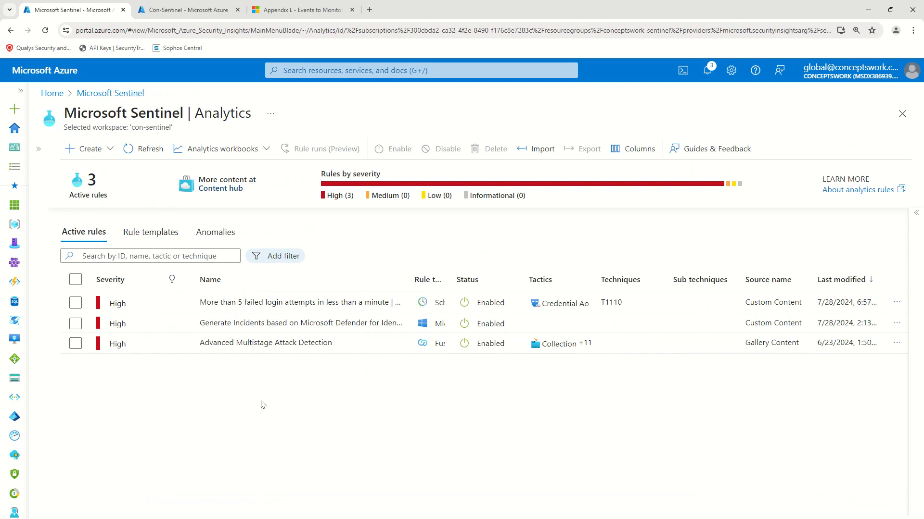
{"action": "left_click", "coordinate": [38, 149]}
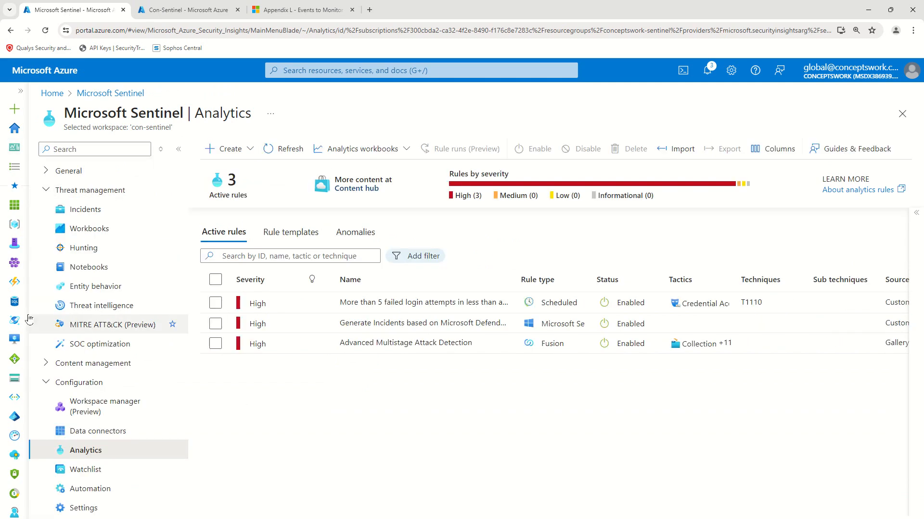
{"action": "left_click", "coordinate": [83, 212]}
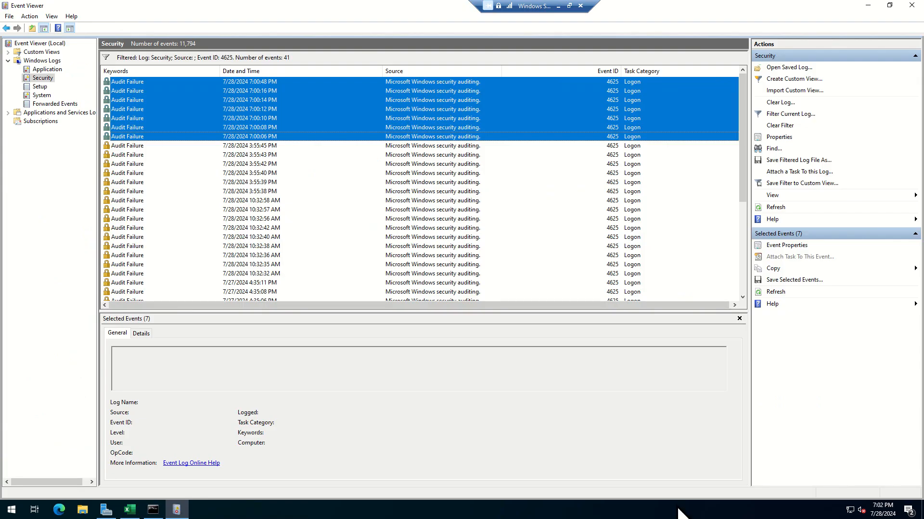
{"action": "left_click", "coordinate": [882, 509]}
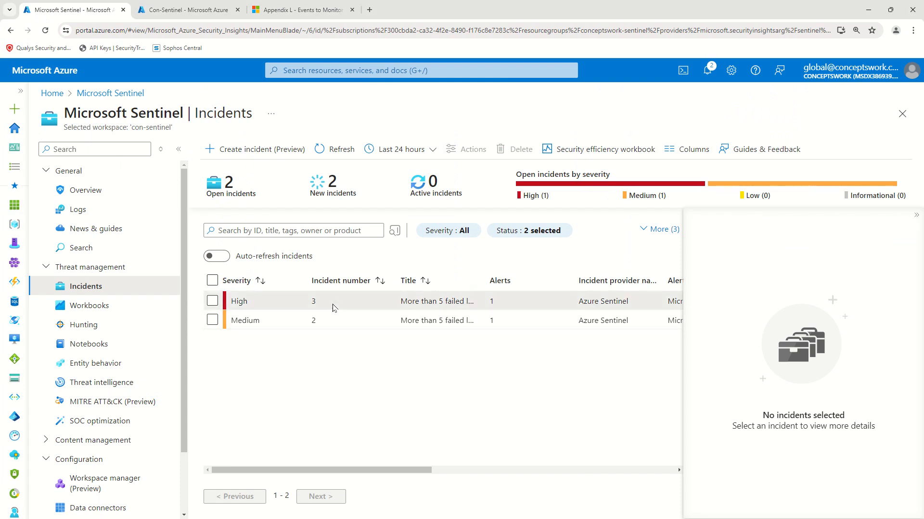
Step: Review High incident 3's summary, including creation and update times and entities, then open its full page
{"action": "left_click", "coordinate": [406, 302]}
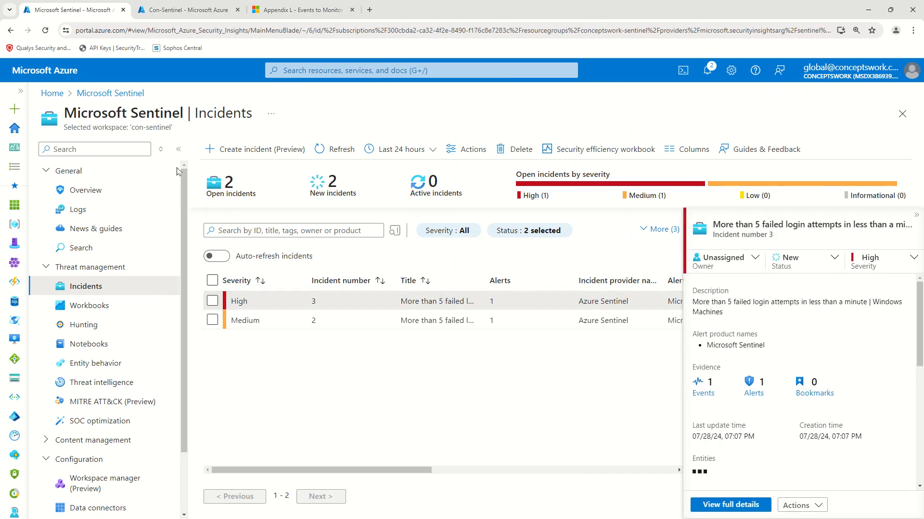
{"action": "left_click", "coordinate": [179, 149]}
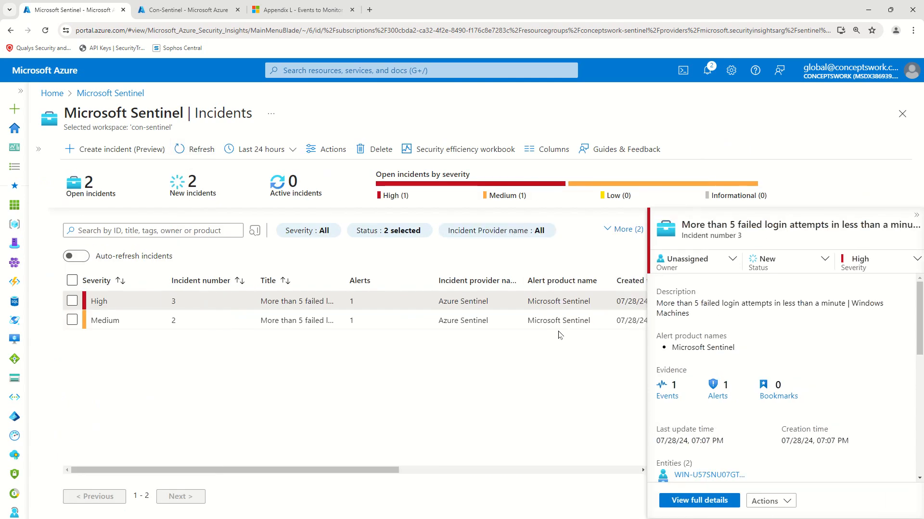
{"action": "left_click_drag", "start_coordinate": [662, 441], "coordinate": [848, 437]}
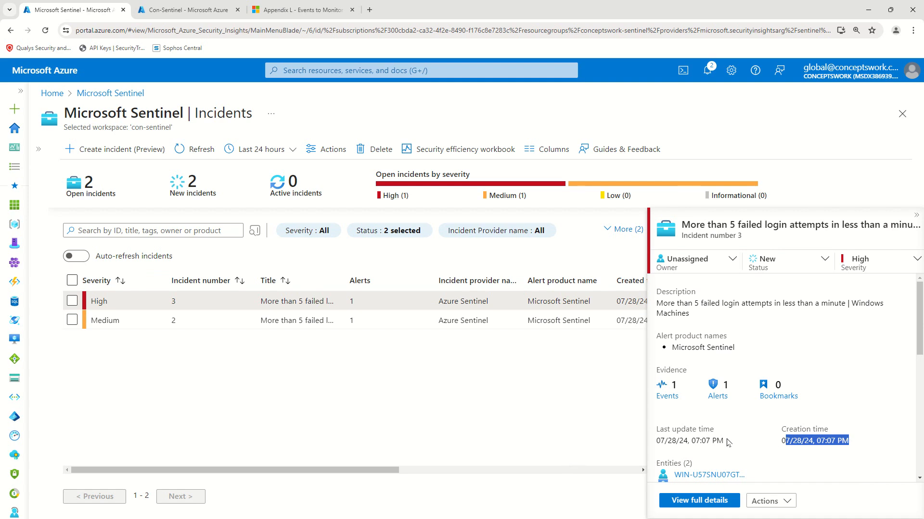
{"action": "left_click_drag", "start_coordinate": [671, 441], "coordinate": [867, 441]}
{"action": "scroll", "coordinate": [779, 385], "scroll_direction": "down", "scroll_amount": 3}
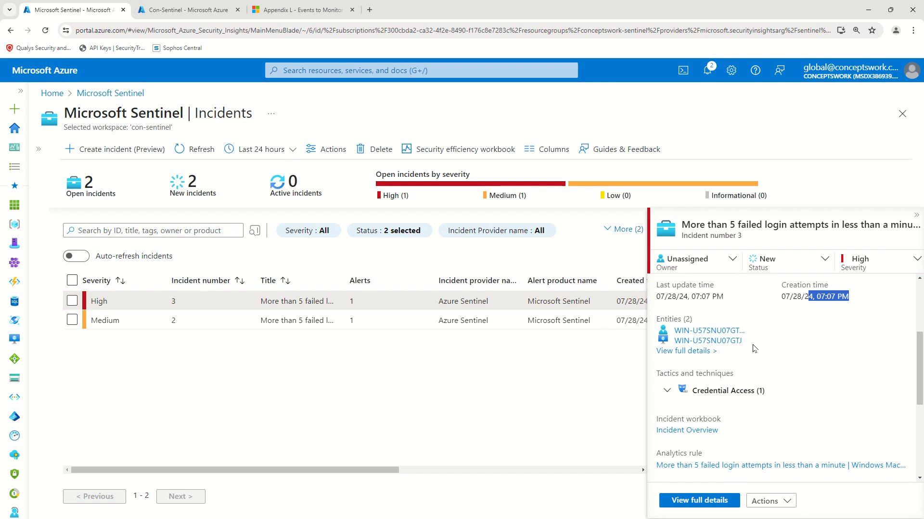
{"action": "scroll", "coordinate": [741, 403], "scroll_direction": "up", "scroll_amount": 3}
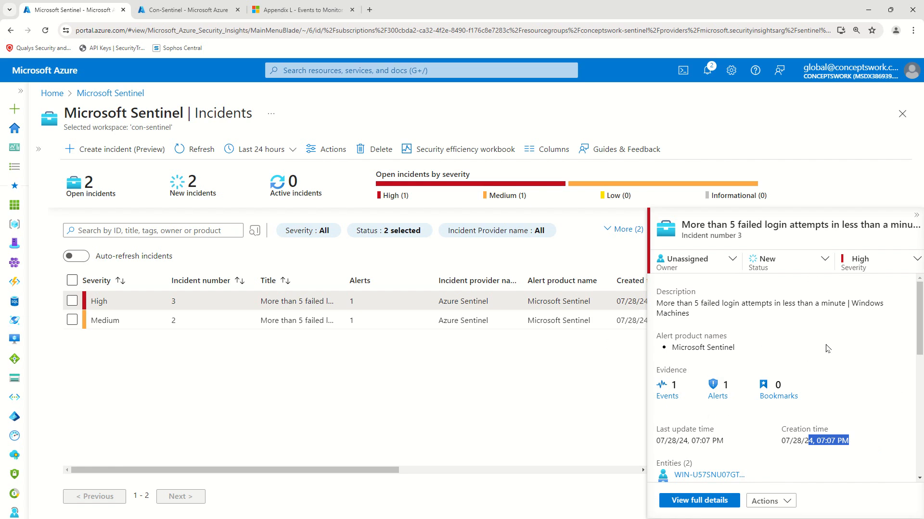
{"action": "left_click", "coordinate": [695, 501]}
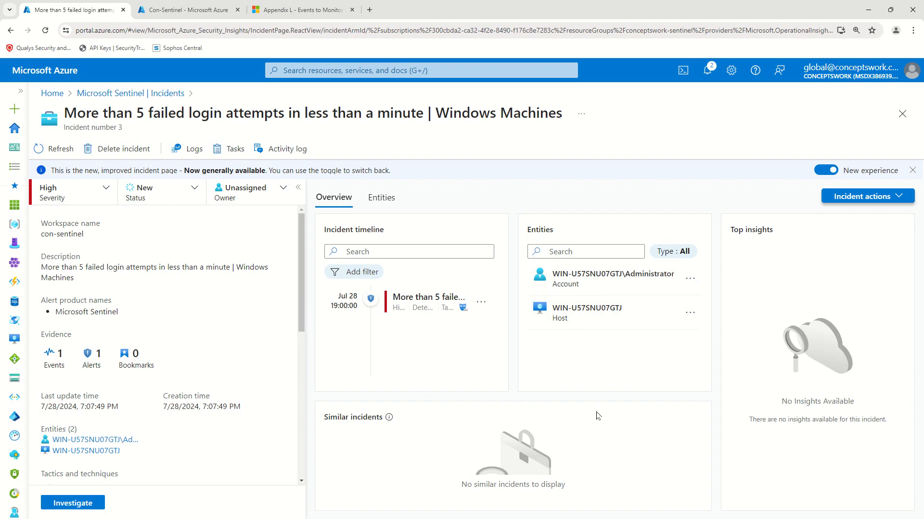
Step: Highlight the incident's ProccessName value svchost.exe, then return to the Con-Sentinel Logs query results
{"action": "left_click_drag", "start_coordinate": [300, 279], "coordinate": [318, 441]}
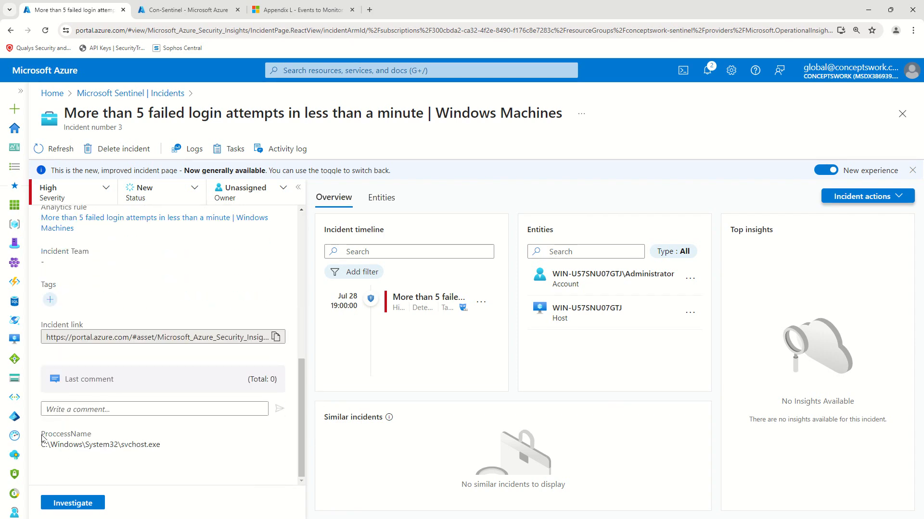
{"action": "left_click_drag", "start_coordinate": [43, 437], "coordinate": [191, 461]}
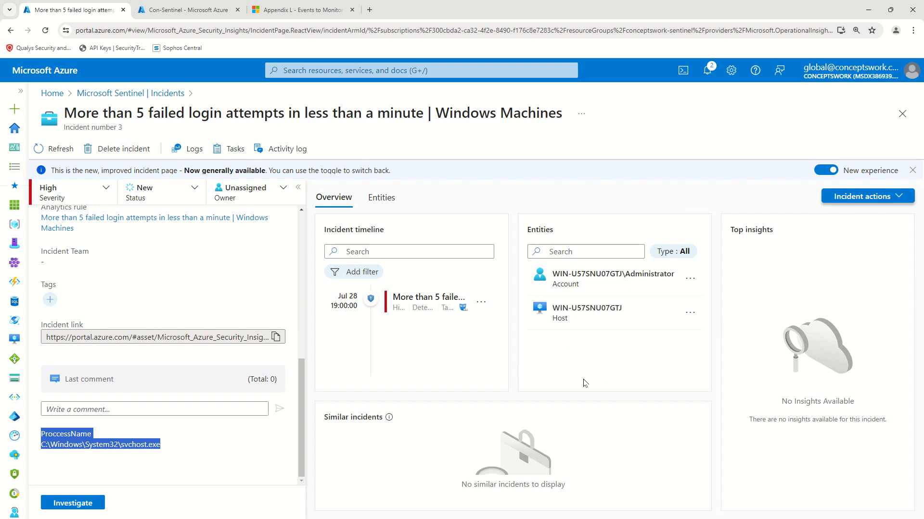
{"action": "left_click", "coordinate": [185, 9]}
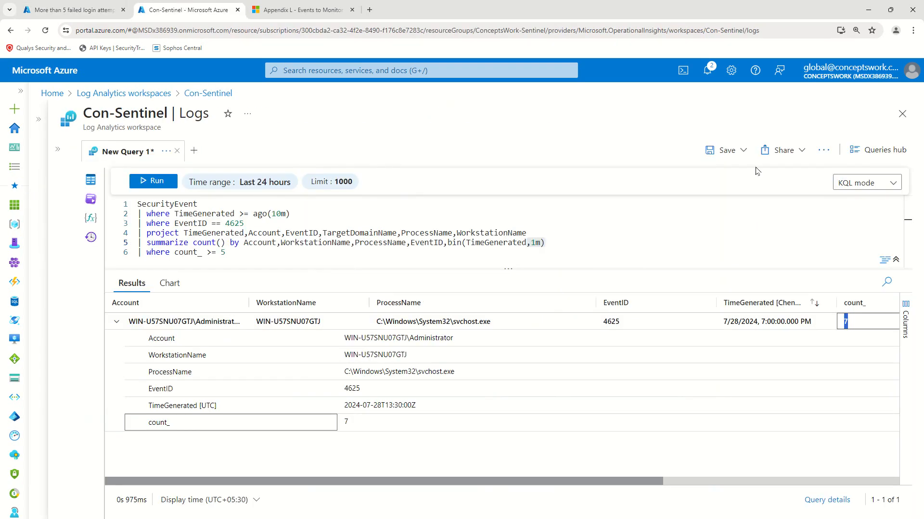
Step: Close Logs and navigate to the Con-Sentinel workspace's Analytics rules page
{"action": "left_click", "coordinate": [902, 115]}
{"action": "left_click", "coordinate": [902, 115]}
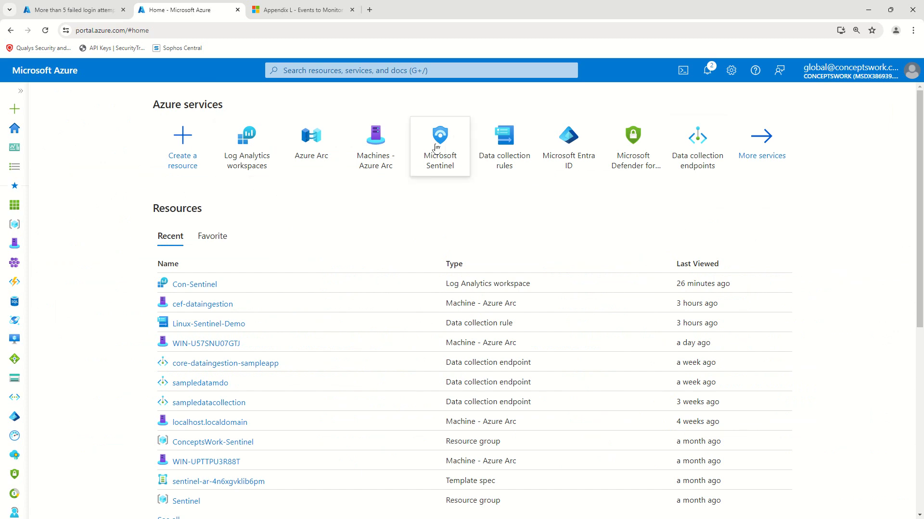
{"action": "left_click", "coordinate": [439, 145]}
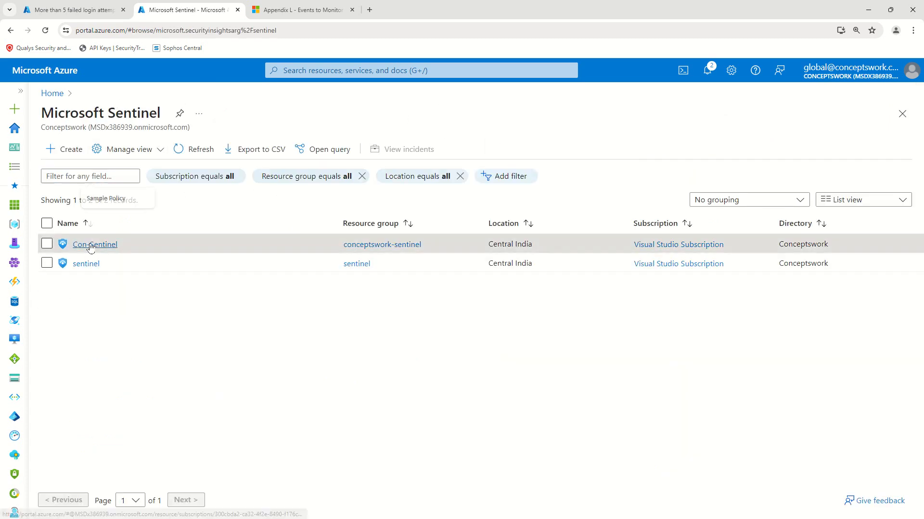
{"action": "left_click", "coordinate": [92, 245]}
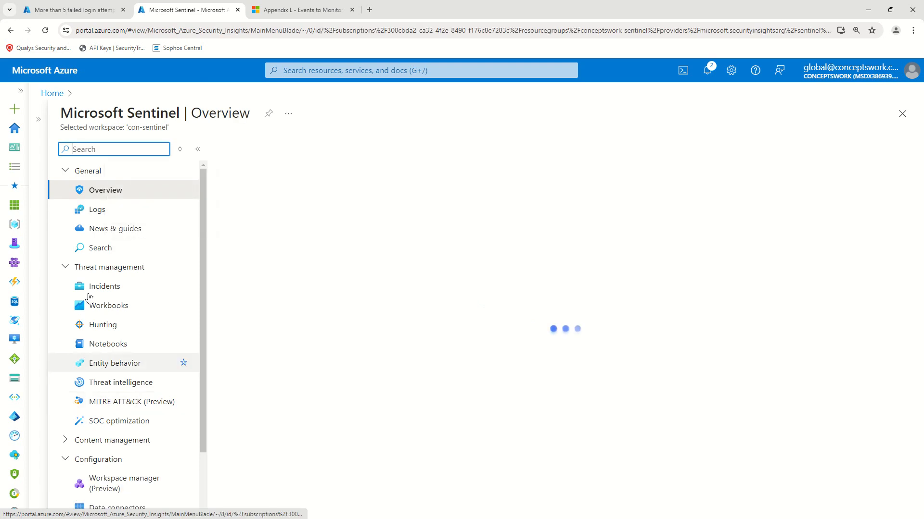
{"action": "scroll", "coordinate": [134, 424], "scroll_direction": "down", "scroll_amount": 2}
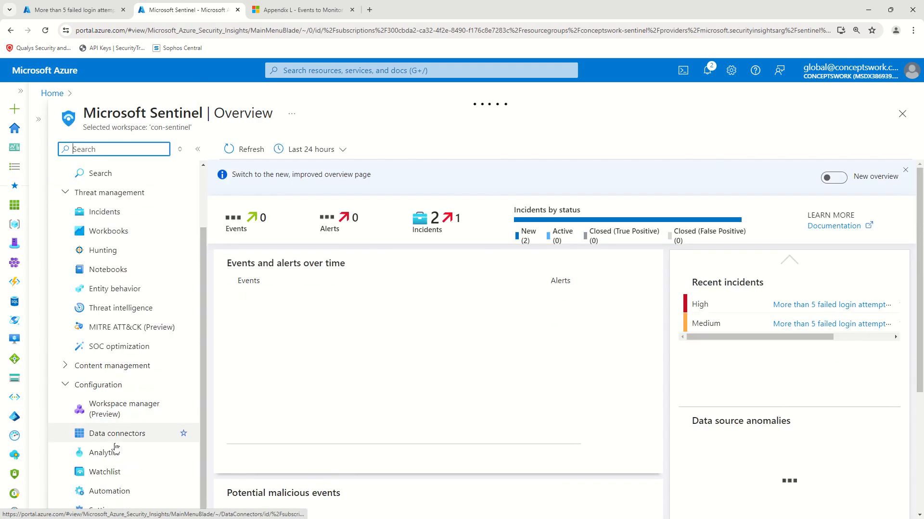
{"action": "left_click", "coordinate": [101, 453]}
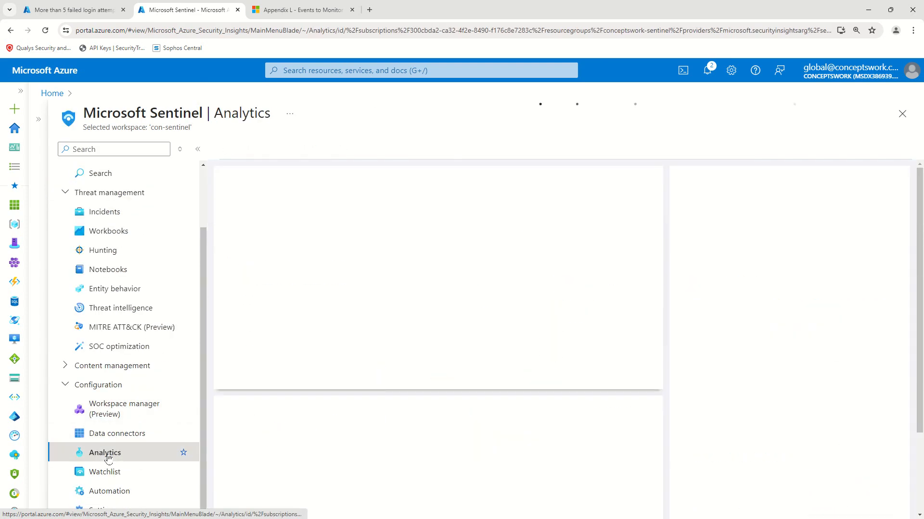
Step: Select the 'More than 5 failed…' rule and review its details, running every 5 minutes
{"action": "left_click", "coordinate": [198, 149]}
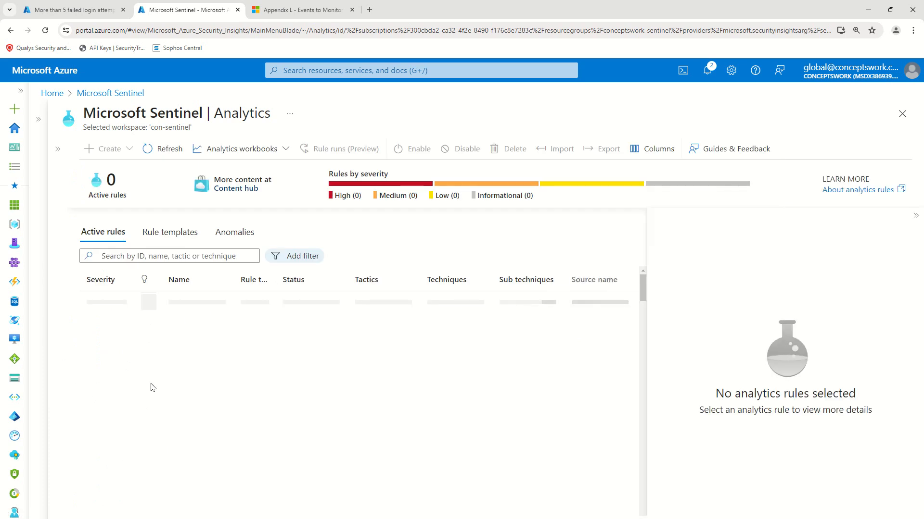
{"action": "left_click", "coordinate": [95, 304]}
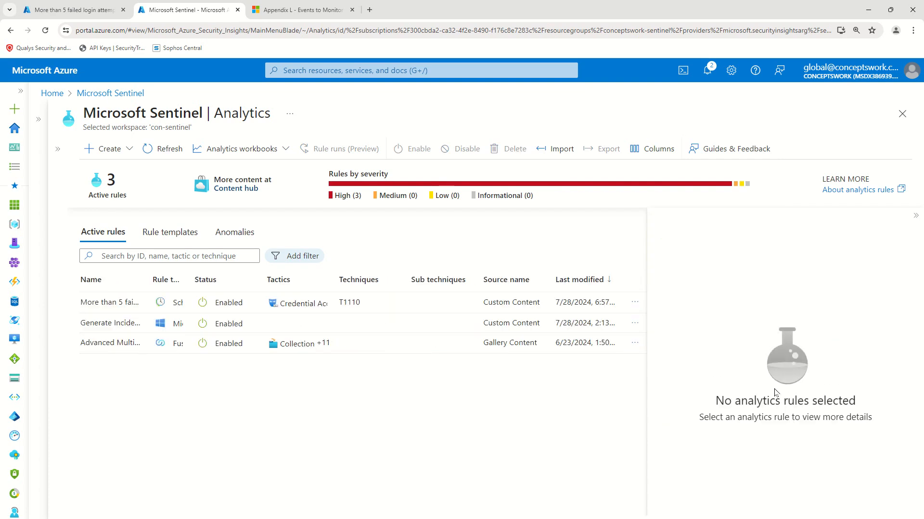
{"action": "left_click", "coordinate": [102, 306]}
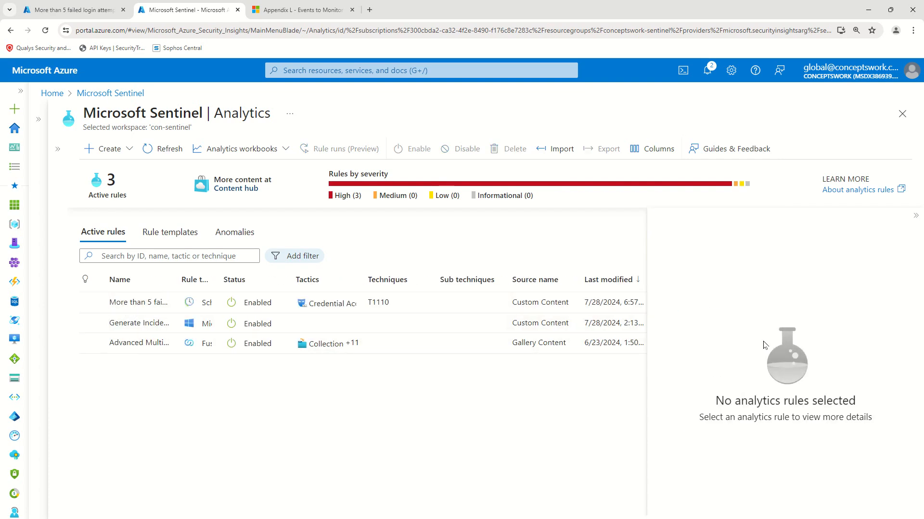
{"action": "left_click", "coordinate": [115, 300]}
{"action": "scroll", "coordinate": [830, 344], "scroll_direction": "down", "scroll_amount": 8}
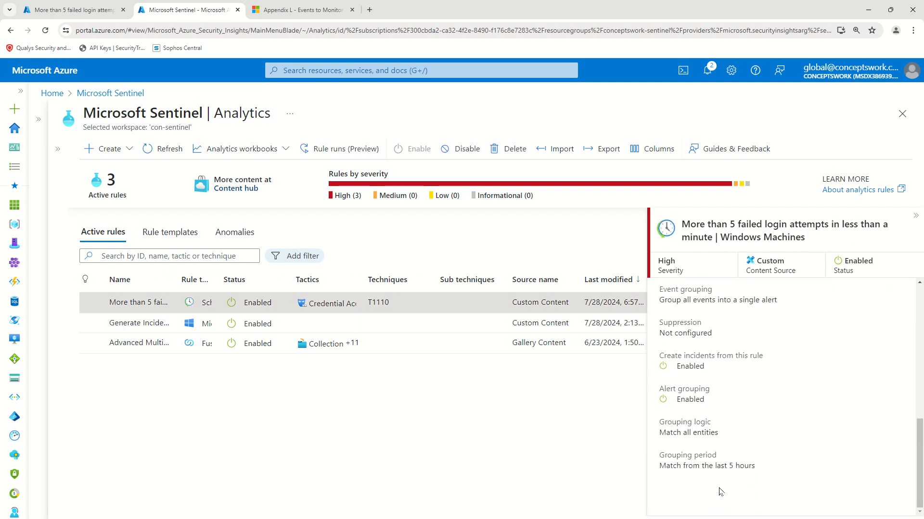
{"action": "scroll", "coordinate": [785, 421], "scroll_direction": "up", "scroll_amount": 8}
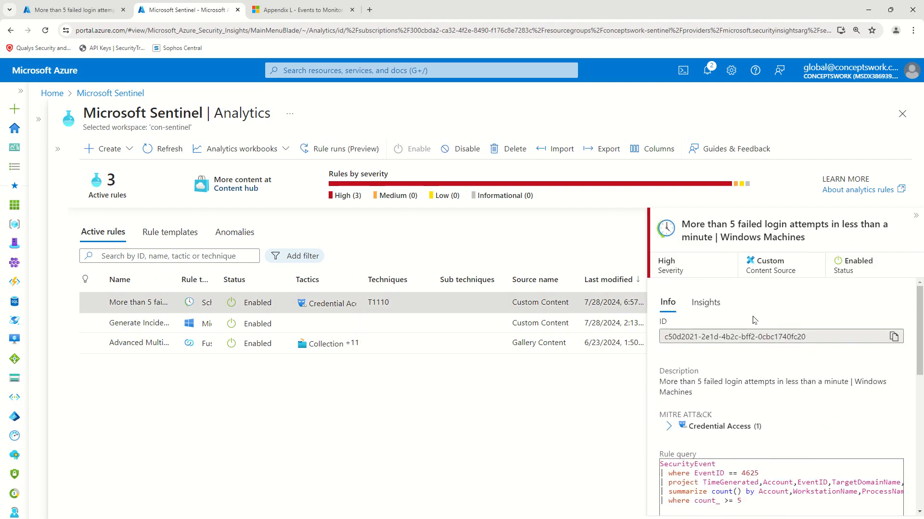
{"action": "key", "text": "ctrl+minus"}
{"action": "key", "text": "ctrl+minus"}
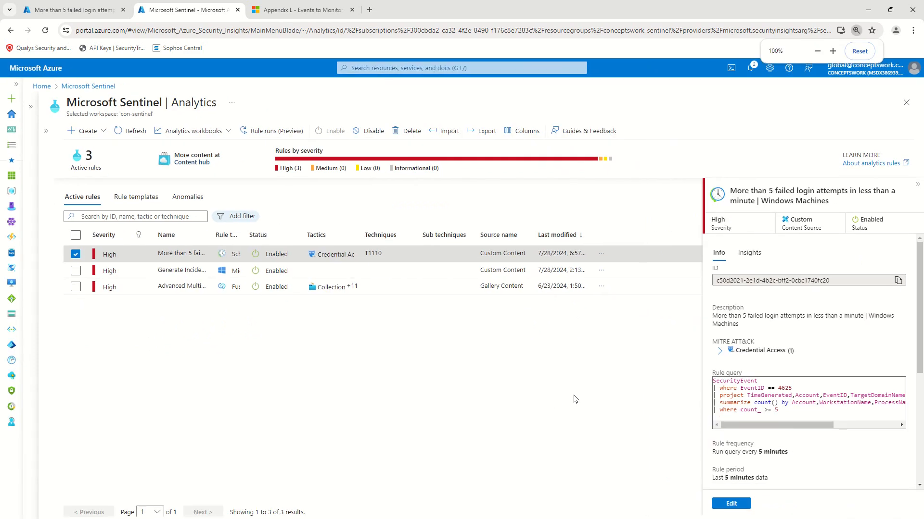
Step: Open the rule's Set rule logic Custom details showing ProccessName, then return to incident 3
{"action": "left_click", "coordinate": [736, 506]}
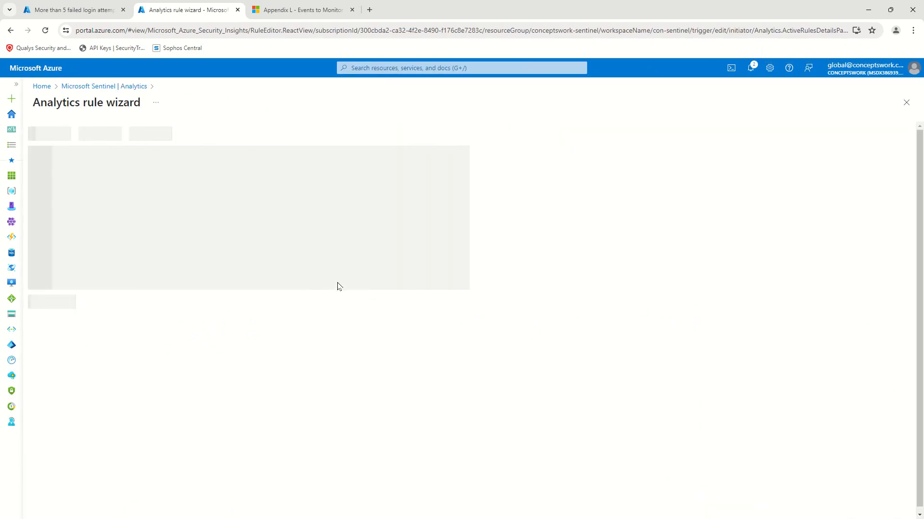
{"action": "key", "text": "ctrl+plus"}
{"action": "key", "text": "ctrl+plus"}
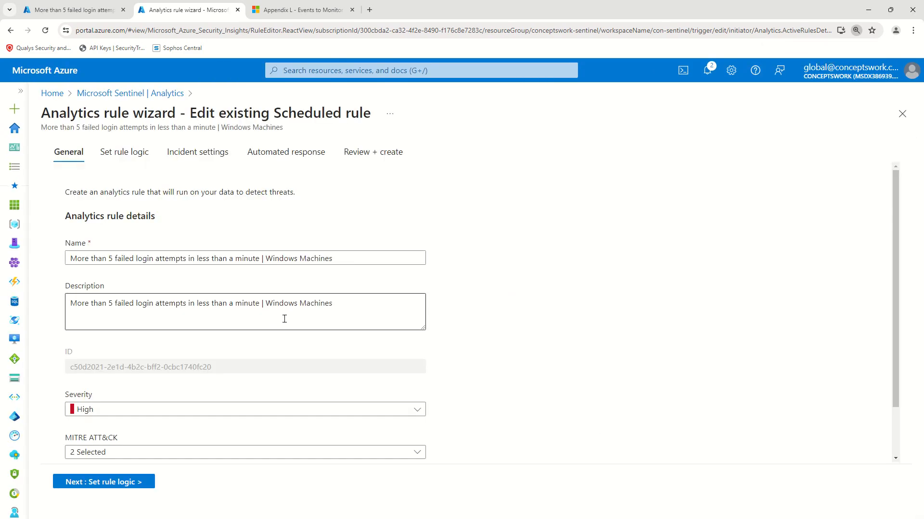
{"action": "left_click", "coordinate": [99, 483]}
{"action": "scroll", "coordinate": [75, 243], "scroll_direction": "down", "scroll_amount": 3}
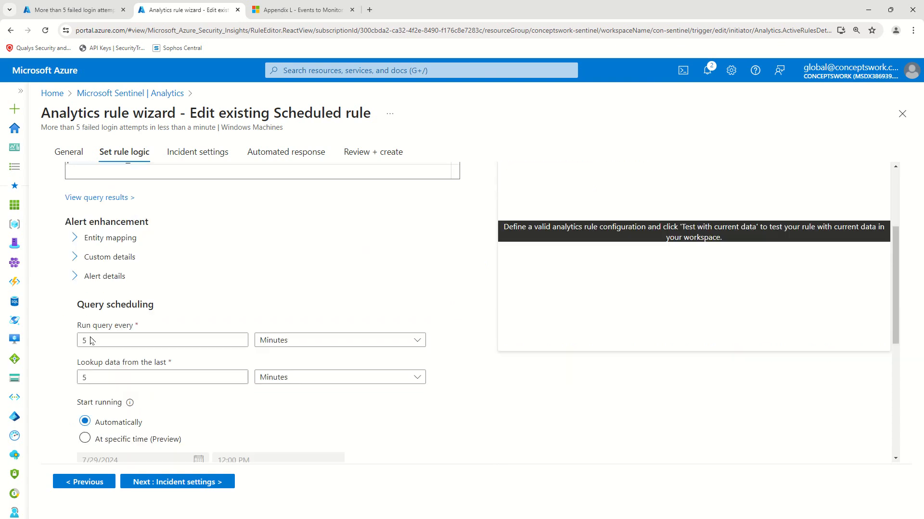
{"action": "left_click", "coordinate": [75, 258]}
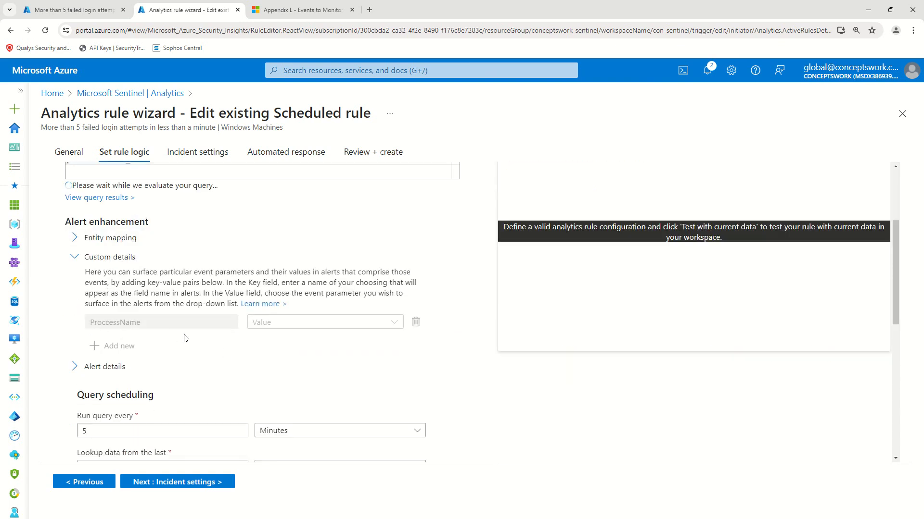
{"action": "left_click", "coordinate": [60, 14]}
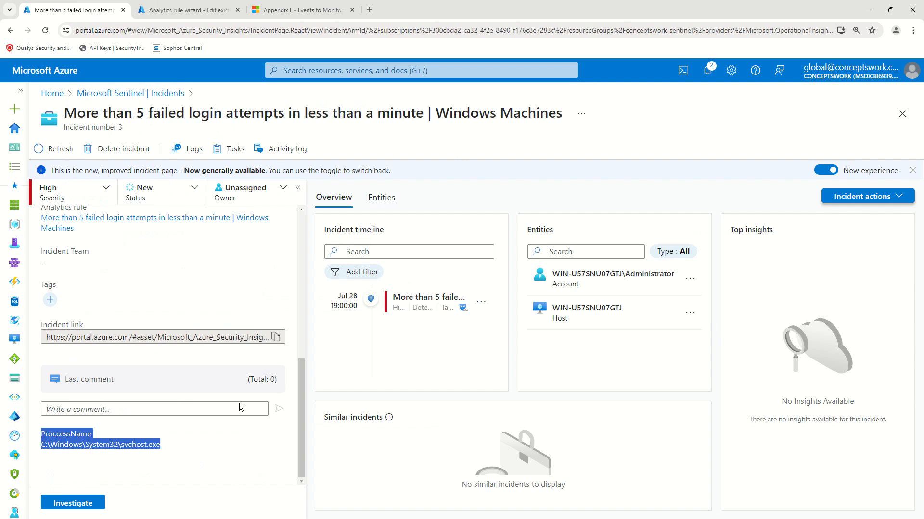
Step: Recheck the incident's ProccessName detail, then add an empty second custom-detail row in the rule wizard
{"action": "left_click_drag", "start_coordinate": [198, 449], "coordinate": [38, 421]}
{"action": "scroll", "coordinate": [166, 375], "scroll_direction": "up", "scroll_amount": 7}
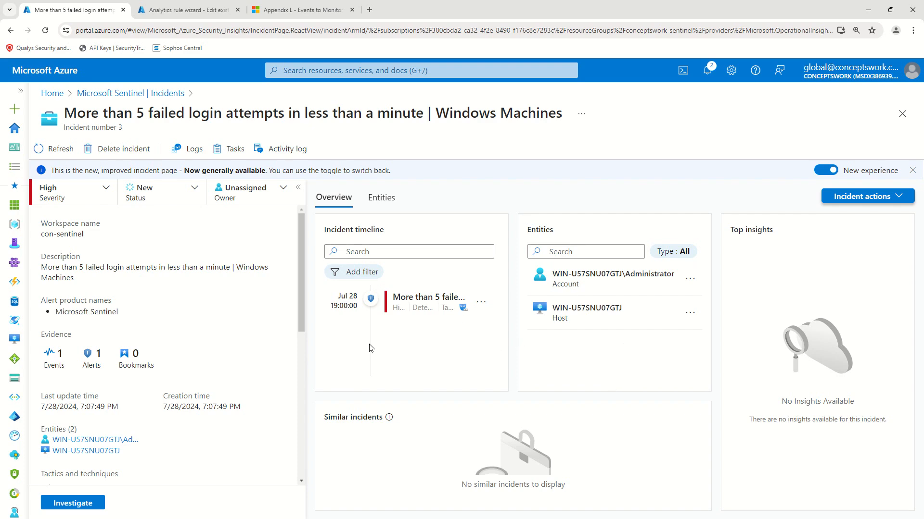
{"action": "left_click", "coordinate": [166, 9]}
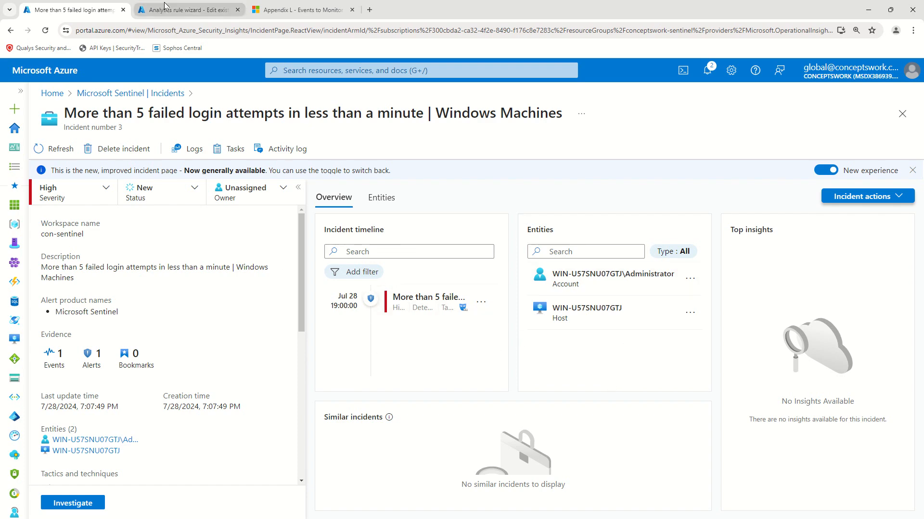
{"action": "left_click", "coordinate": [120, 346]}
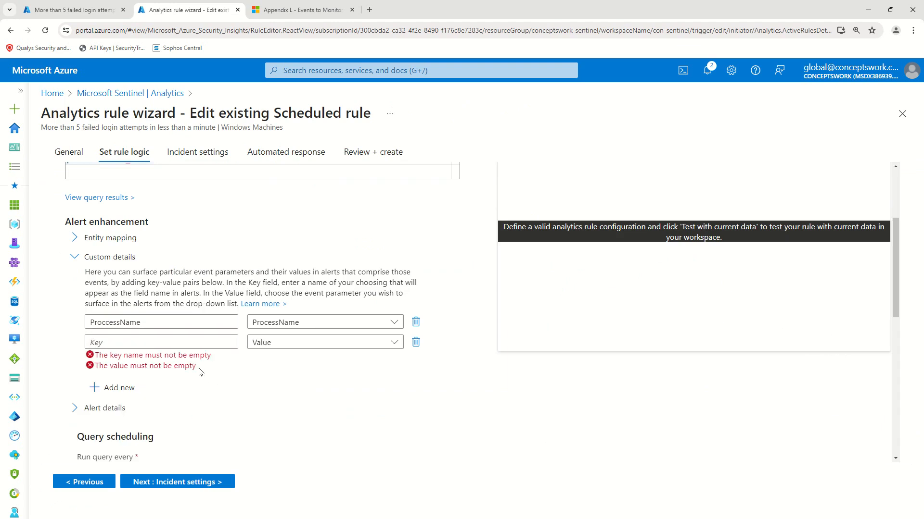
Step: Delete the empty custom-detail row and view the Account Name and Host HostName entity mappings
{"action": "left_click", "coordinate": [415, 342]}
{"action": "left_click", "coordinate": [110, 238]}
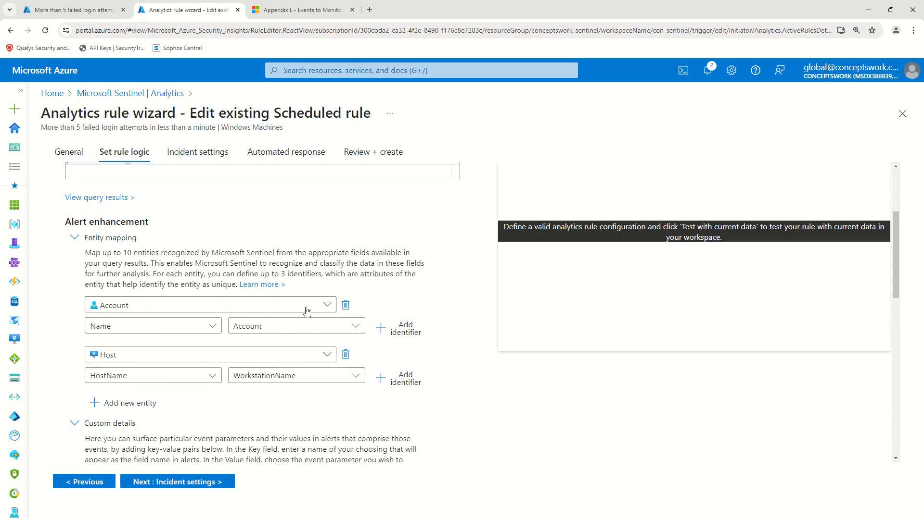
{"action": "scroll", "coordinate": [332, 269], "scroll_direction": "down", "scroll_amount": 2}
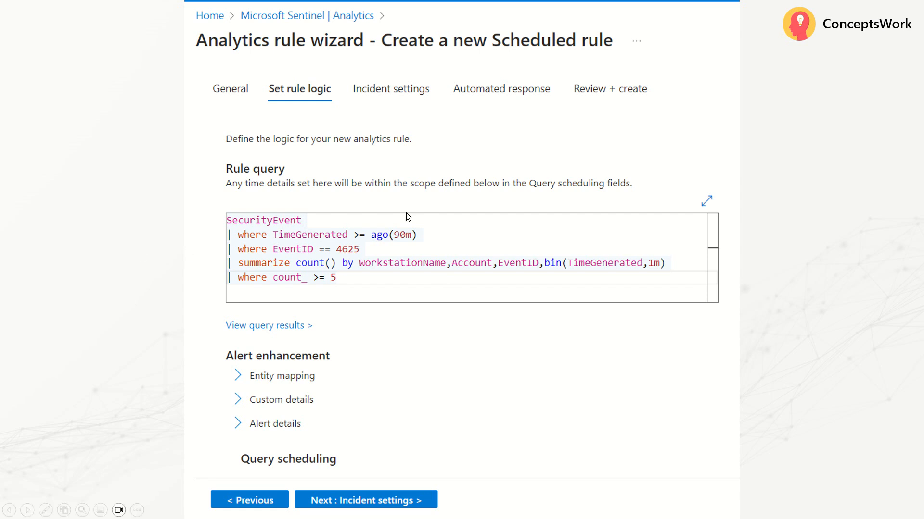
Step: Advance three slides to the one mapping Account, WorkstationName and ProcessName to Account, Host and Process entities
{"action": "key", "text": "Right"}
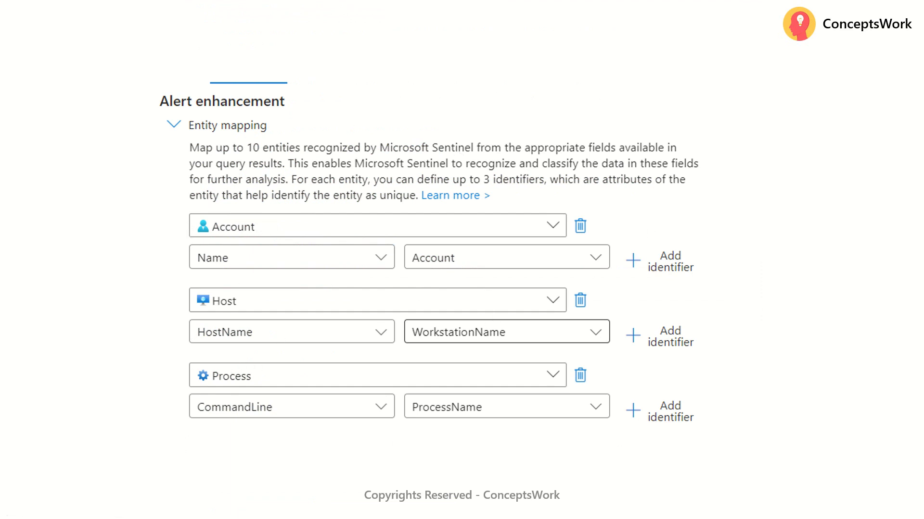
{"action": "key", "text": "Right"}
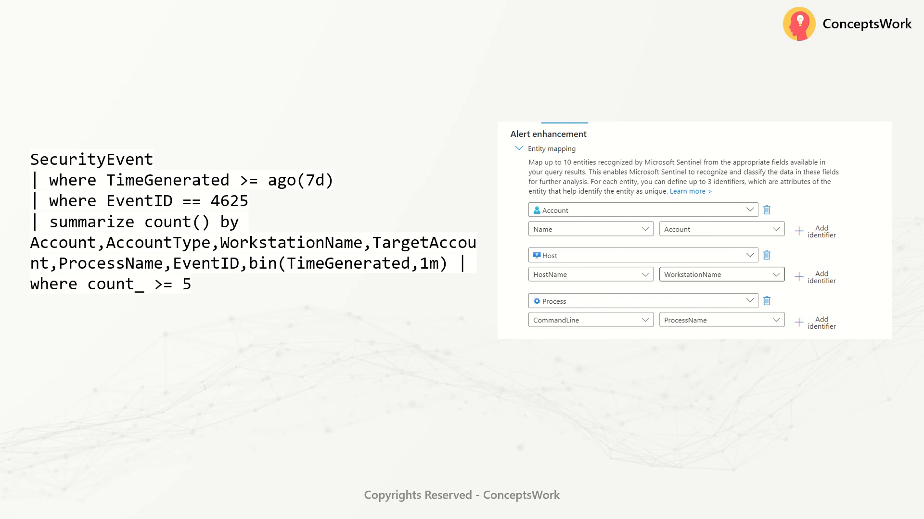
{"action": "key", "text": "Right"}
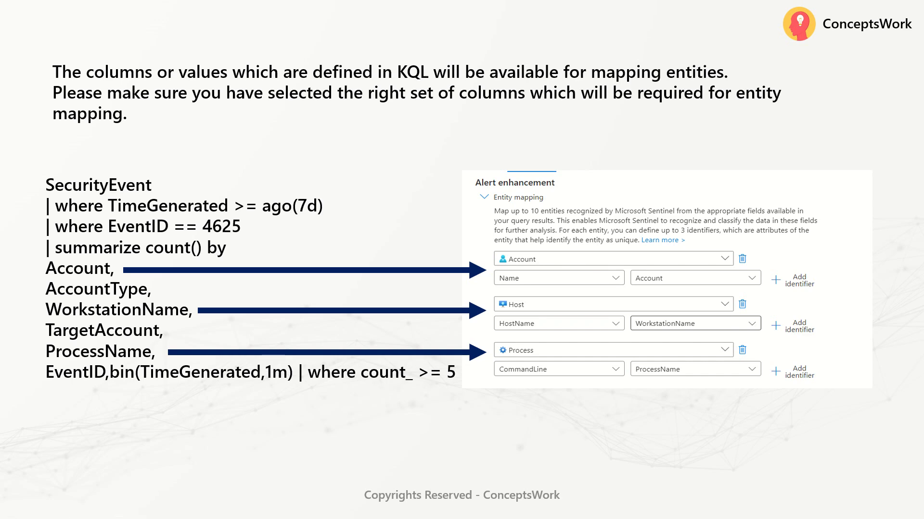
Step: Advance past the alert threshold (greater than 0) and event grouping slide to the incident settings slide
{"action": "key", "text": "Right"}
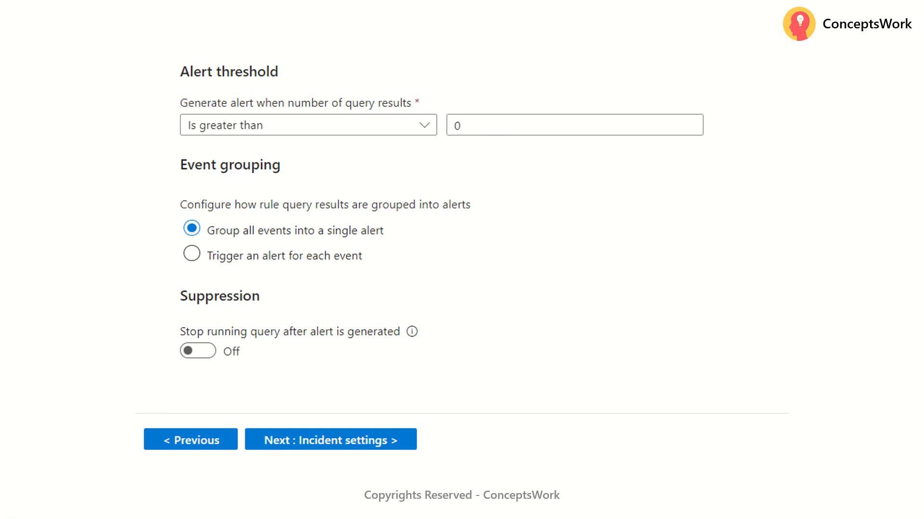
{"action": "key", "text": "Right"}
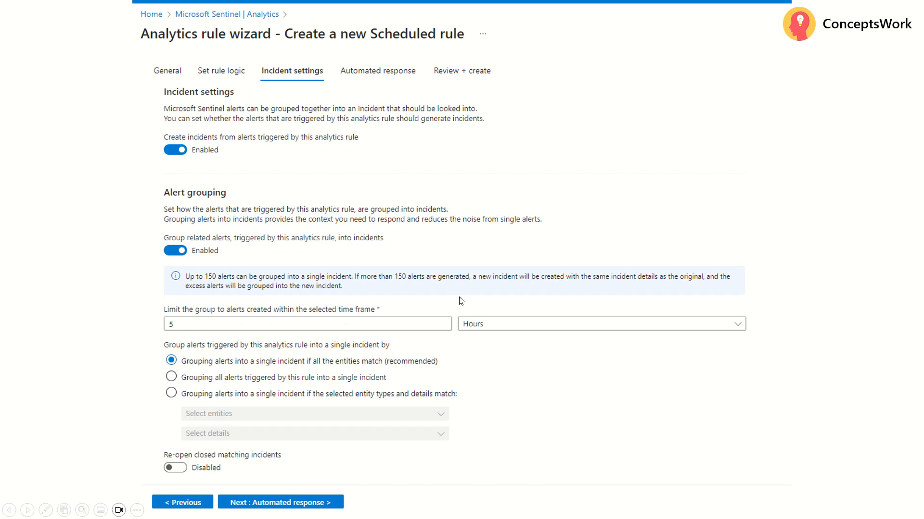